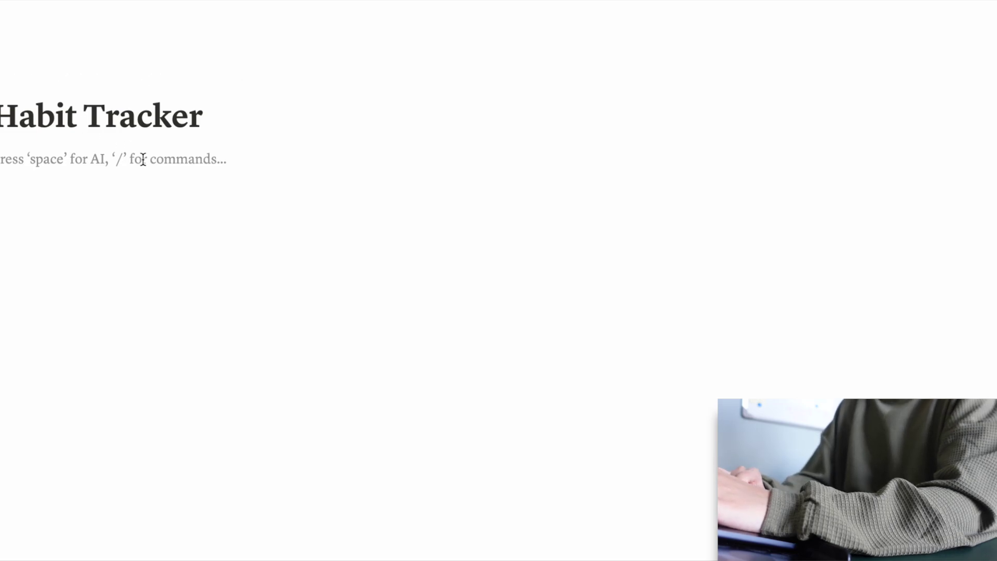
- Insert an inline database on the empty line under the Habit Tracker title
{"action": "left_click", "coordinate": [992, 22]}
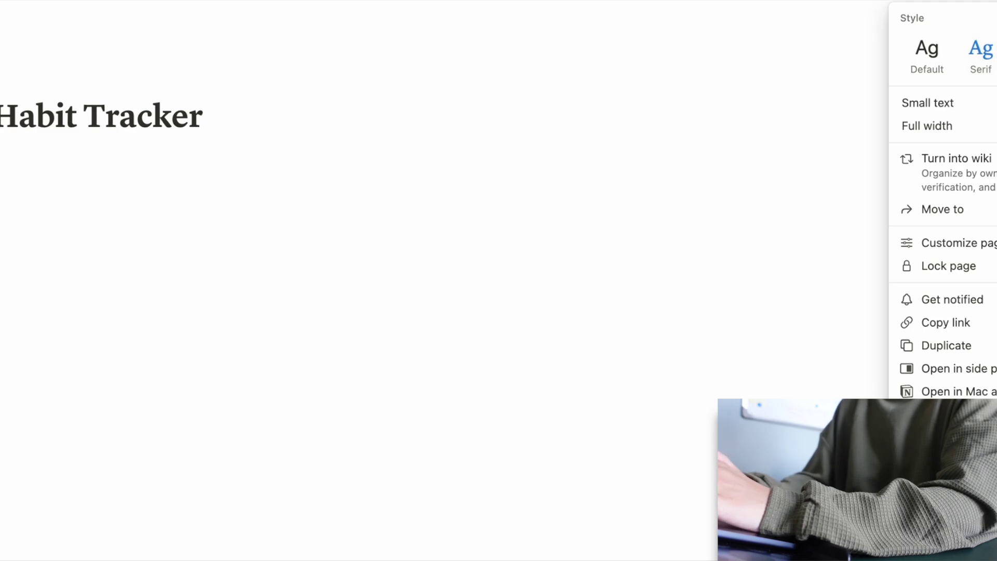
{"action": "left_click", "coordinate": [178, 294]}
{"action": "left_click", "coordinate": [74, 145]}
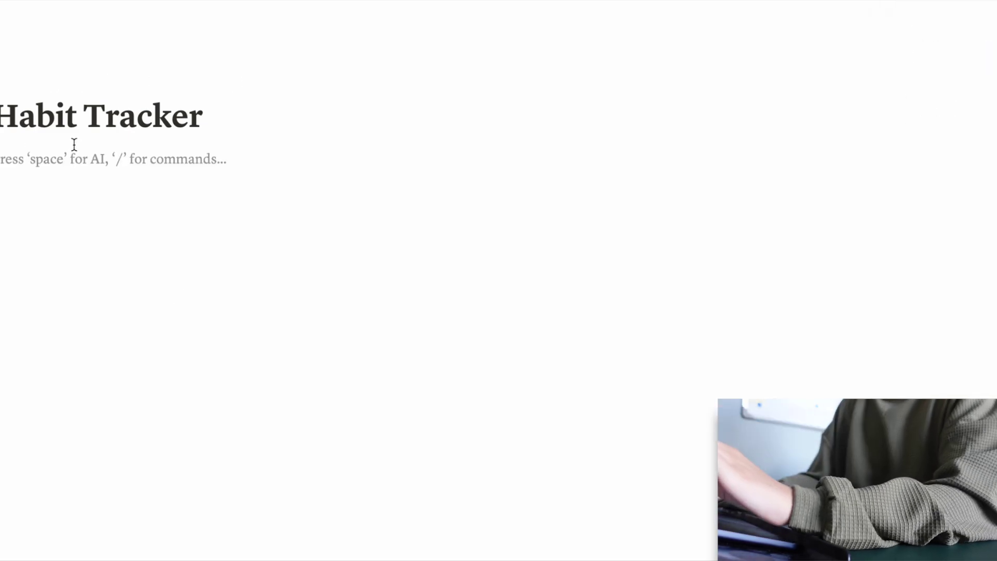
{"action": "type", "text": "/da"}
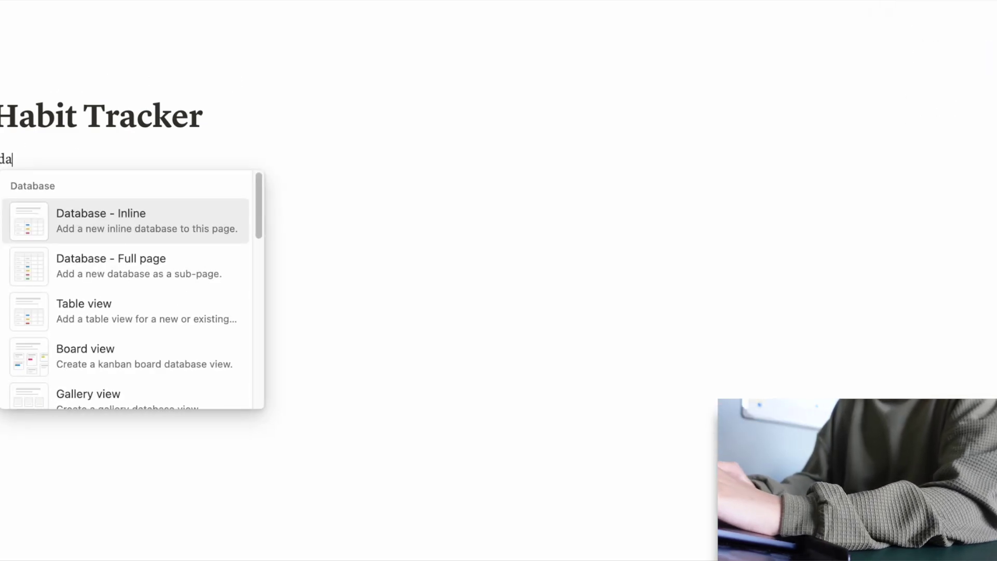
{"action": "type", "text": "tabase"}
{"action": "key", "text": "BackSpace"}
{"action": "key", "text": "BackSpace"}
{"action": "type", "text": "ase"}
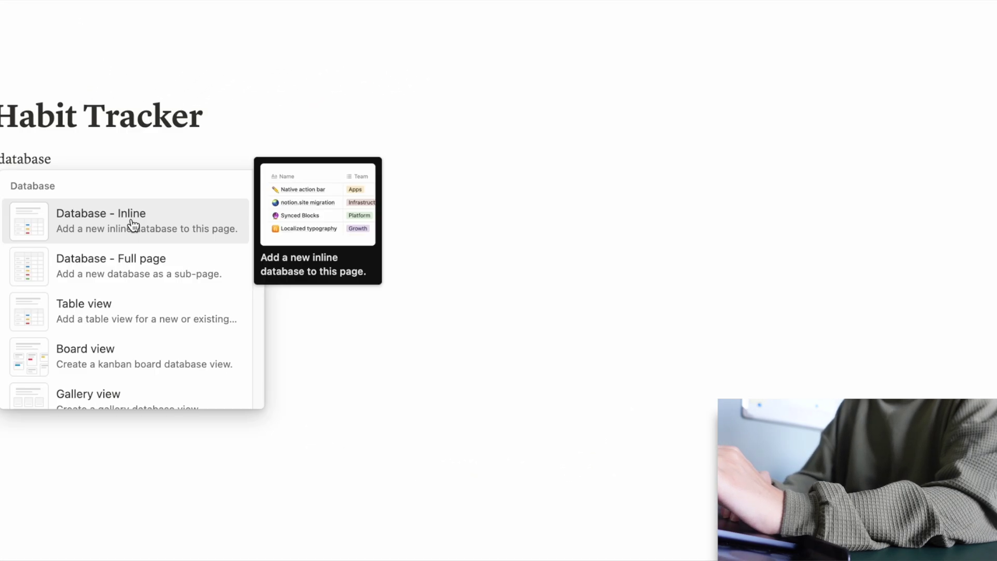
{"action": "left_click", "coordinate": [299, 231]}
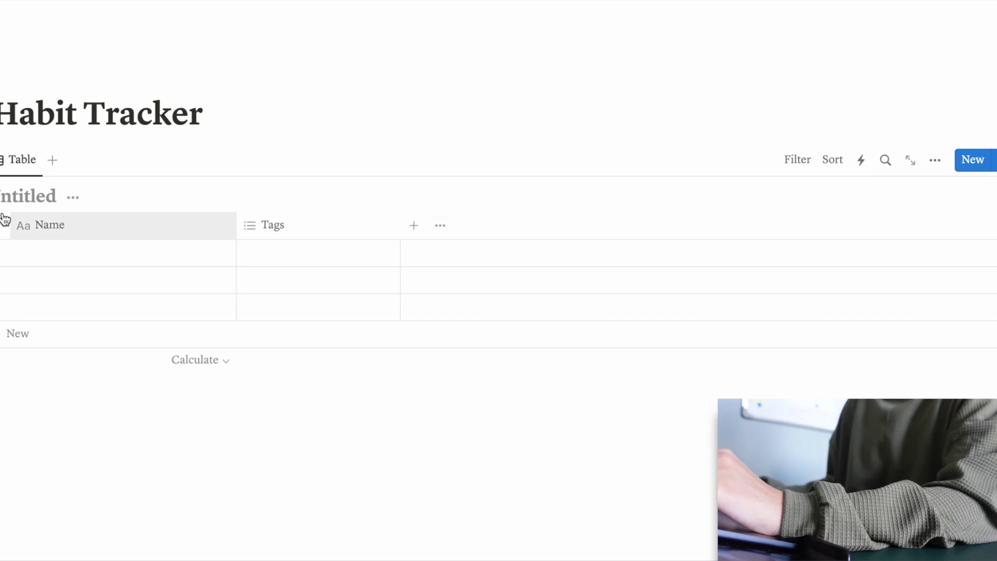
- Hide the database's Untitled title and rename the view 'Daily Habit Tracker'
{"action": "left_click", "coordinate": [73, 198]}
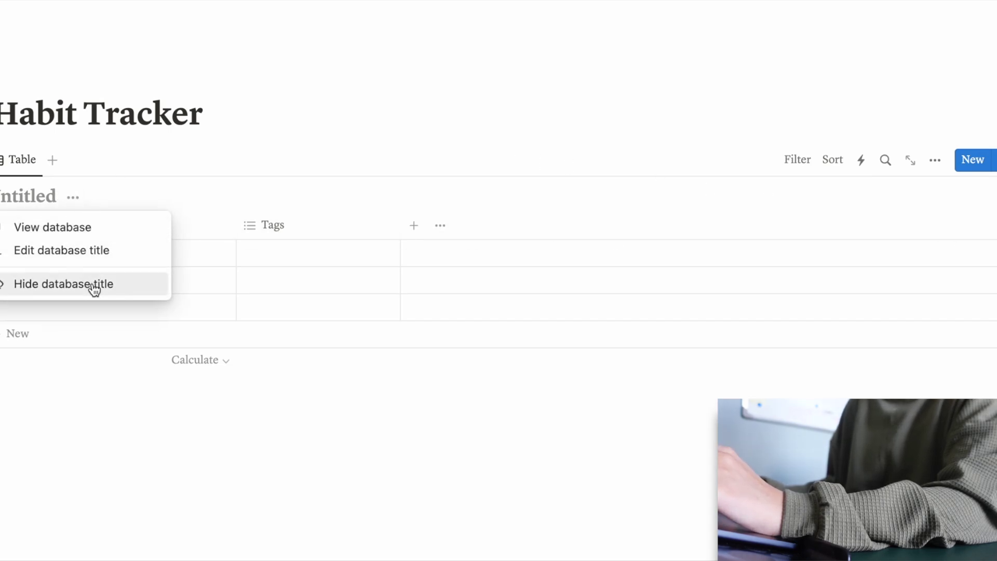
{"action": "left_click", "coordinate": [88, 285]}
{"action": "left_click", "coordinate": [27, 165]}
{"action": "left_click", "coordinate": [55, 196]}
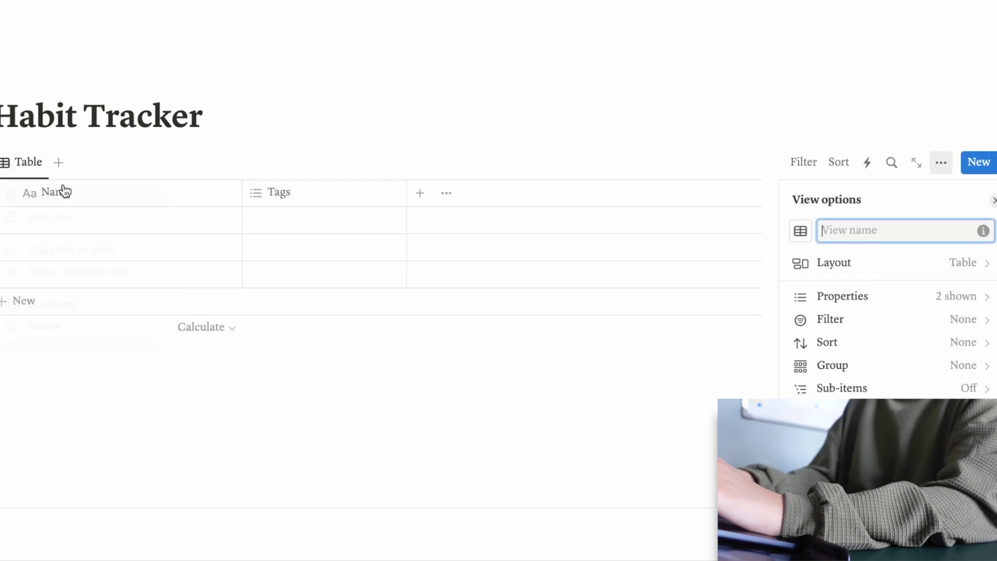
{"action": "type", "text": "Daily Ja"}
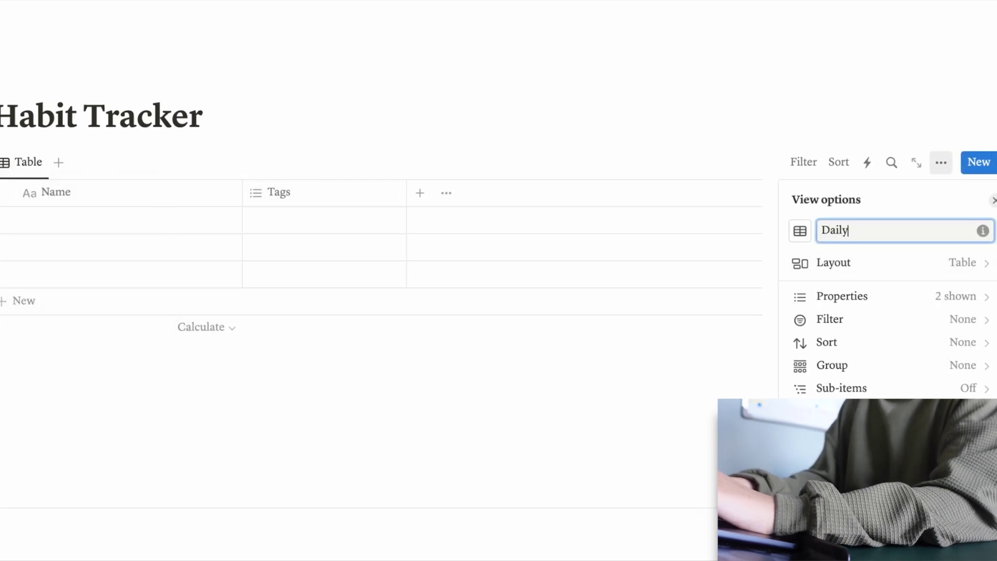
{"action": "key", "text": "BackSpace"}
{"action": "key", "text": "BackSpace"}
{"action": "type", "text": "Habit Tracker"}
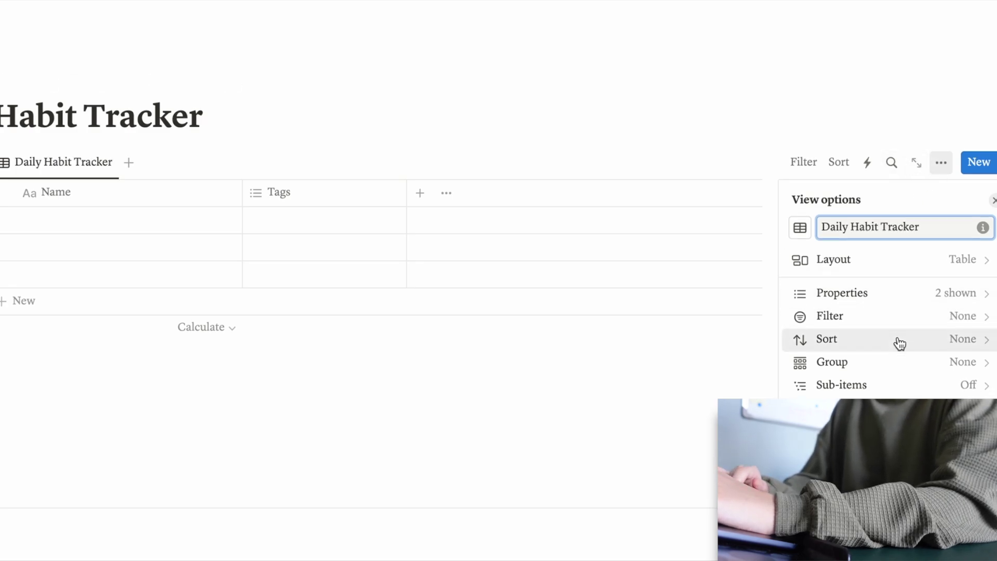
- Switch the view layout from table to Calendar and check the full calendar
{"action": "left_click", "coordinate": [969, 264]}
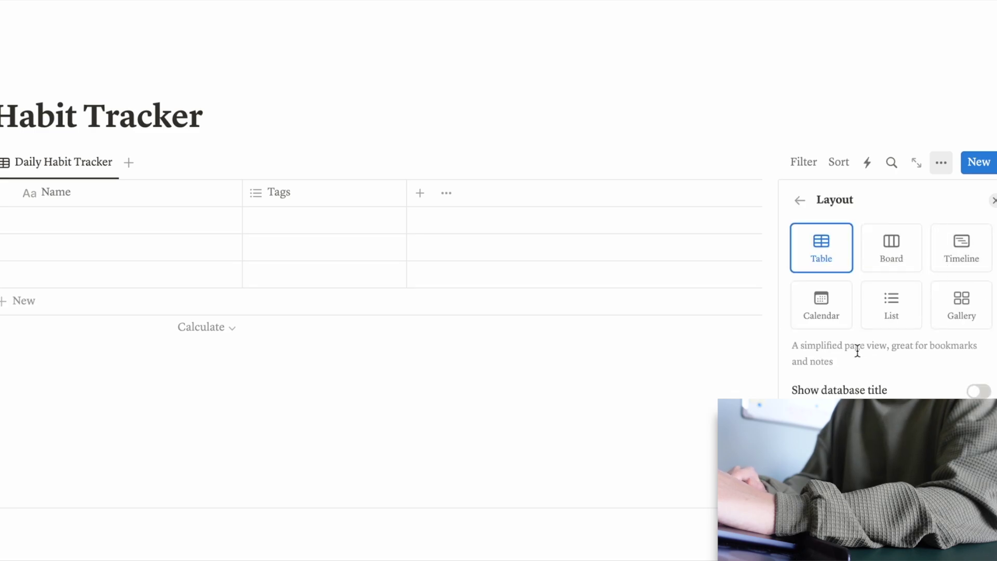
{"action": "left_click", "coordinate": [819, 303]}
{"action": "left_click", "coordinate": [942, 165]}
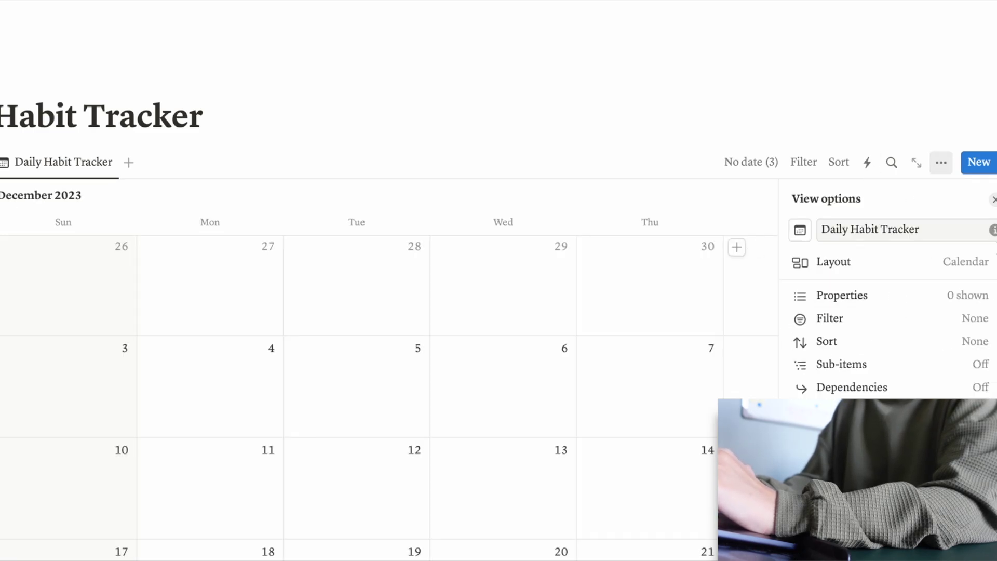
{"action": "left_click", "coordinate": [992, 201]}
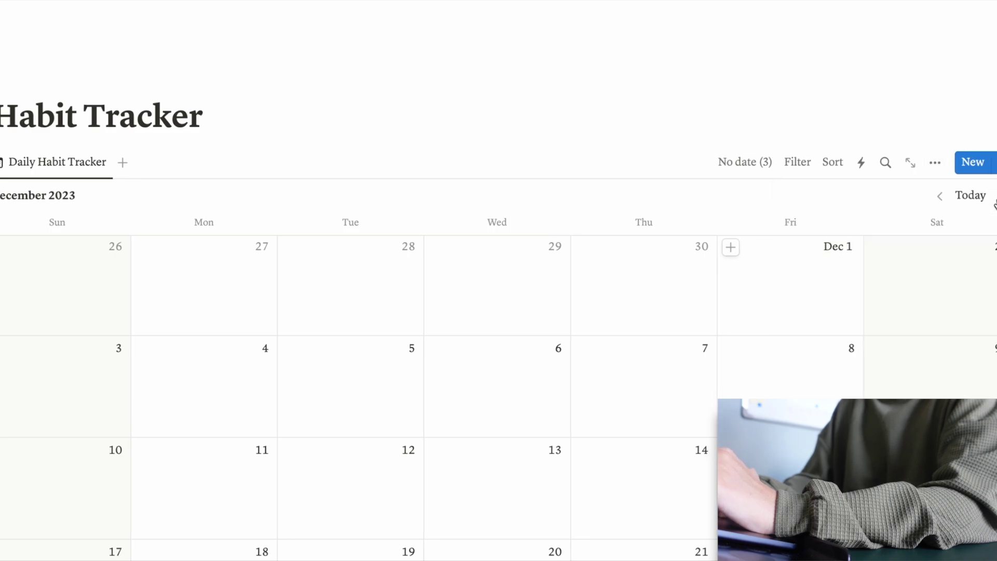
{"action": "scroll", "coordinate": [633, 294], "scroll_direction": "down", "scroll_amount": 3}
{"action": "scroll", "coordinate": [634, 294], "scroll_direction": "up", "scroll_amount": 2}
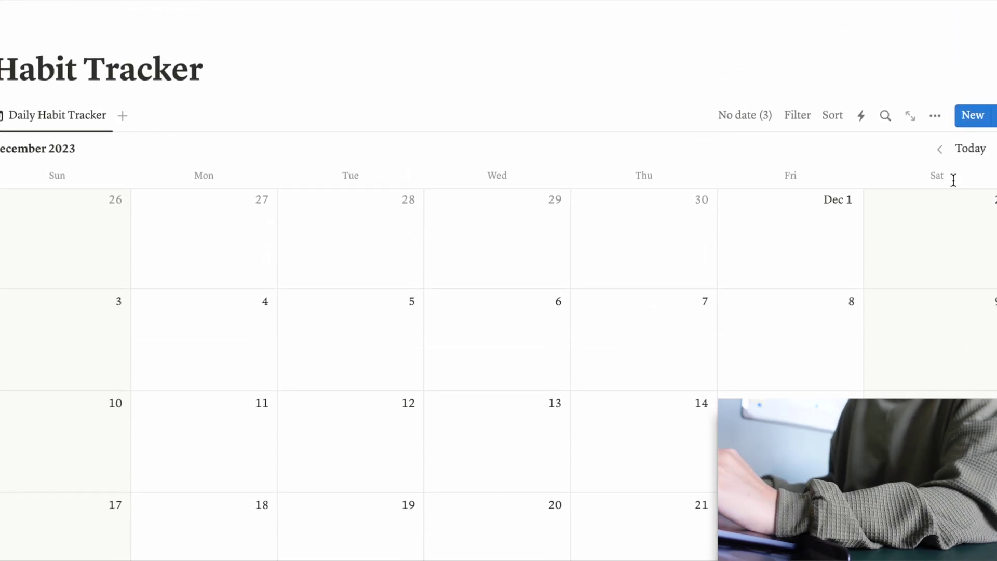
{"action": "scroll", "coordinate": [917, 322], "scroll_direction": "down", "scroll_amount": 5}
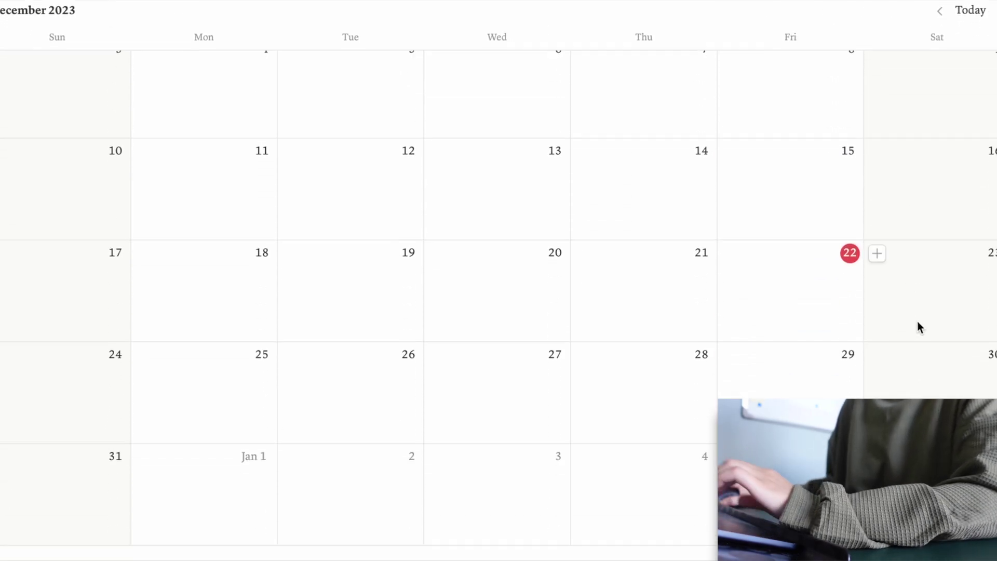
{"action": "scroll", "coordinate": [906, 129], "scroll_direction": "up", "scroll_amount": 5}
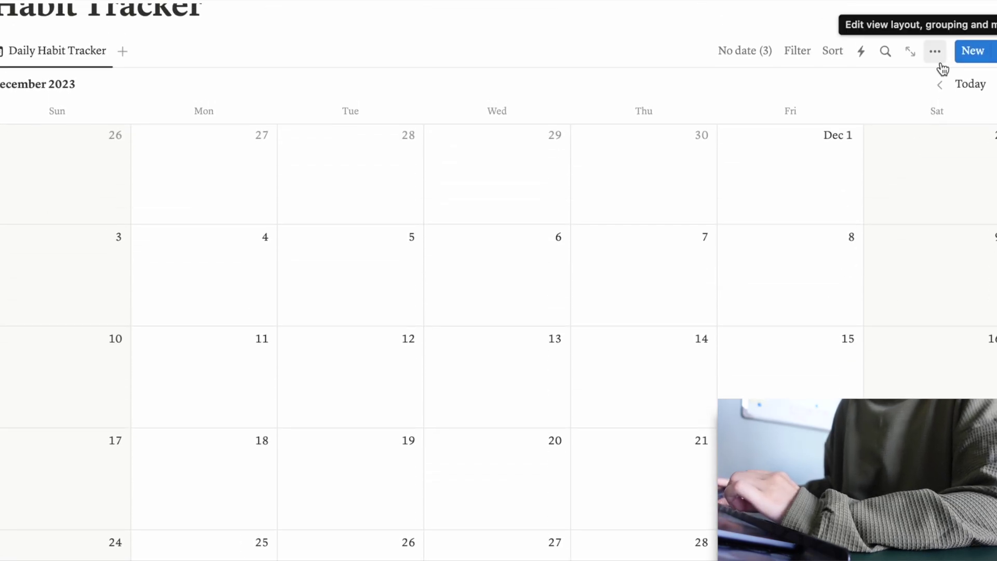
- Create a new entry template titled 'Non-negotiables' and delete its Tags property
{"action": "left_click", "coordinate": [936, 52]}
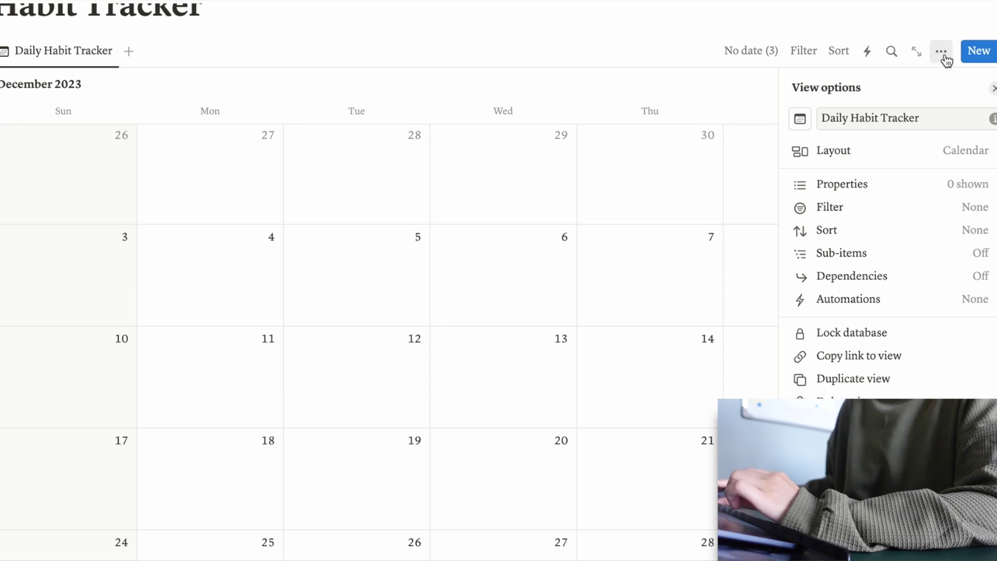
{"action": "left_click", "coordinate": [944, 58]}
{"action": "left_click", "coordinate": [996, 51]}
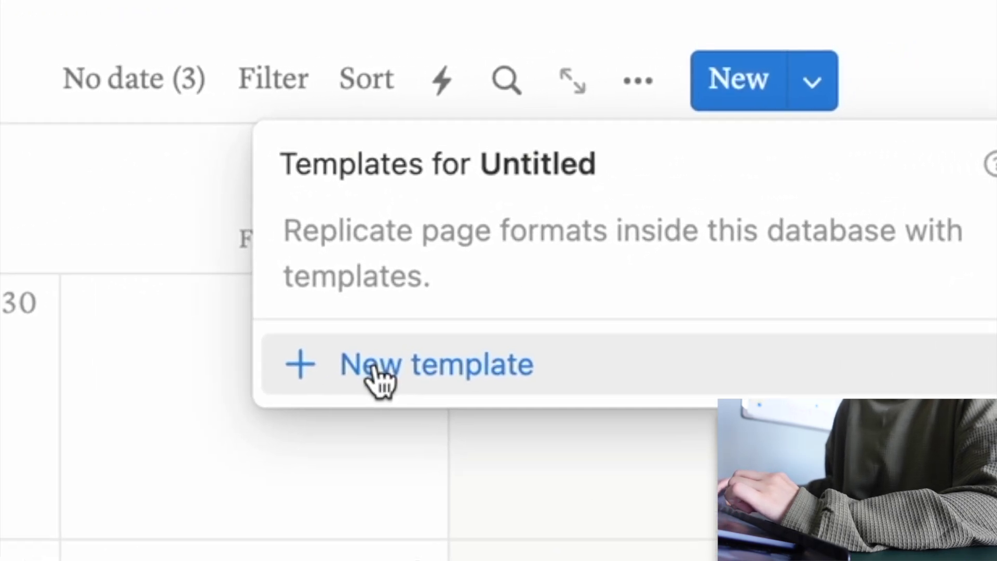
{"action": "left_click", "coordinate": [376, 366]}
{"action": "type", "text": "Non-negotiables"}
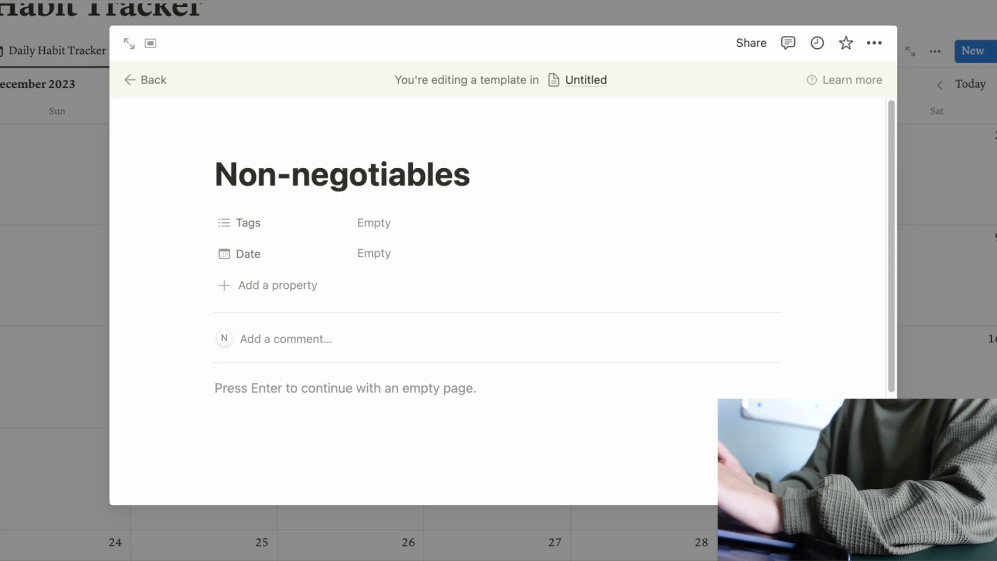
{"action": "left_click", "coordinate": [204, 224]}
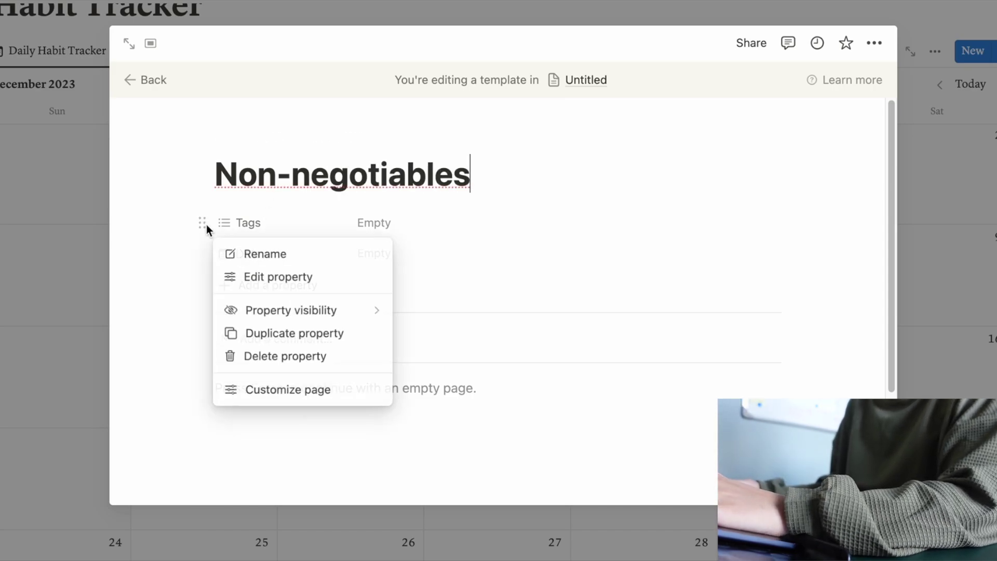
{"action": "left_click", "coordinate": [308, 357]}
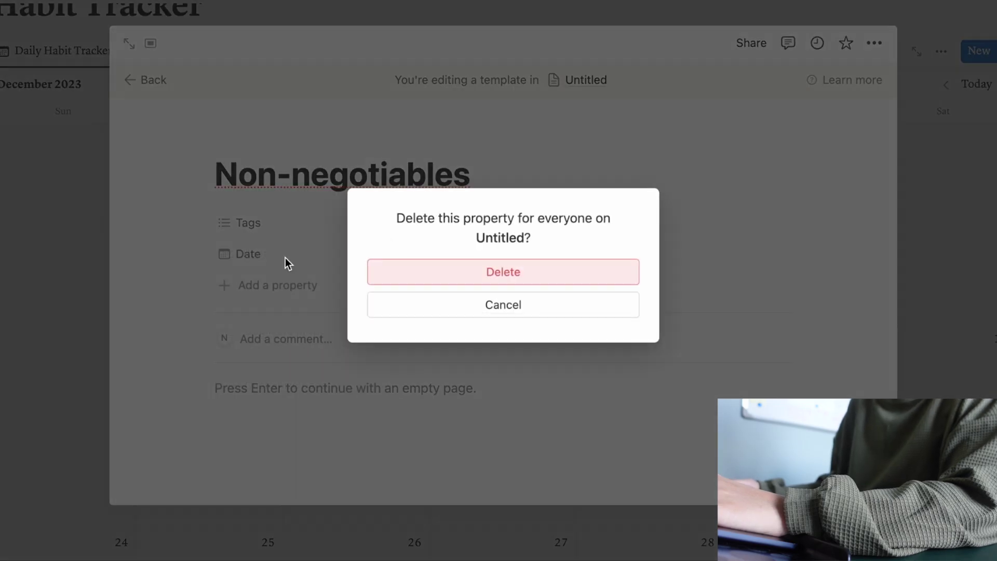
{"action": "left_click", "coordinate": [441, 265]}
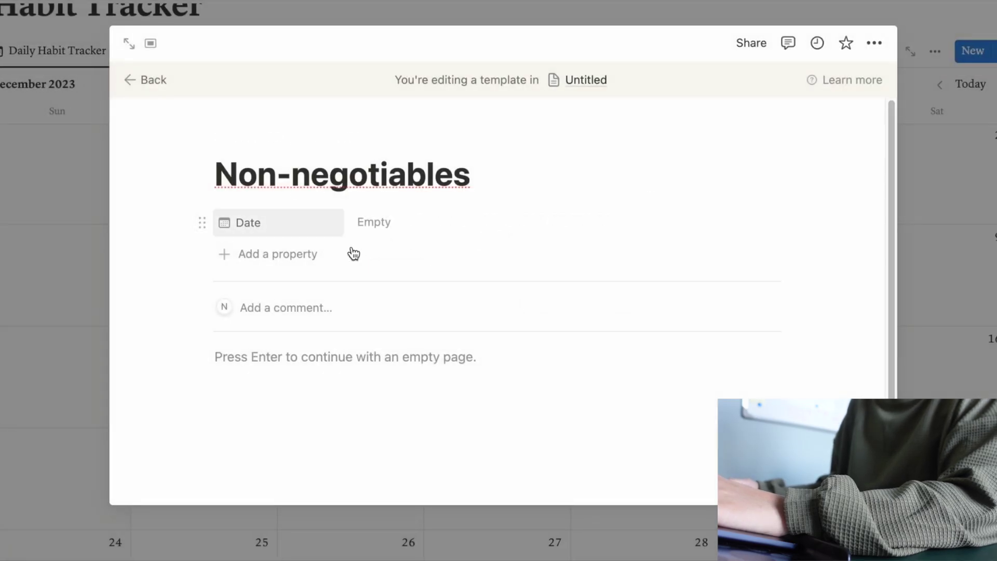
- Add a Checkbox property named Fajr, then start adding another checkbox property
{"action": "left_click", "coordinate": [249, 266]}
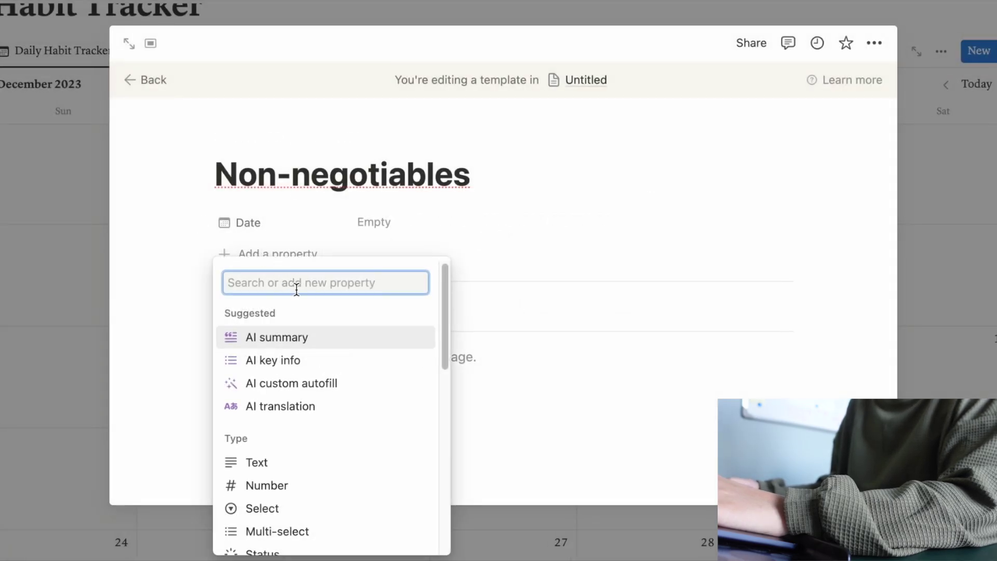
{"action": "type", "text": "/checkbo"}
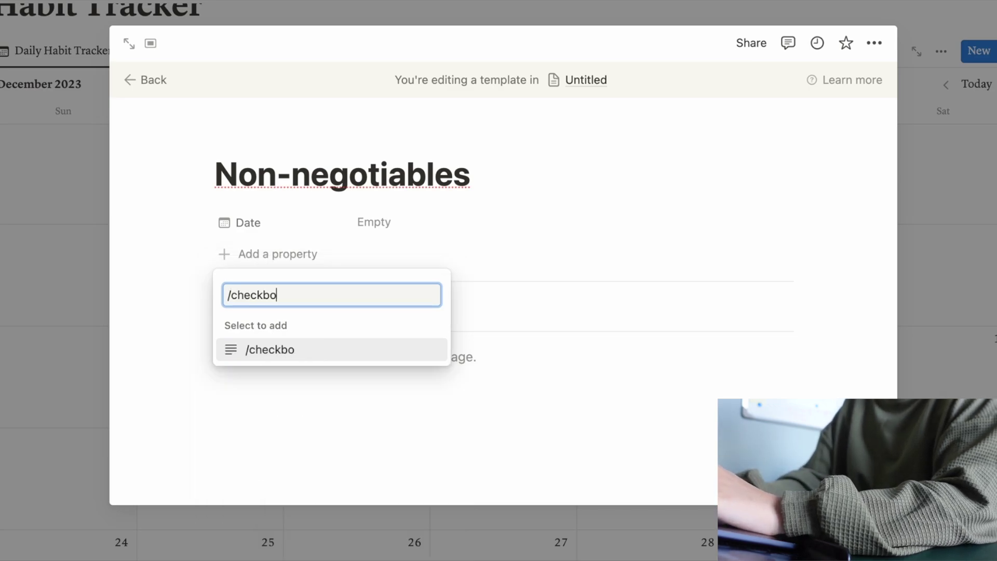
{"action": "key", "text": "BackSpace"}
{"action": "key", "text": "BackSpace"}
{"action": "key", "text": "BackSpace"}
{"action": "type", "text": "chec"}
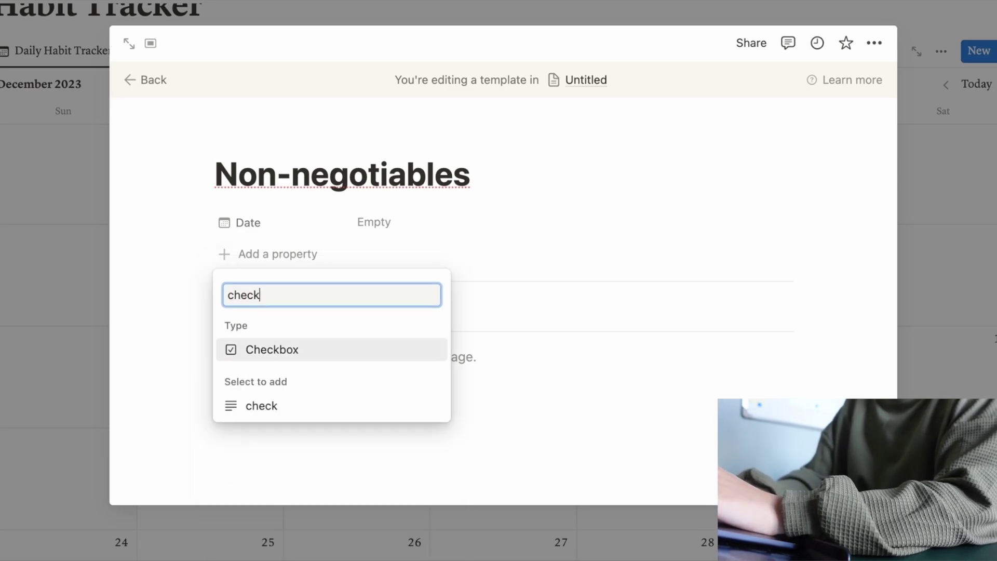
{"action": "left_click", "coordinate": [339, 357]}
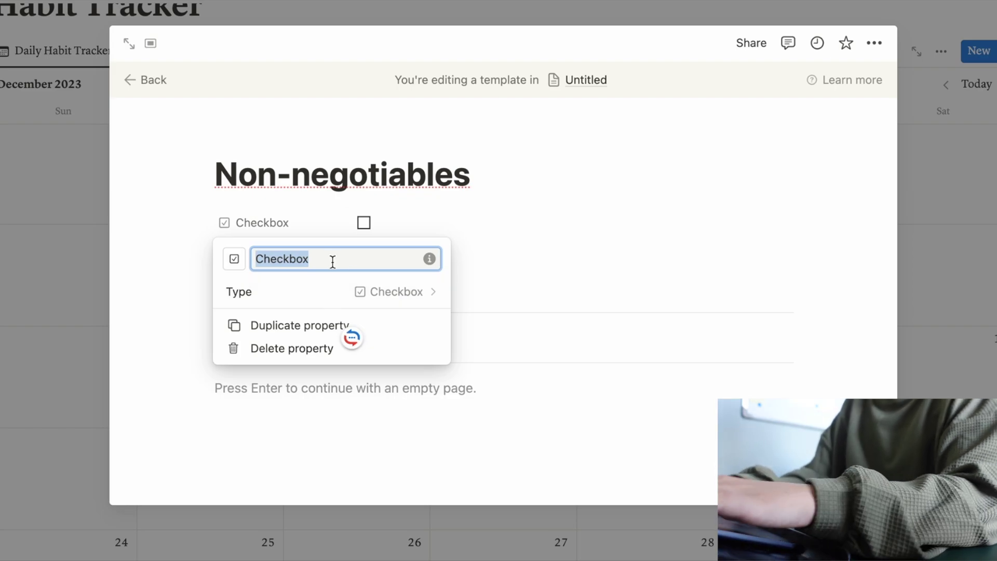
{"action": "type", "text": "Fajr"}
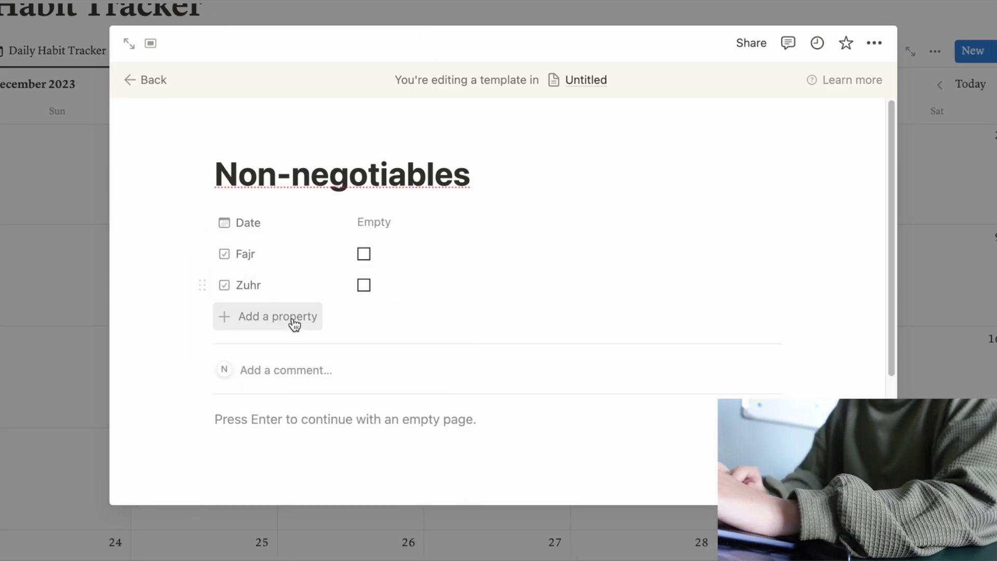
{"action": "left_click", "coordinate": [292, 318]}
{"action": "type", "text": "checkbo"}
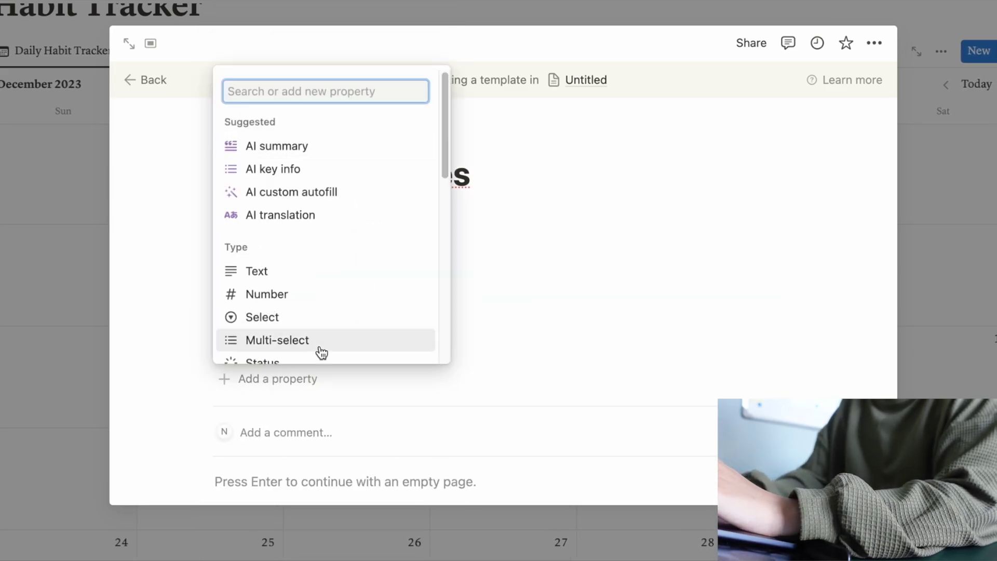
{"action": "type", "text": "chekb"}
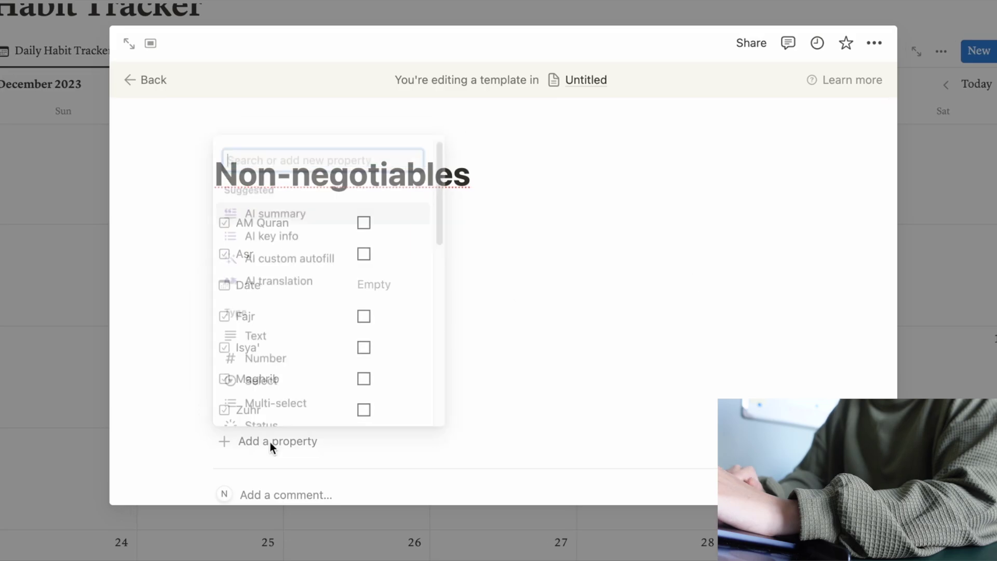
{"action": "type", "text": "che"}
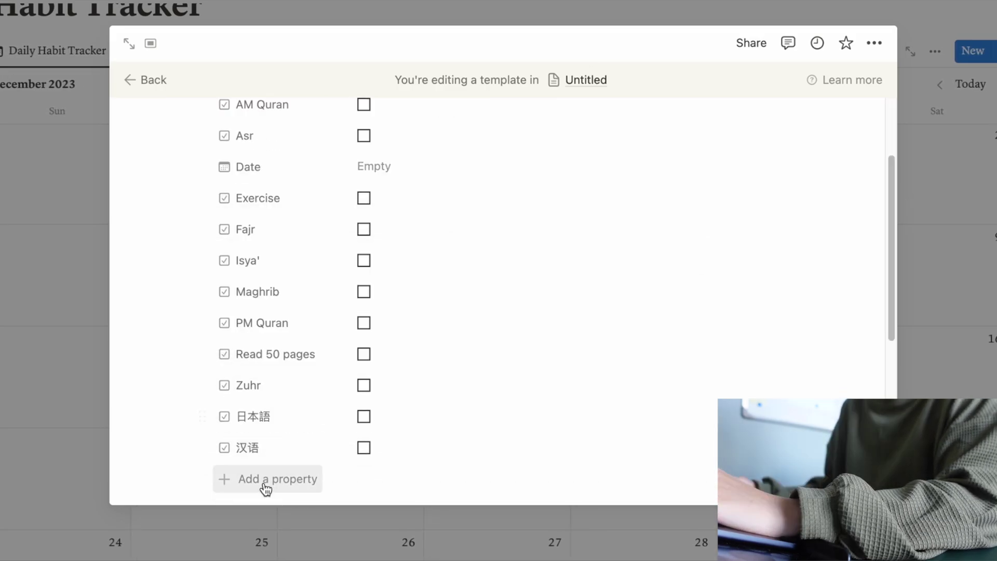
- Add a Formula-type property named Progress to the habit template
{"action": "left_click", "coordinate": [265, 483]}
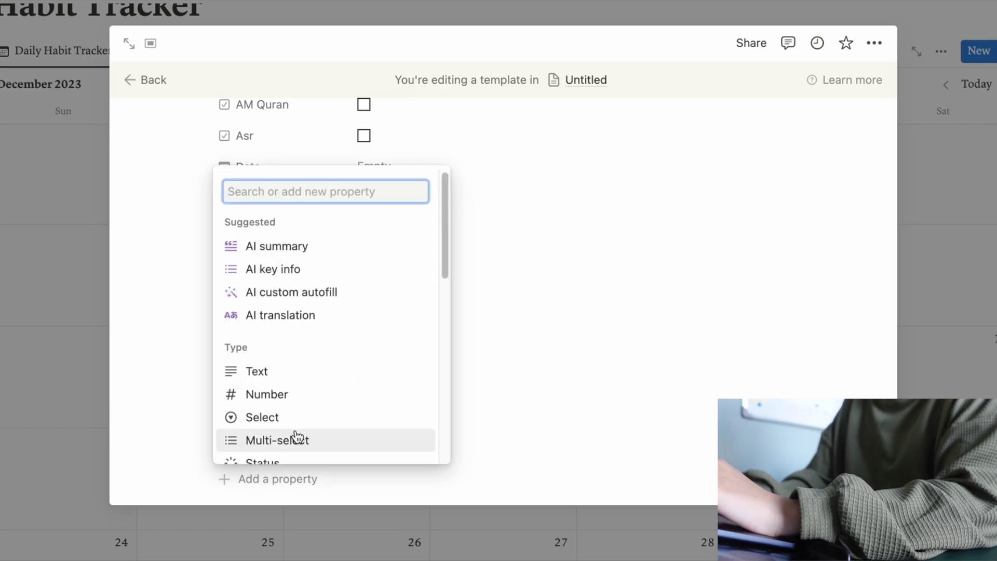
{"action": "type", "text": "Formula"}
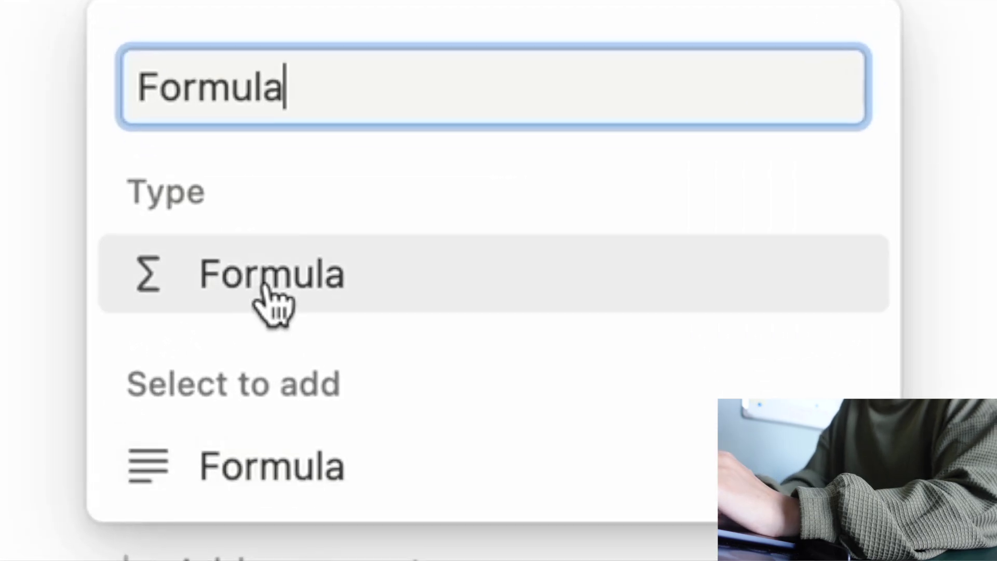
{"action": "left_click", "coordinate": [268, 349]}
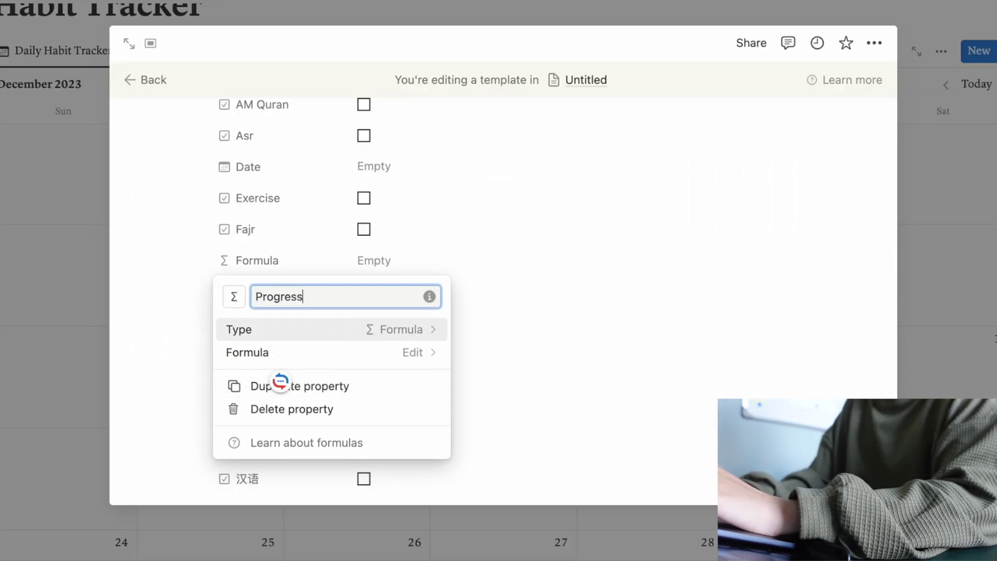
{"action": "left_click", "coordinate": [587, 345]}
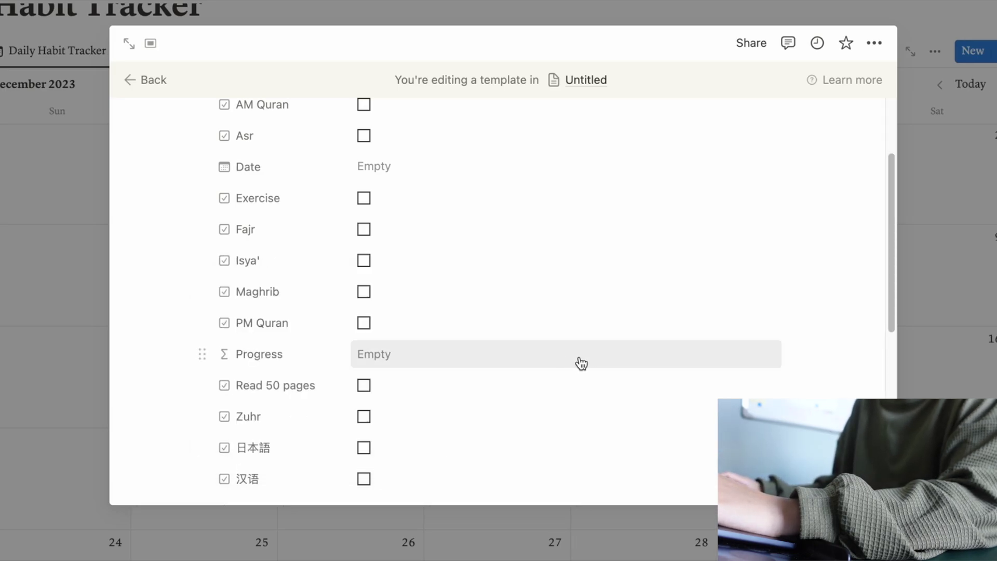
- Move Date to the top, Fajr above AM Quran, and Read 50 pages before Asr
{"action": "scroll", "coordinate": [520, 338], "scroll_direction": "up", "scroll_amount": 1}
{"action": "scroll", "coordinate": [470, 318], "scroll_direction": "up", "scroll_amount": 1}
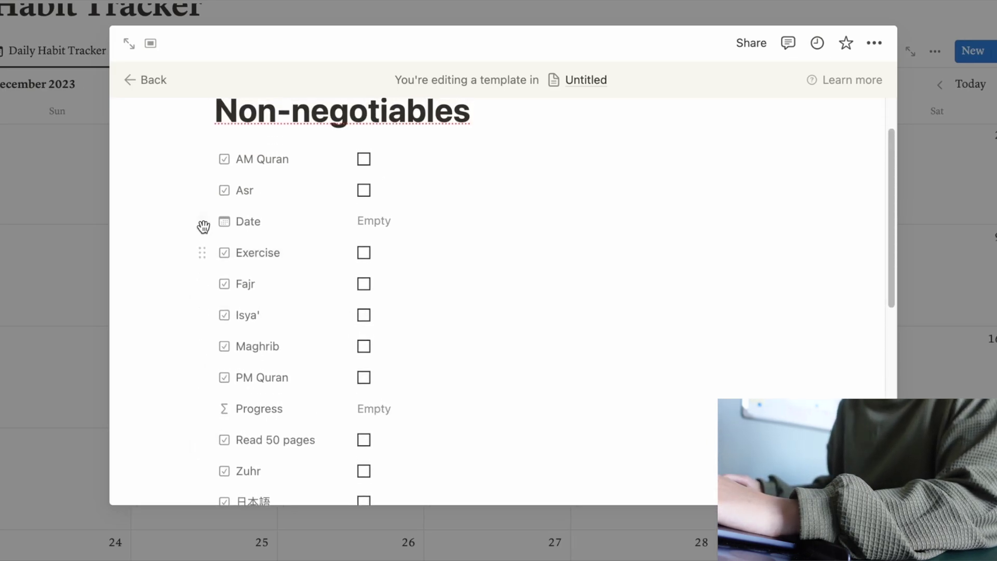
{"action": "left_click_drag", "start_coordinate": [207, 222], "coordinate": [216, 167]}
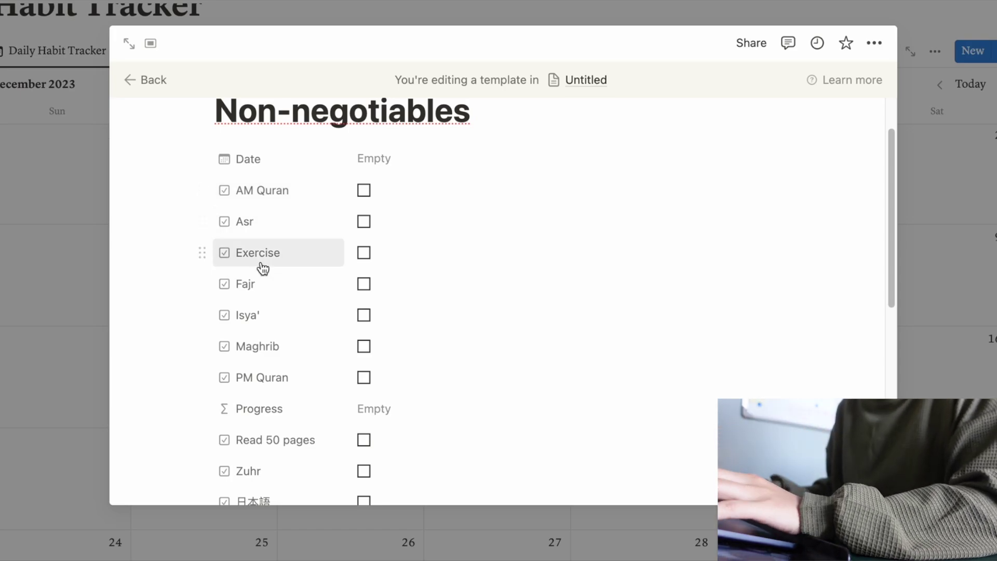
{"action": "left_click_drag", "start_coordinate": [199, 284], "coordinate": [207, 196]}
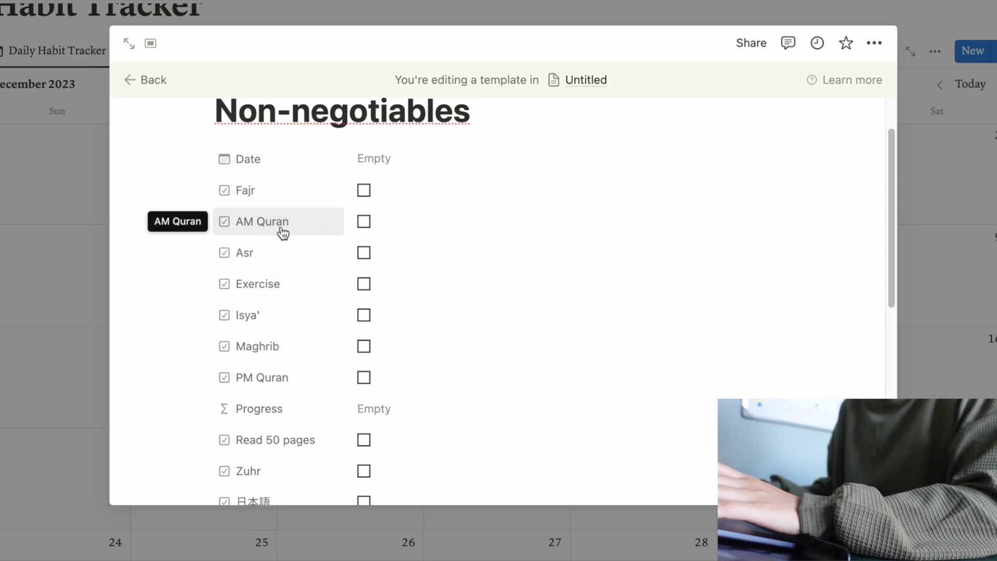
{"action": "scroll", "coordinate": [255, 398], "scroll_direction": "down", "scroll_amount": 1}
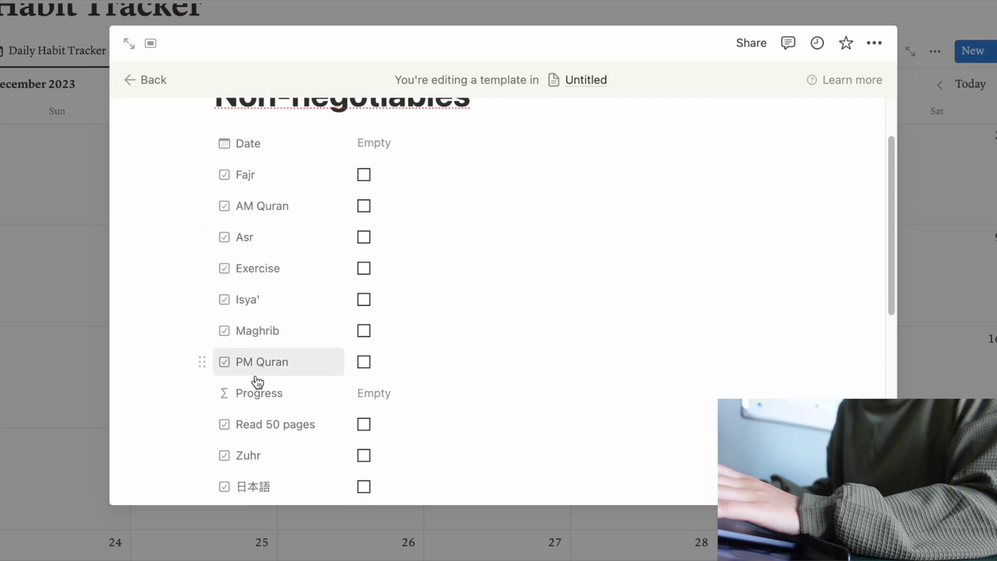
{"action": "scroll", "coordinate": [234, 390], "scroll_direction": "down", "scroll_amount": 5}
{"action": "scroll", "coordinate": [220, 318], "scroll_direction": "up", "scroll_amount": 3}
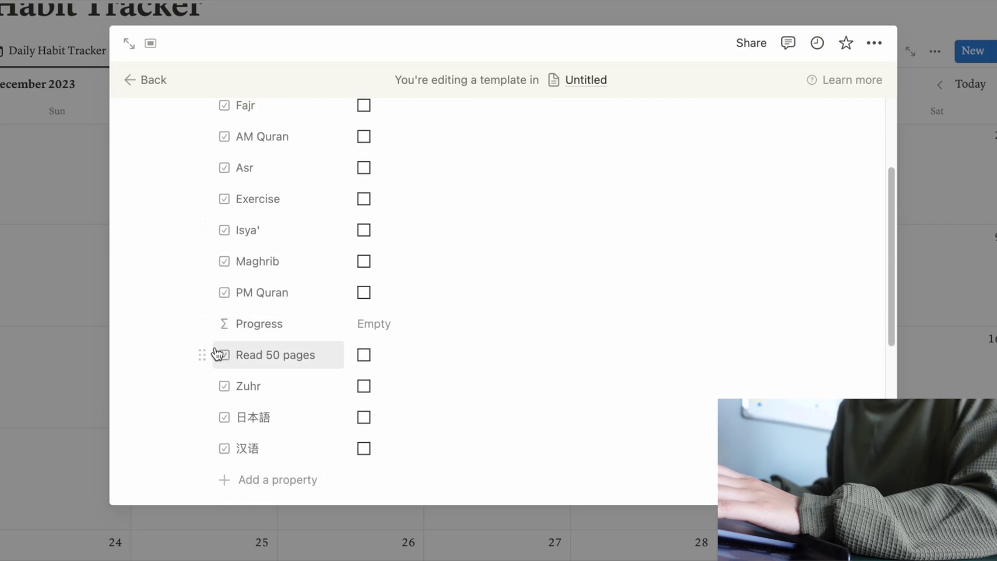
{"action": "left_click_drag", "start_coordinate": [202, 355], "coordinate": [223, 168]}
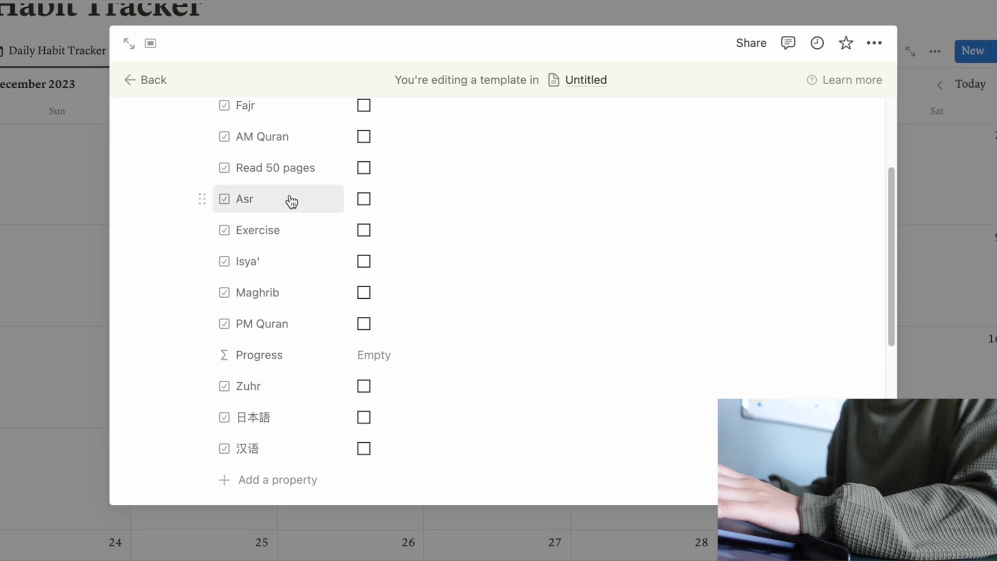
- Move 汉语, Zuhr and 日本語 up under Read 50 pages, and Maghrib above Isya'
{"action": "scroll", "coordinate": [292, 202], "scroll_direction": "up", "scroll_amount": 1}
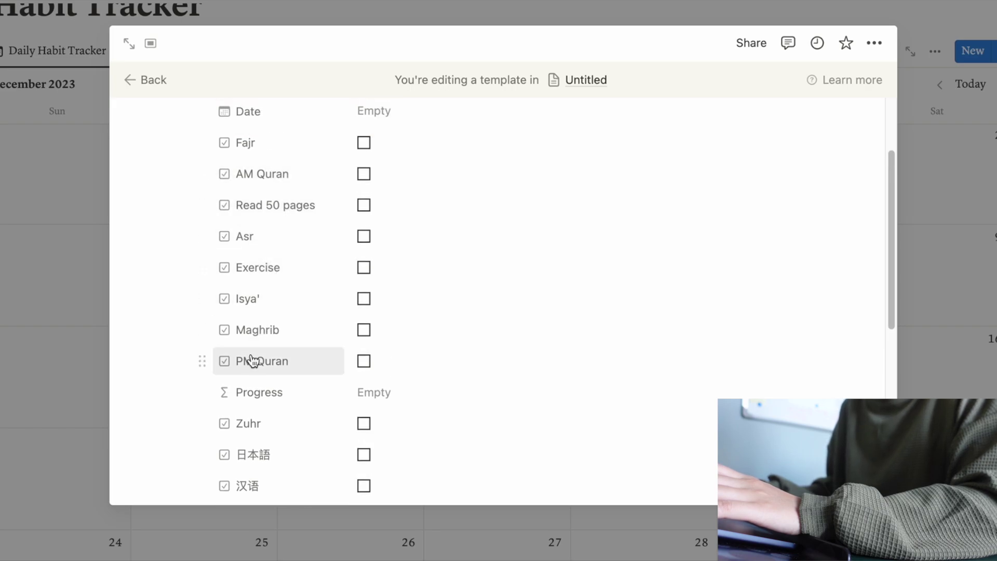
{"action": "left_click_drag", "start_coordinate": [205, 485], "coordinate": [225, 231]}
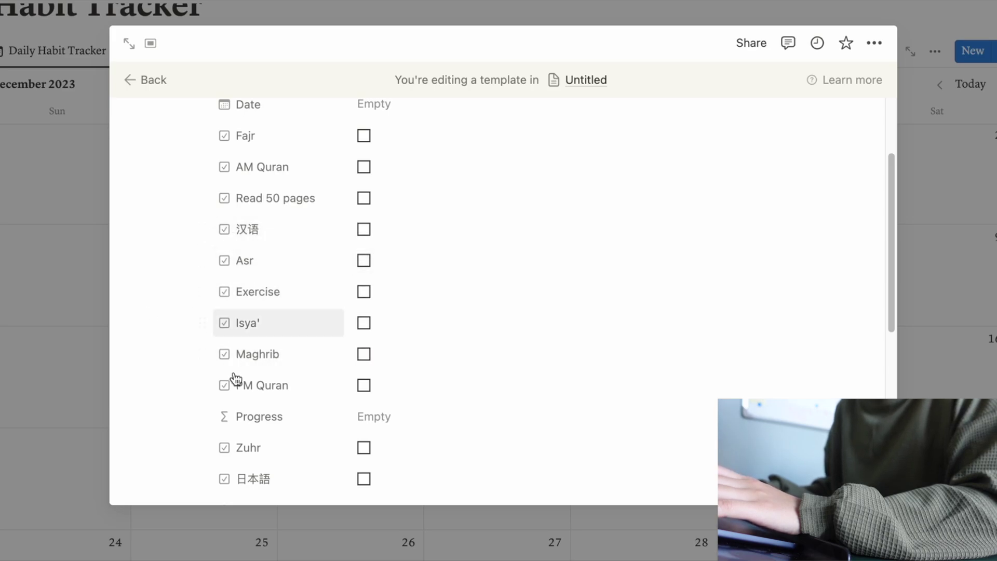
{"action": "left_click_drag", "start_coordinate": [207, 439], "coordinate": [224, 258]}
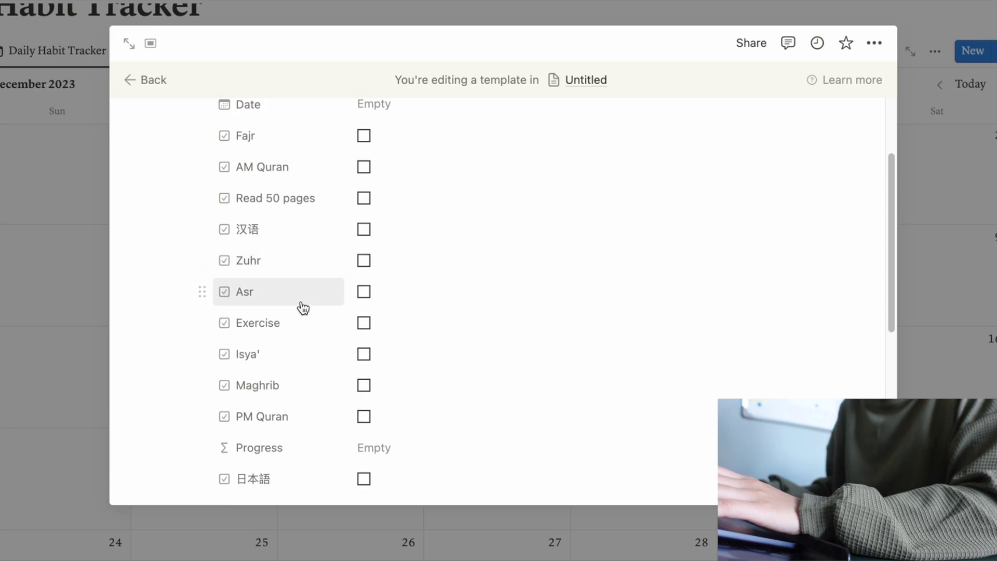
{"action": "left_click_drag", "start_coordinate": [209, 483], "coordinate": [222, 293]}
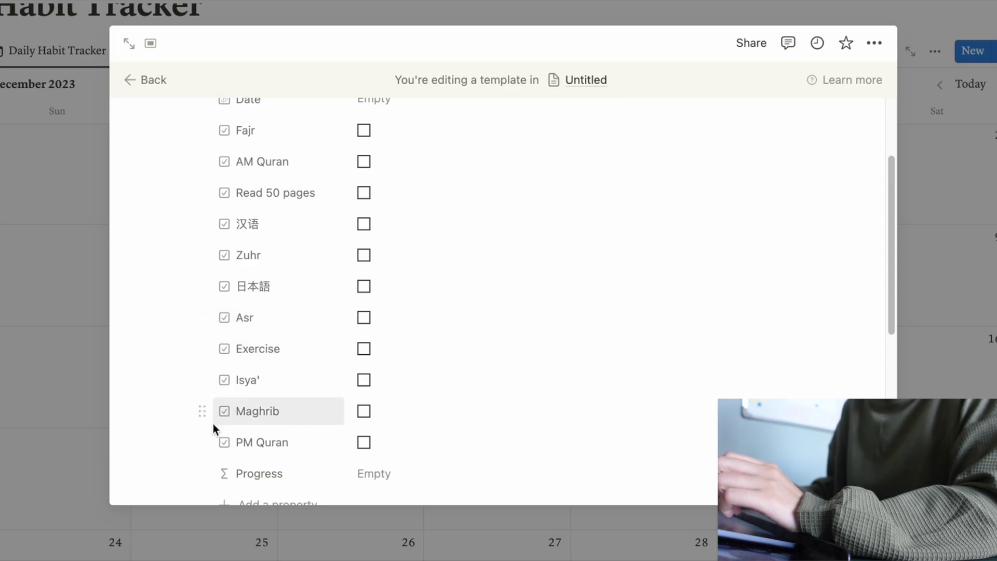
{"action": "left_click_drag", "start_coordinate": [202, 412], "coordinate": [211, 385]}
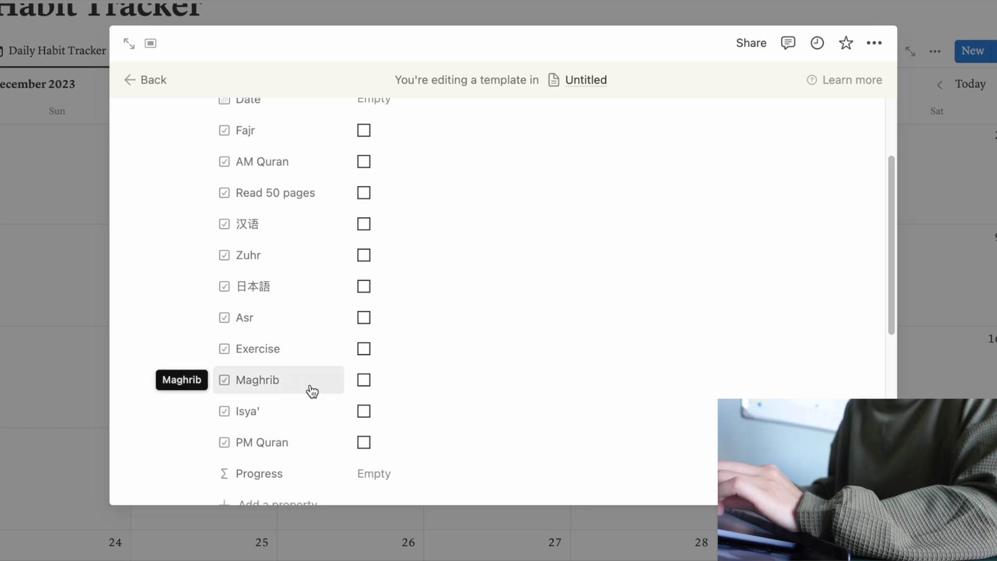
{"action": "scroll", "coordinate": [304, 387], "scroll_direction": "down", "scroll_amount": 1}
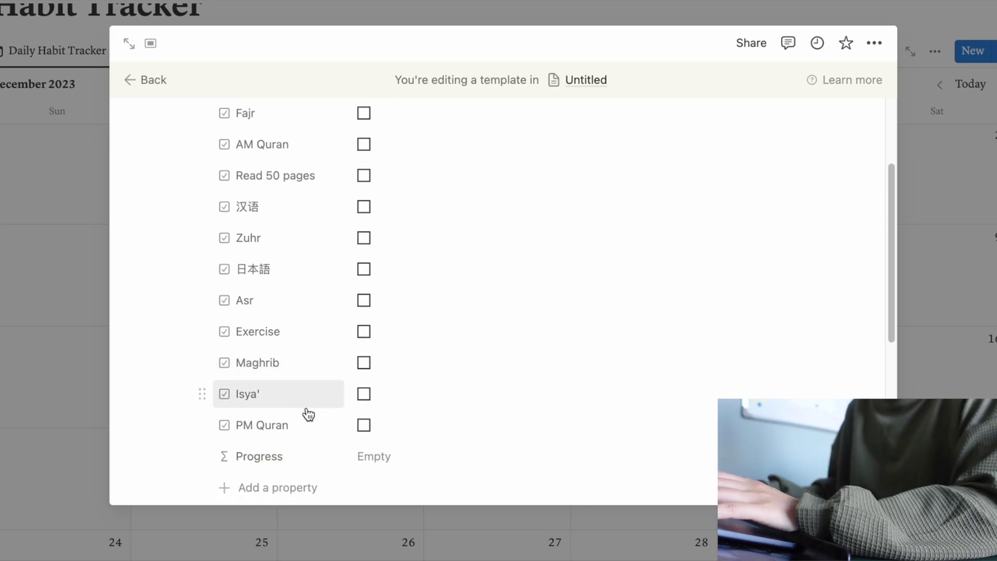
- Give the Fajr property a sun-arrow-up icon
{"action": "scroll", "coordinate": [470, 314], "scroll_direction": "up", "scroll_amount": 5}
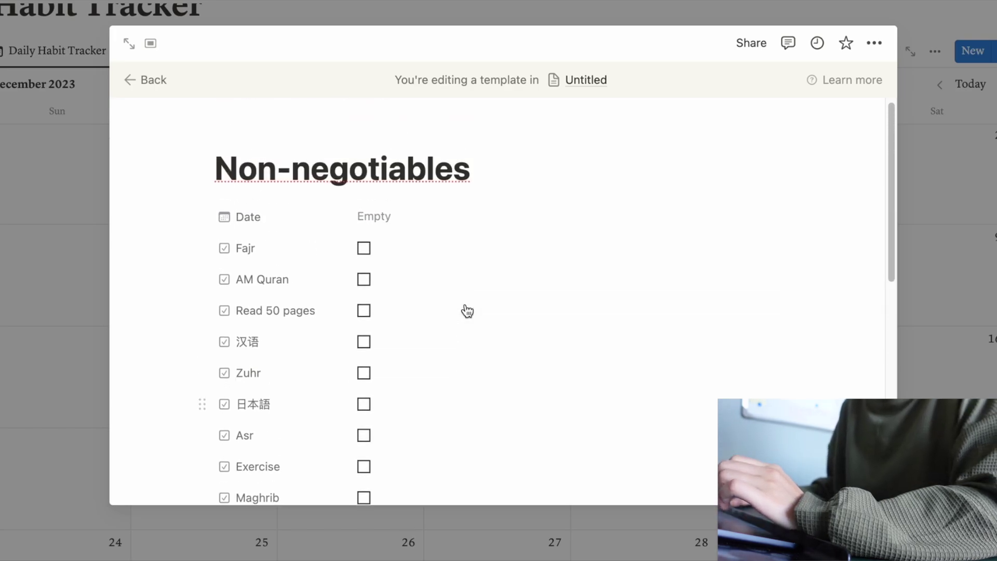
{"action": "scroll", "coordinate": [469, 315], "scroll_direction": "down", "scroll_amount": 3}
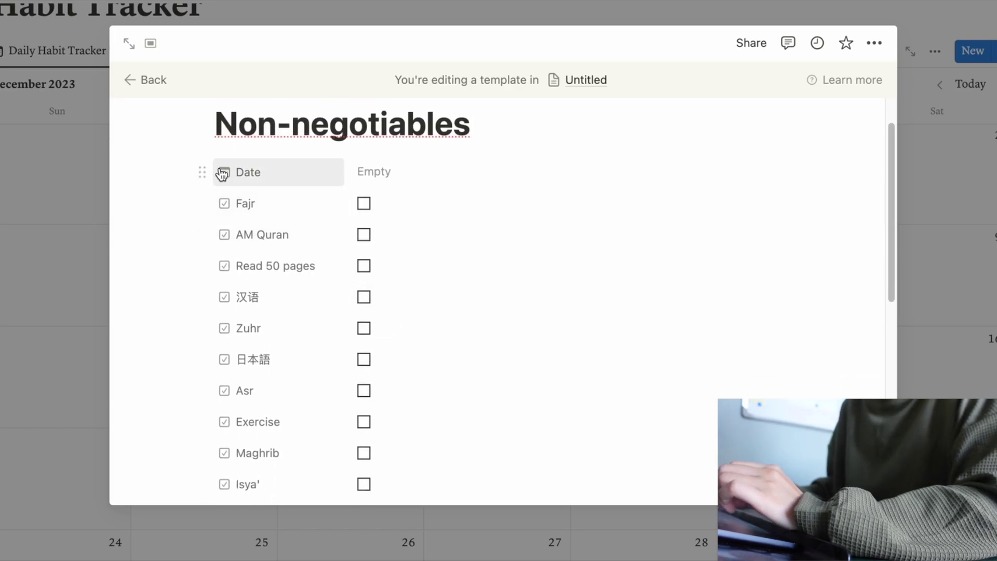
{"action": "left_click", "coordinate": [246, 213]}
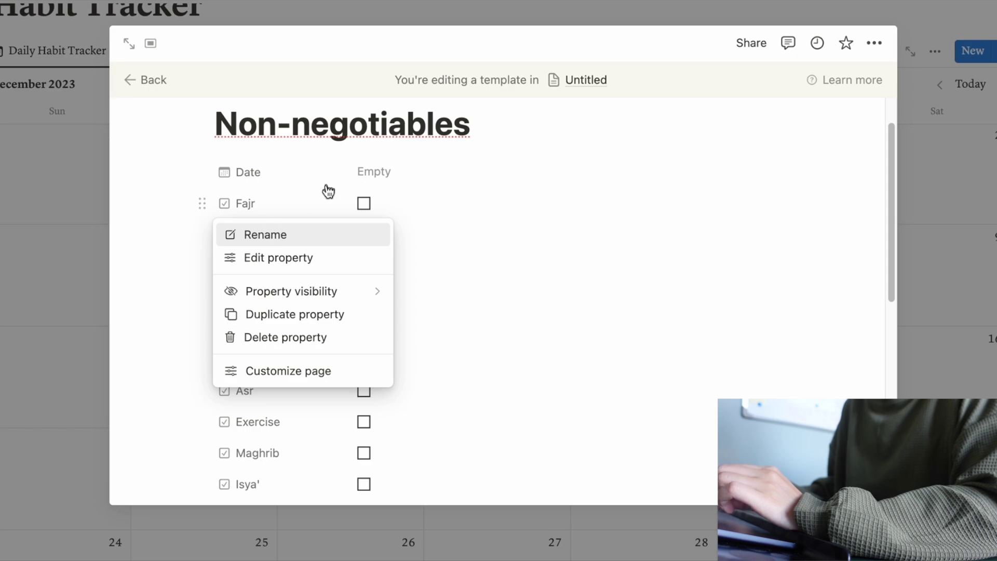
{"action": "left_click", "coordinate": [329, 192]}
{"action": "left_click", "coordinate": [227, 204]}
{"action": "left_click", "coordinate": [261, 194]}
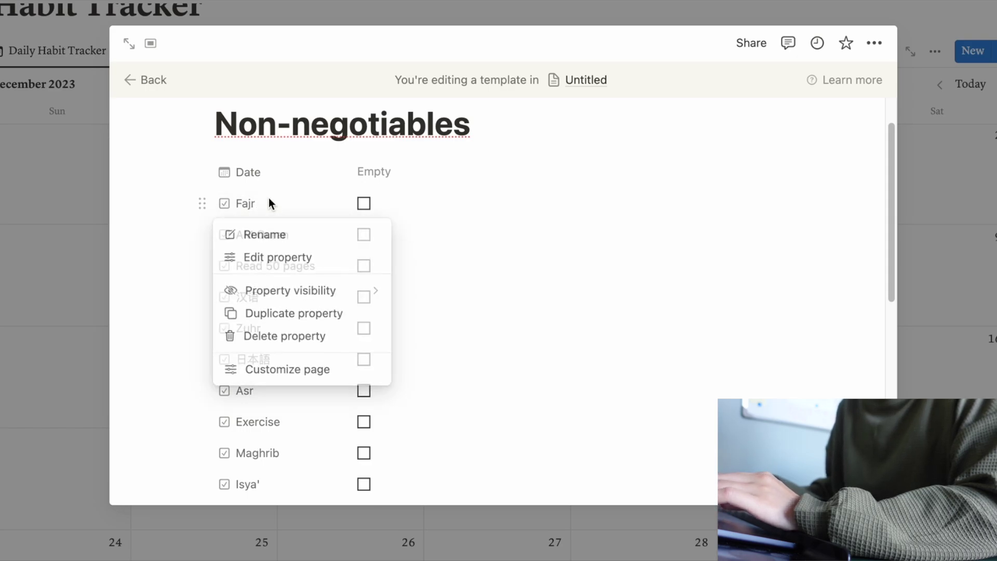
{"action": "left_click", "coordinate": [245, 233]}
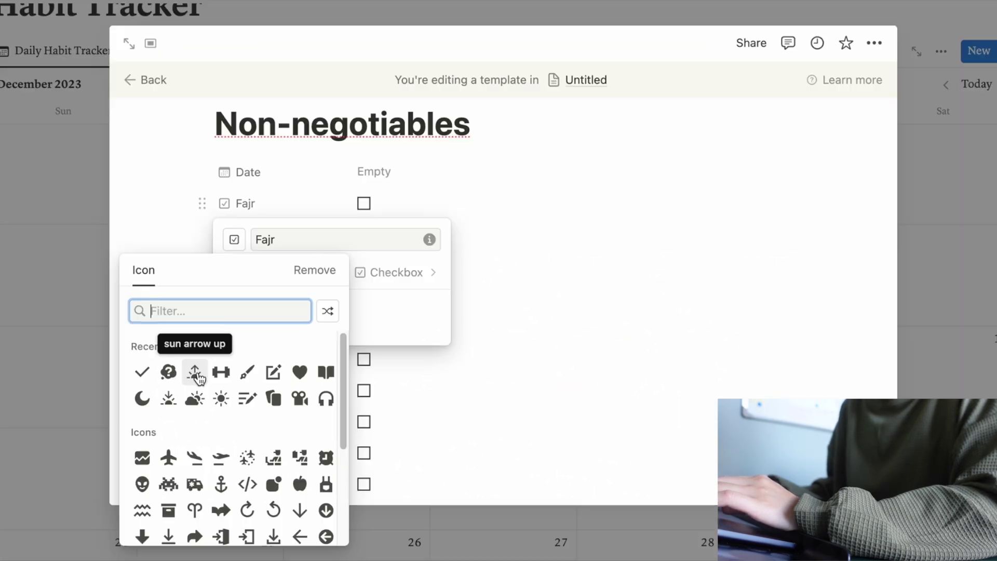
{"action": "left_click", "coordinate": [195, 372]}
{"action": "left_click", "coordinate": [501, 279]}
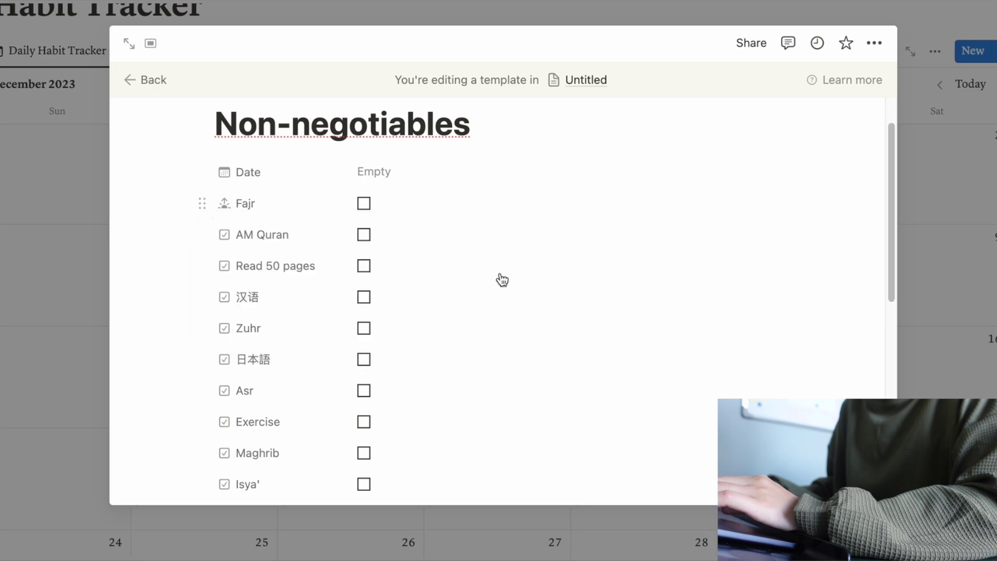
- Give AM Quran a heart icon and Read 50 pages a book icon
{"action": "left_click", "coordinate": [266, 240]}
{"action": "left_click", "coordinate": [252, 266]}
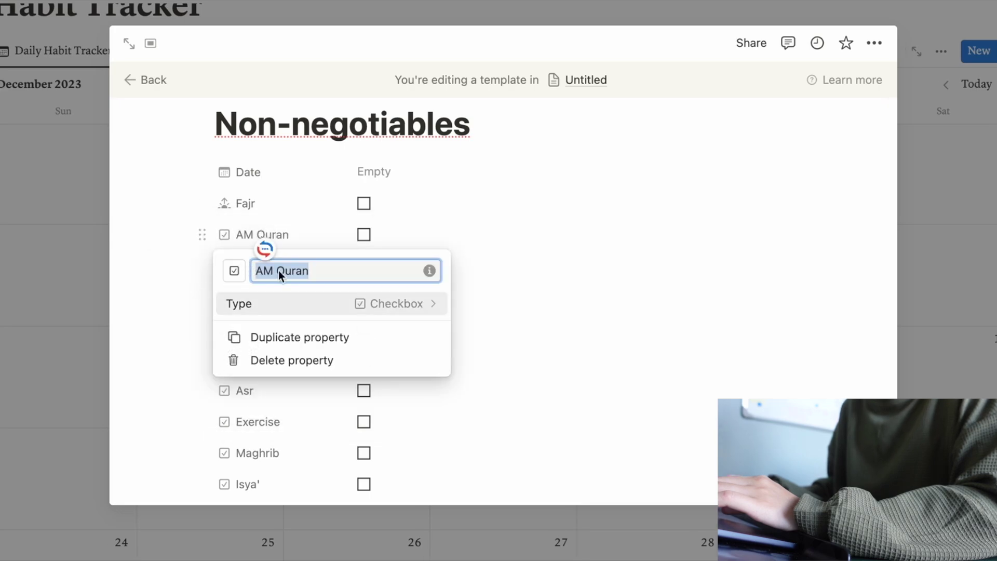
{"action": "left_click", "coordinate": [240, 273]}
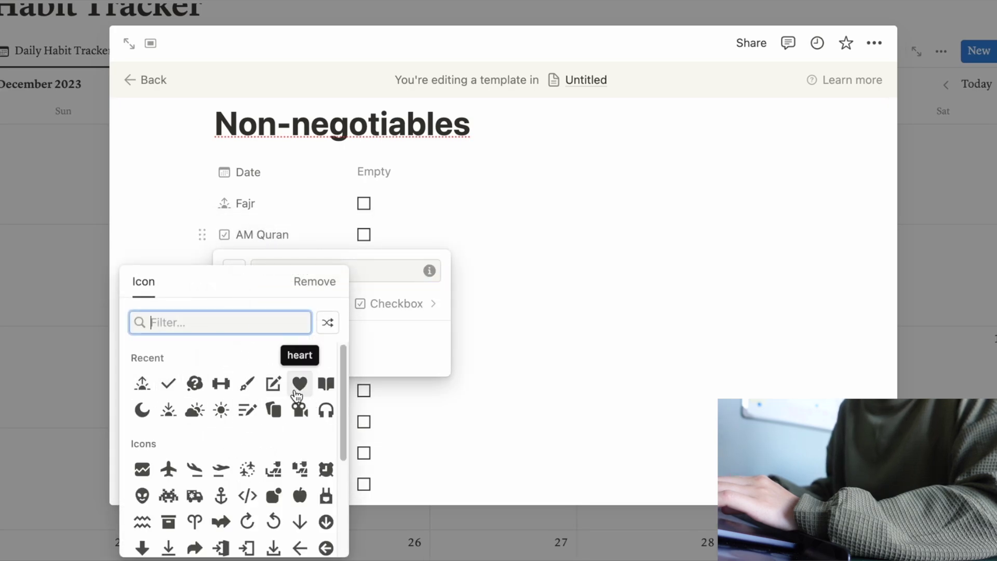
{"action": "left_click", "coordinate": [299, 383]}
{"action": "left_click", "coordinate": [606, 345]}
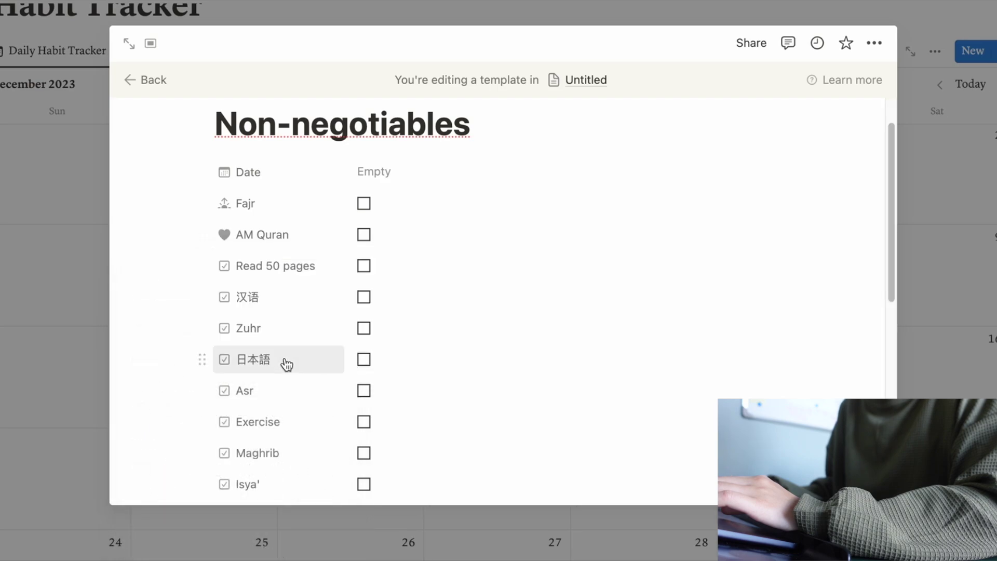
{"action": "left_click", "coordinate": [263, 266]}
{"action": "left_click", "coordinate": [245, 300]}
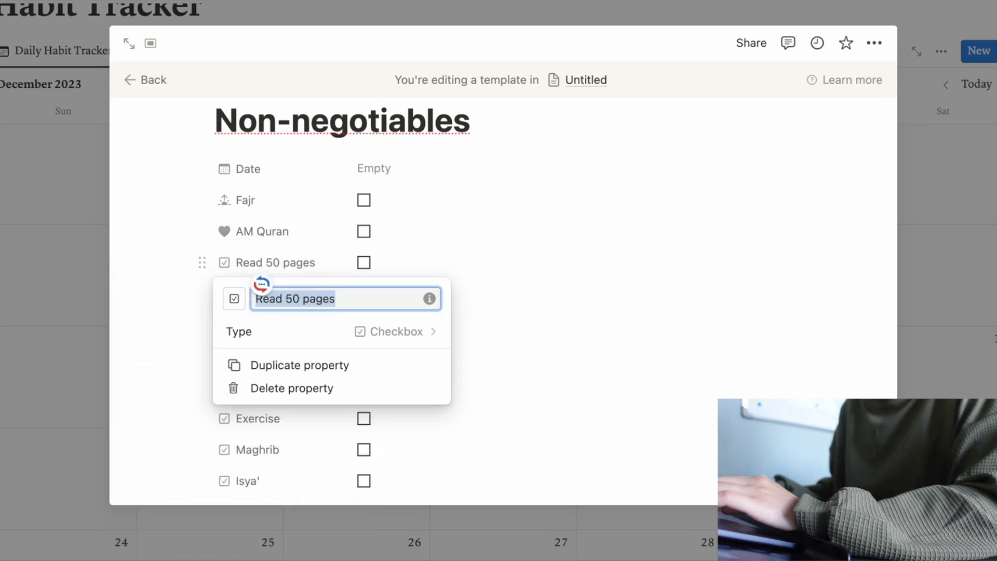
{"action": "left_click", "coordinate": [234, 299]}
{"action": "left_click", "coordinate": [252, 133]}
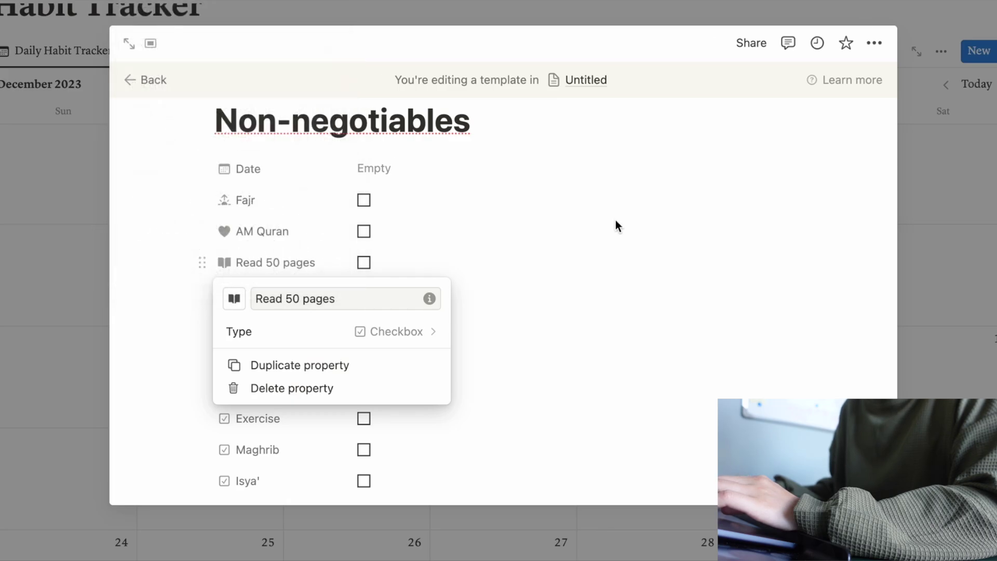
{"action": "left_click", "coordinate": [617, 225]}
{"action": "scroll", "coordinate": [617, 225], "scroll_direction": "down", "scroll_amount": 1}
- Give 汉语 a notes icon and Zuhr a sun icon
{"action": "left_click", "coordinate": [251, 265]}
{"action": "left_click", "coordinate": [244, 289]}
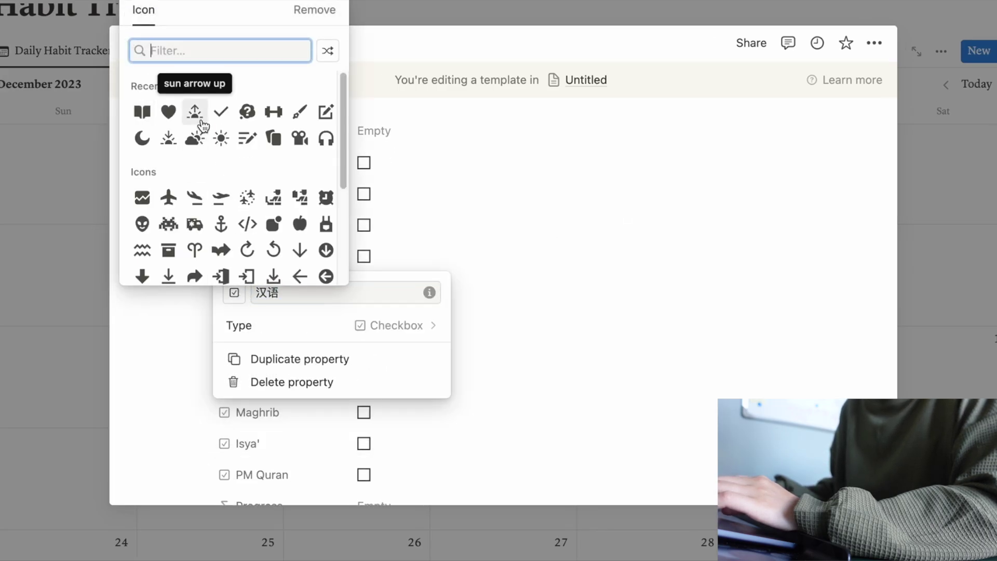
{"action": "left_click", "coordinate": [246, 138]}
{"action": "left_click", "coordinate": [555, 260]}
{"action": "scroll", "coordinate": [555, 261], "scroll_direction": "down", "scroll_amount": 1}
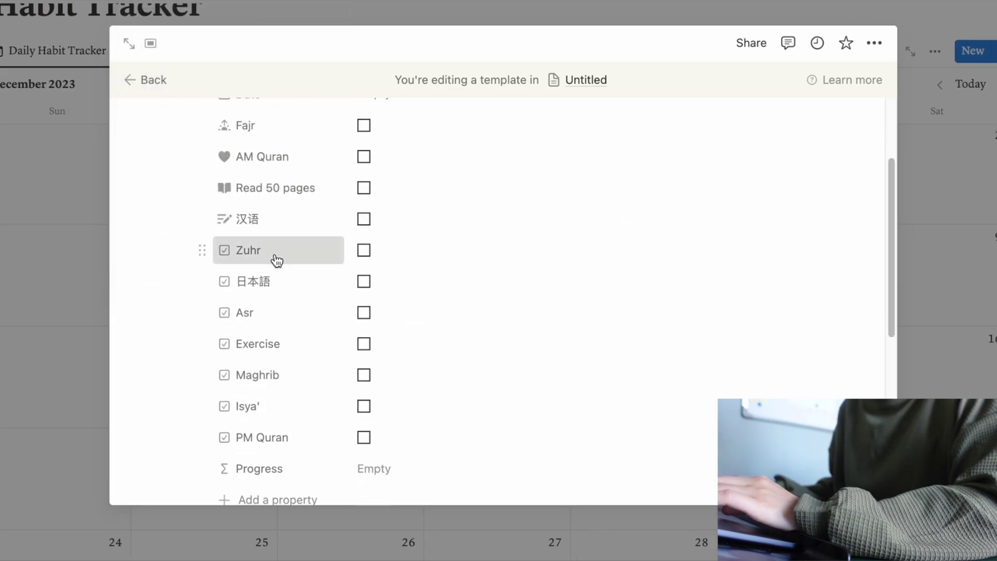
{"action": "left_click", "coordinate": [254, 250]}
{"action": "left_click", "coordinate": [238, 286]}
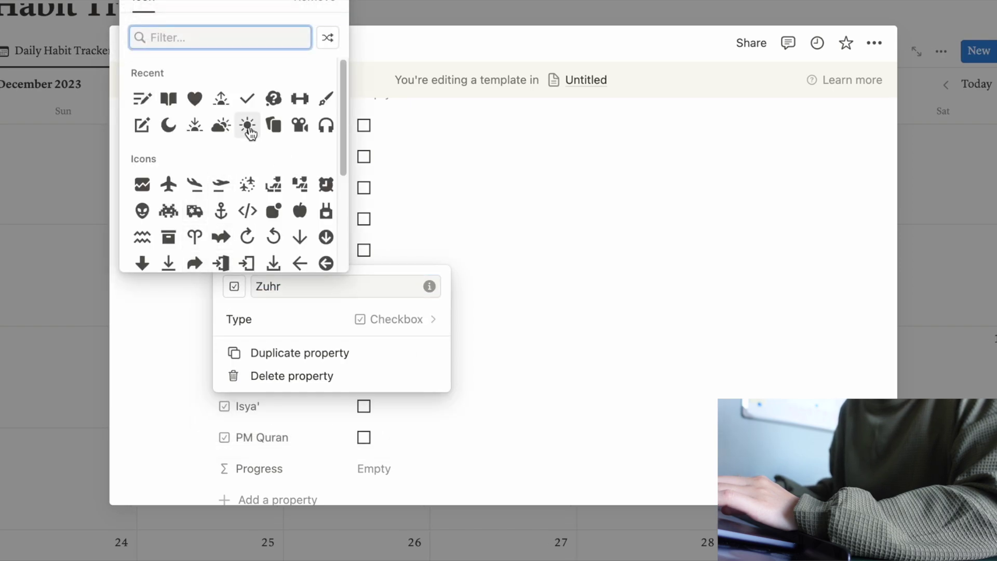
{"action": "left_click", "coordinate": [217, 128]}
{"action": "key", "text": "Escape"}
- Give 日本語 a notes icon and Asr a cloud-and-sun icon
{"action": "left_click", "coordinate": [255, 281]}
{"action": "left_click", "coordinate": [264, 307]}
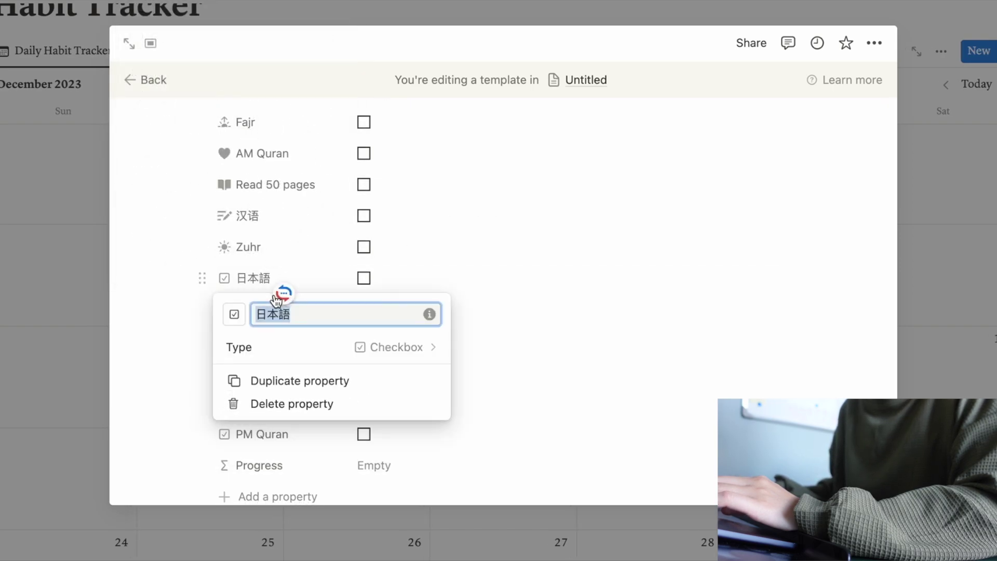
{"action": "left_click", "coordinate": [235, 314]}
{"action": "left_click", "coordinate": [168, 134]}
{"action": "key", "text": "Escape"}
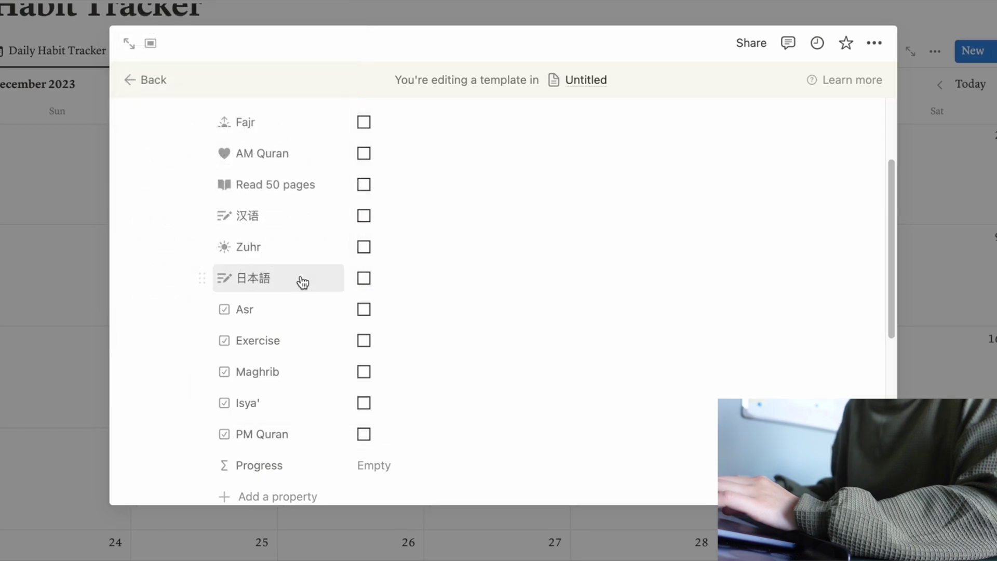
{"action": "scroll", "coordinate": [301, 283], "scroll_direction": "down", "scroll_amount": 1}
{"action": "left_click", "coordinate": [253, 268]}
{"action": "left_click", "coordinate": [257, 301]}
{"action": "left_click", "coordinate": [234, 308]}
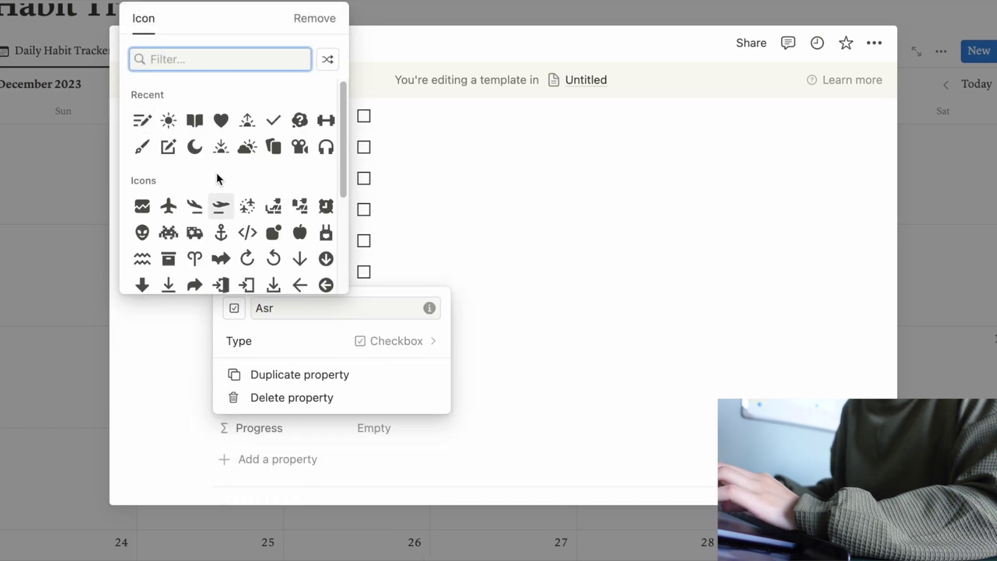
{"action": "left_click", "coordinate": [247, 147]}
{"action": "key", "text": "Escape"}
- Give Exercise a dumbbell icon and Maghrib a sunset icon
{"action": "scroll", "coordinate": [270, 275], "scroll_direction": "down", "scroll_amount": 1}
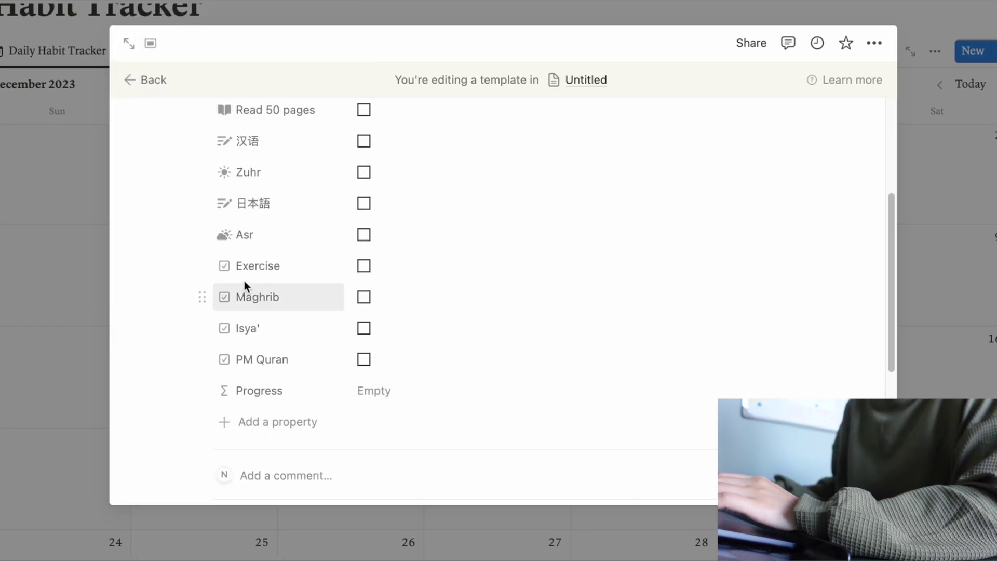
{"action": "left_click", "coordinate": [253, 266]}
{"action": "left_click", "coordinate": [232, 295]}
{"action": "left_click", "coordinate": [234, 302]}
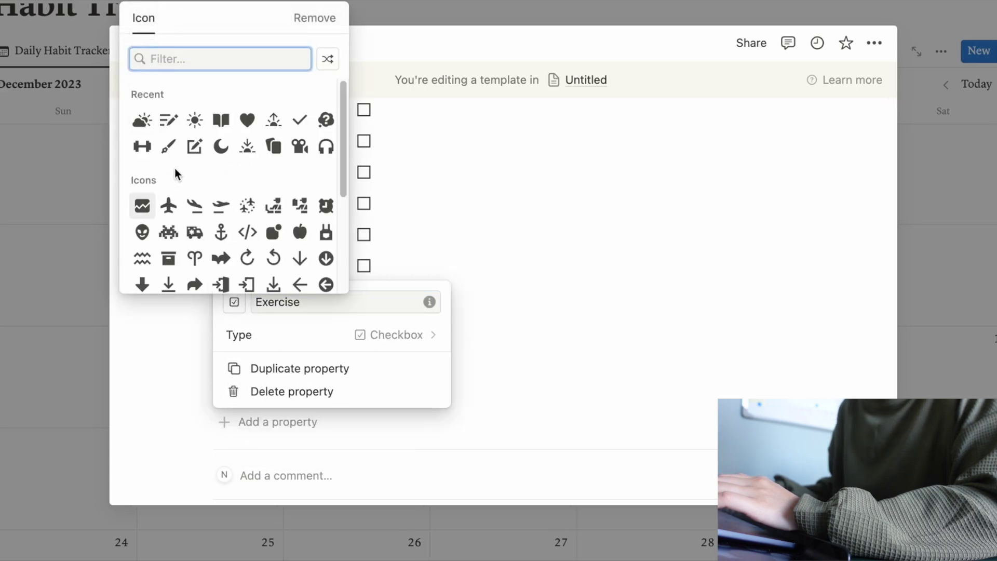
{"action": "left_click", "coordinate": [142, 146]}
{"action": "key", "text": "Escape"}
{"action": "scroll", "coordinate": [290, 332], "scroll_direction": "down", "scroll_amount": 1}
{"action": "left_click", "coordinate": [257, 281]}
{"action": "left_click", "coordinate": [231, 314]}
{"action": "left_click", "coordinate": [234, 316]}
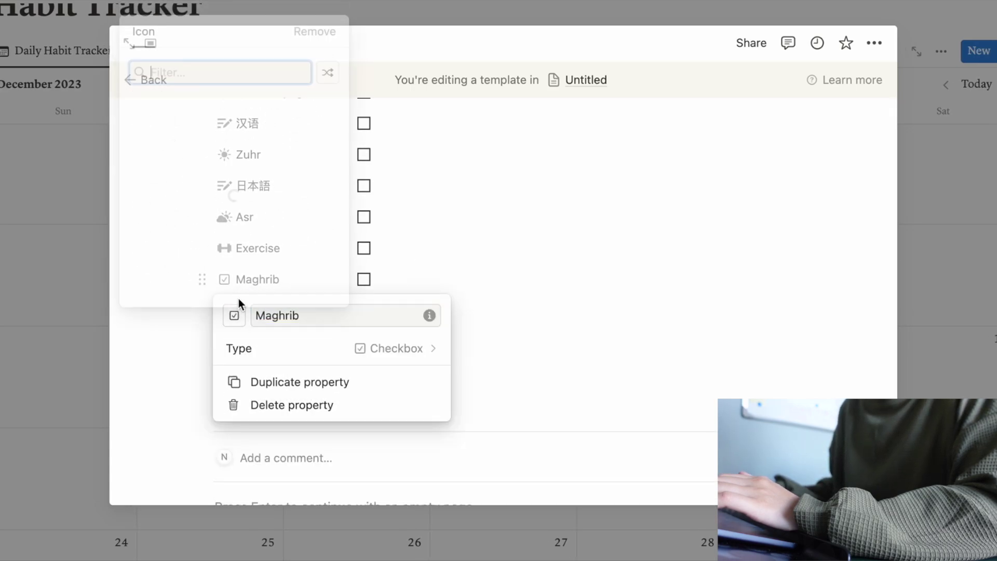
{"action": "left_click", "coordinate": [246, 161]}
{"action": "key", "text": "Escape"}
- Give Isya' a moon icon and PM Quran a heart icon
{"action": "left_click", "coordinate": [254, 310]}
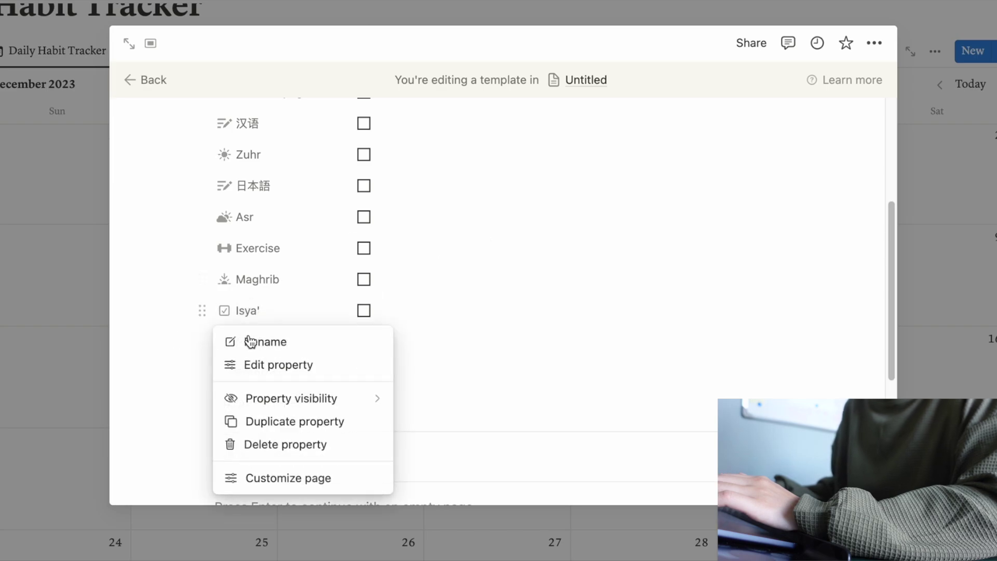
{"action": "left_click", "coordinate": [250, 341]}
{"action": "left_click", "coordinate": [234, 345]}
{"action": "left_click", "coordinate": [247, 185]}
{"action": "key", "text": "Escape"}
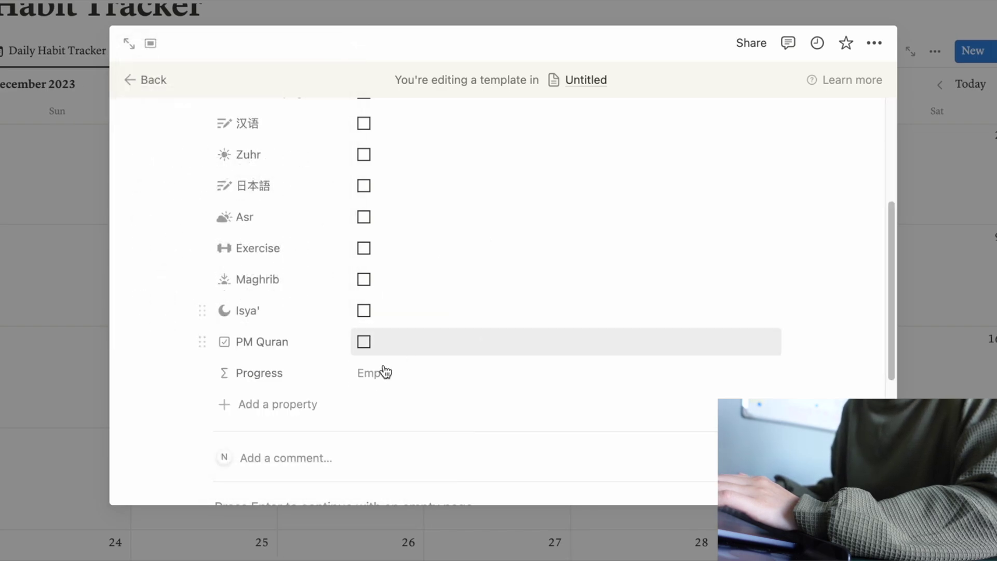
{"action": "left_click", "coordinate": [256, 343]}
{"action": "left_click", "coordinate": [230, 378]}
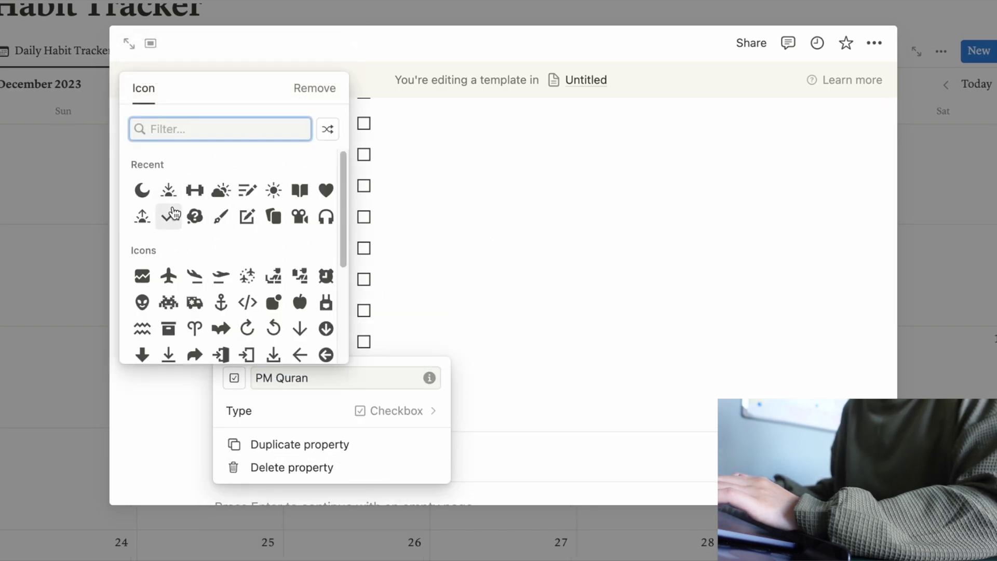
{"action": "left_click", "coordinate": [327, 192]}
{"action": "key", "text": "Escape"}
{"action": "scroll", "coordinate": [424, 294], "scroll_direction": "up", "scroll_amount": 2}
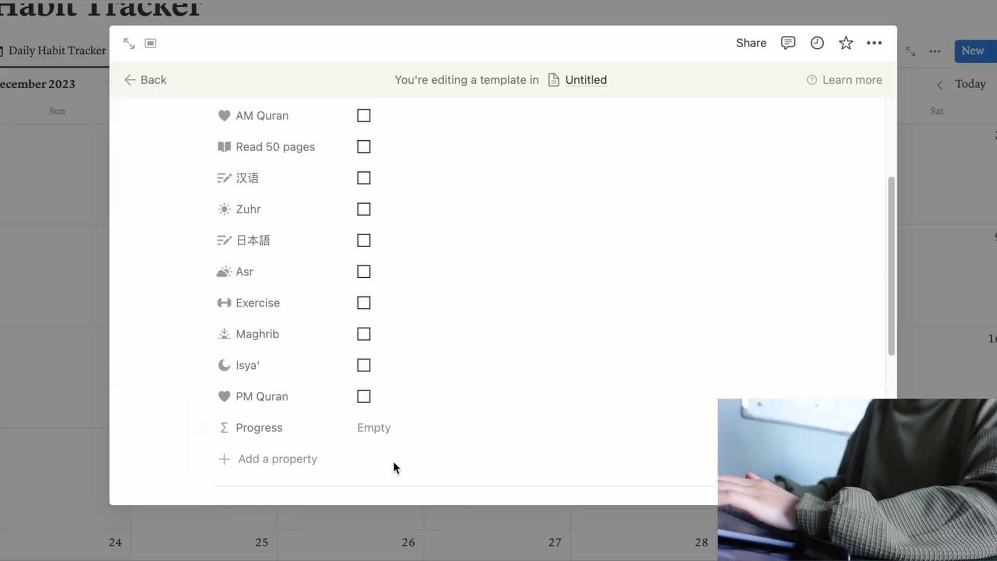
- Start the Progress formula with toNumber(Fajr) + toNumber(Zuhr) + toNumber(Asr) +
{"action": "left_click", "coordinate": [390, 429]}
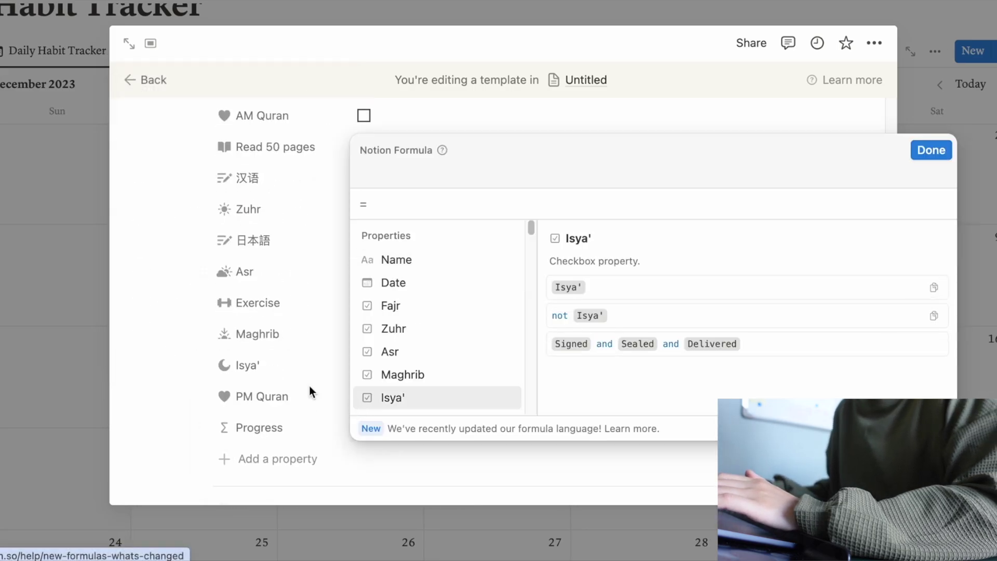
{"action": "left_click", "coordinate": [239, 416]}
{"action": "scroll", "coordinate": [338, 437], "scroll_direction": "down", "scroll_amount": 1}
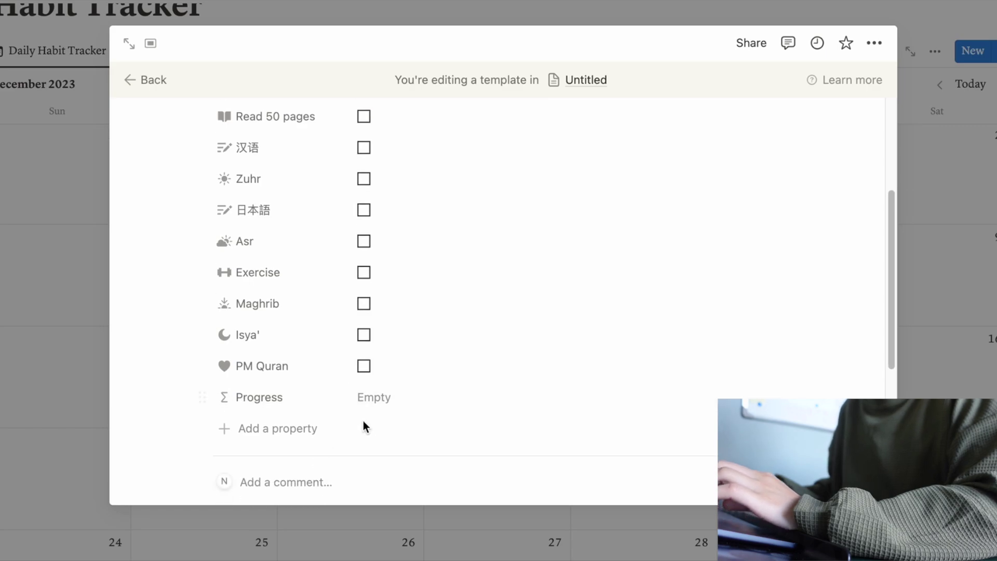
{"action": "left_click", "coordinate": [397, 404]}
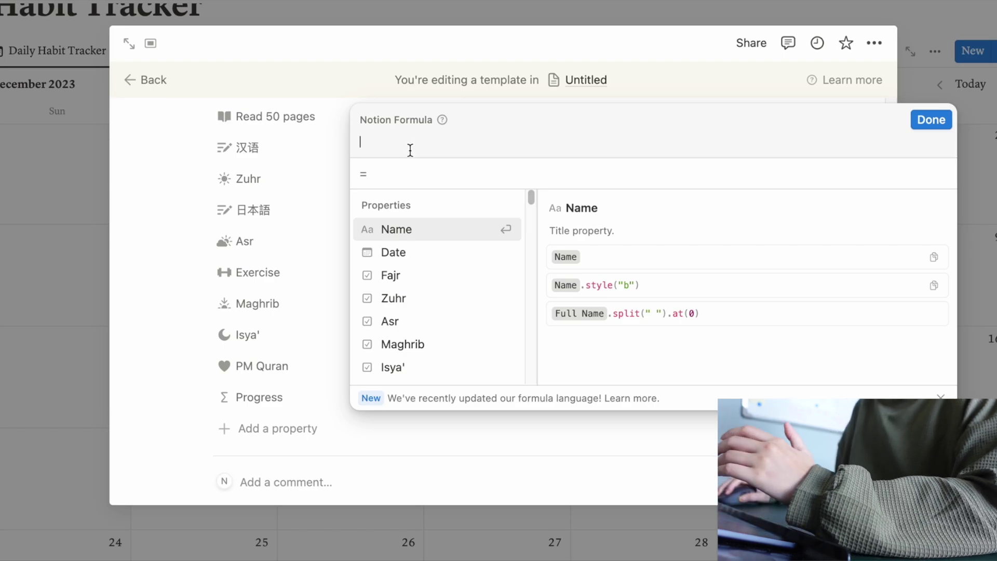
{"action": "left_click", "coordinate": [300, 233]}
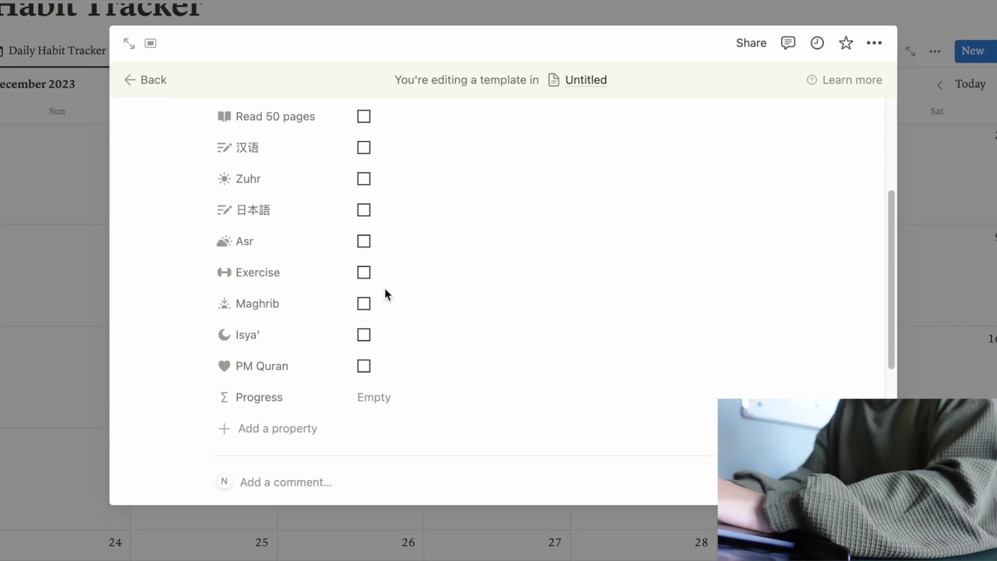
{"action": "left_click", "coordinate": [401, 400]}
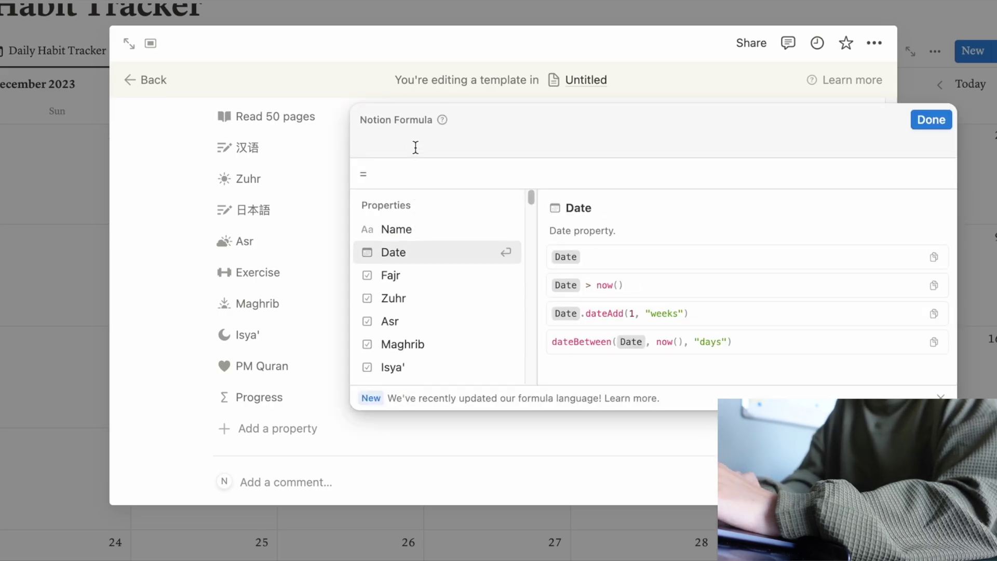
{"action": "type", "text": "to"}
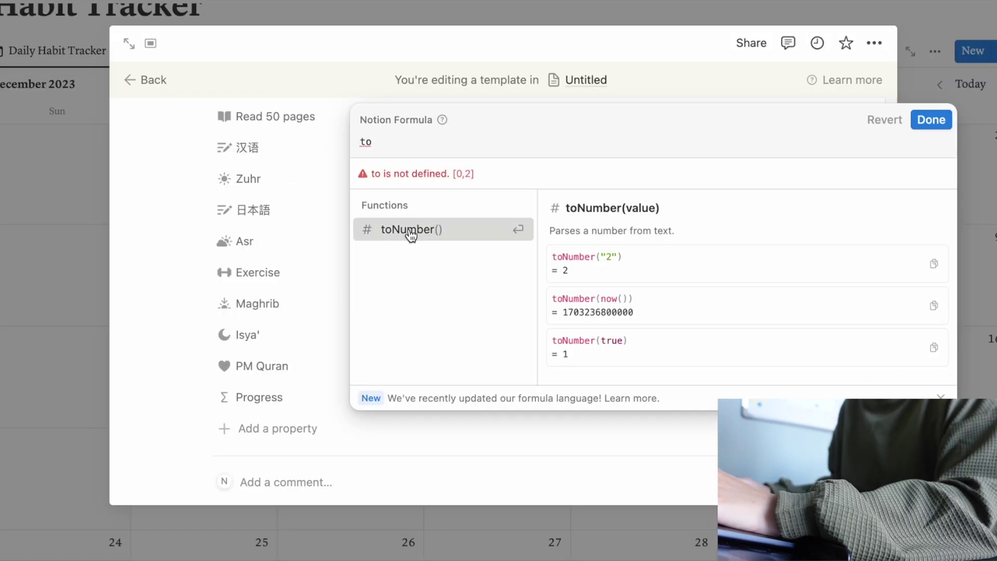
{"action": "left_click", "coordinate": [422, 255]}
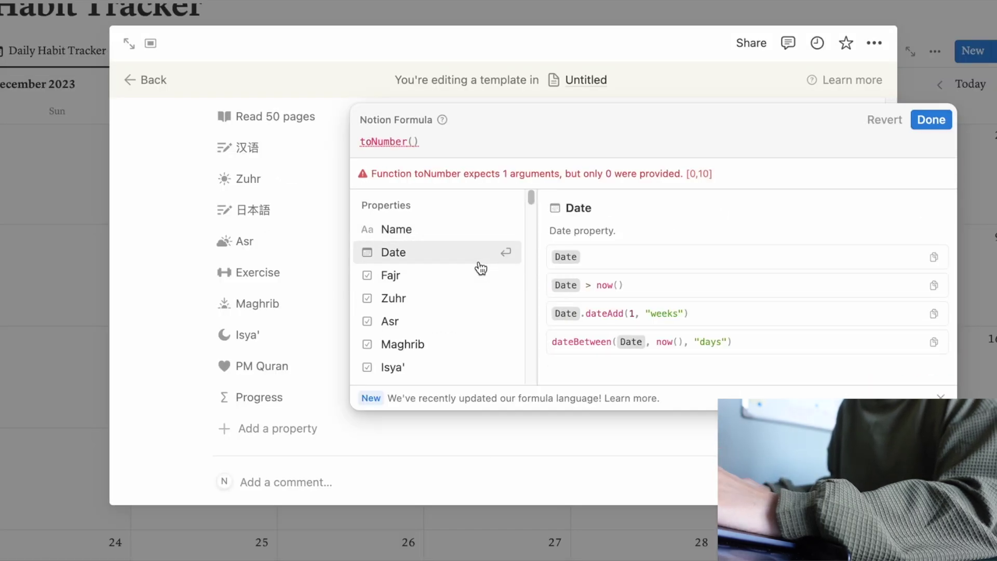
{"action": "type", "text": "("}
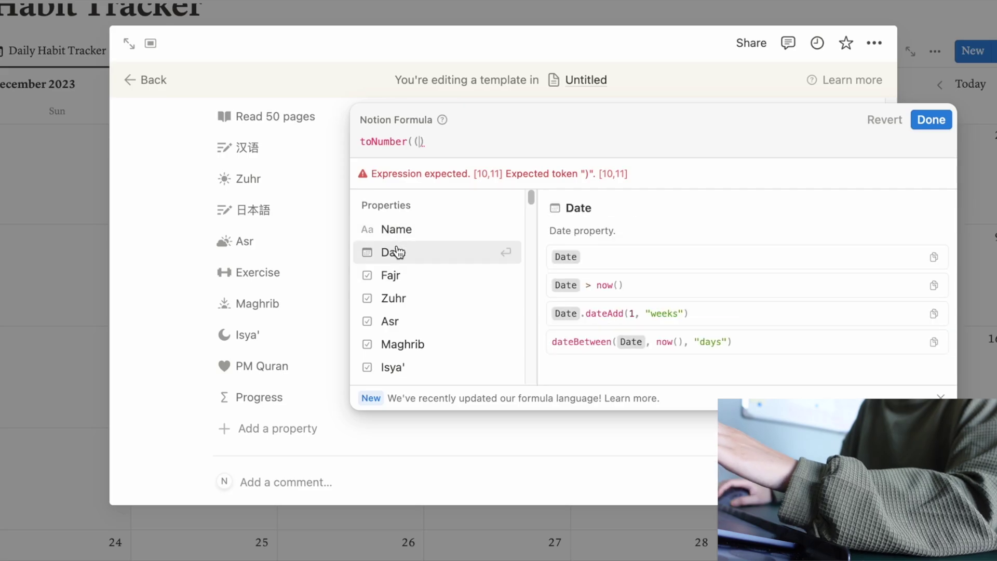
{"action": "key", "text": "BackSpace"}
{"action": "type", "text": "Fajr)"}
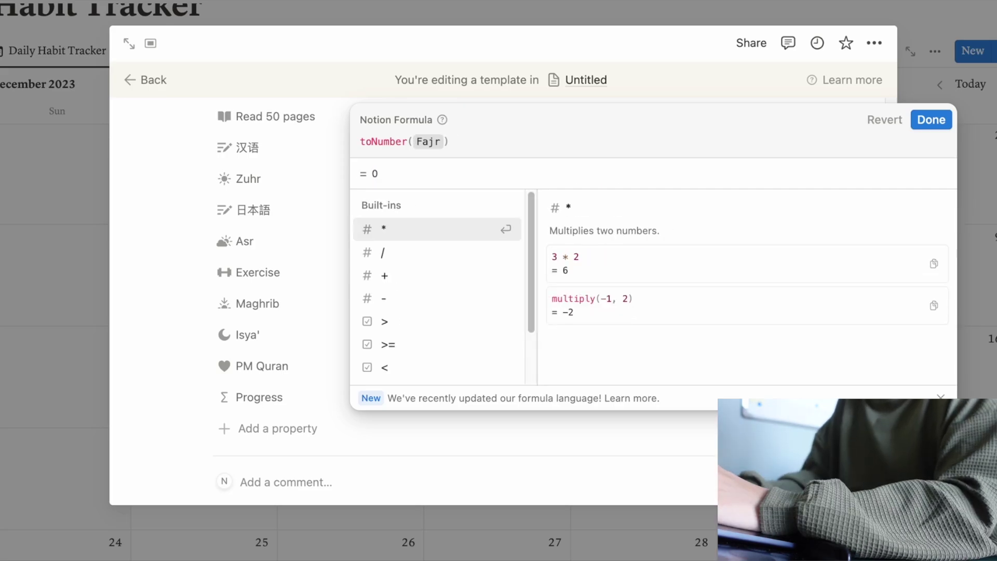
{"action": "type", "text": " + to"}
{"action": "left_click", "coordinate": [418, 241]}
{"action": "type", "text": "Zuhr"}
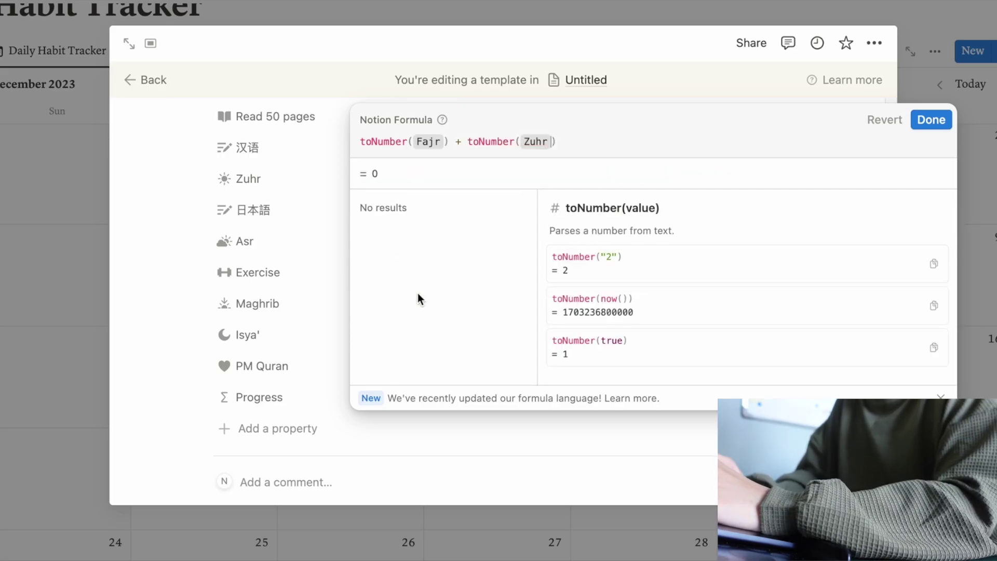
{"action": "key", "text": "Right"}
{"action": "type", "text": "+to"}
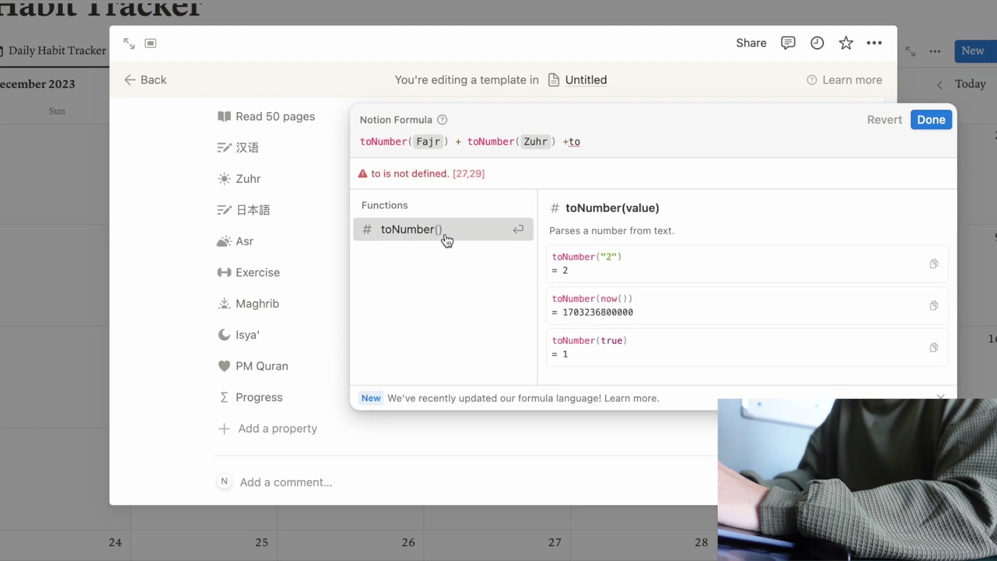
{"action": "left_click", "coordinate": [446, 238]}
{"action": "type", "text": "Asr"}
{"action": "key", "text": "Right"}
{"action": "type", "text": "+"}
- Add toNumber terms for Maghrib, Isya', AM Quran and PM Quran to the sum
{"action": "scroll", "coordinate": [430, 343], "scroll_direction": "down", "scroll_amount": 1}
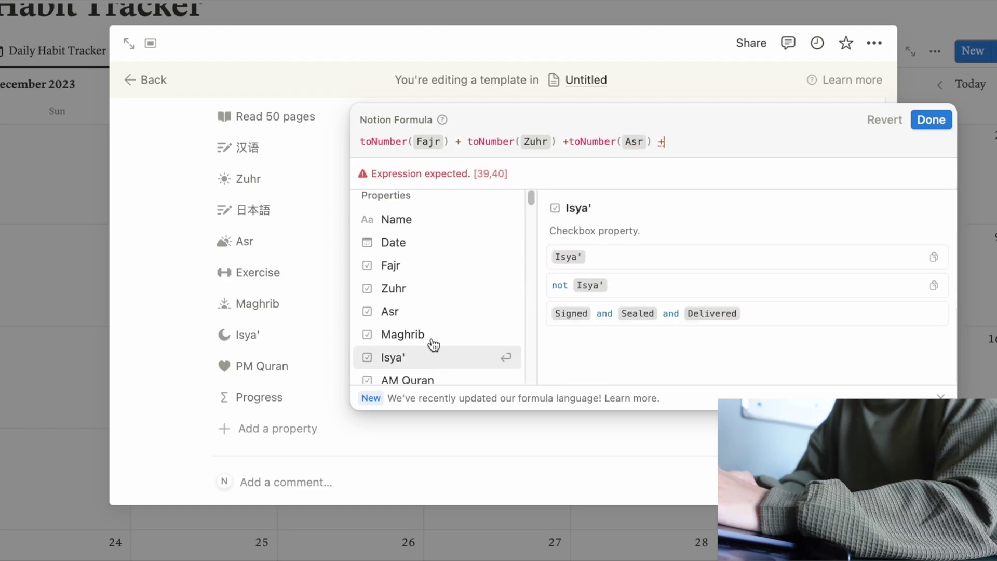
{"action": "left_click", "coordinate": [431, 336]}
{"action": "key", "text": "BackSpace"}
{"action": "type", "text": "toNumb"}
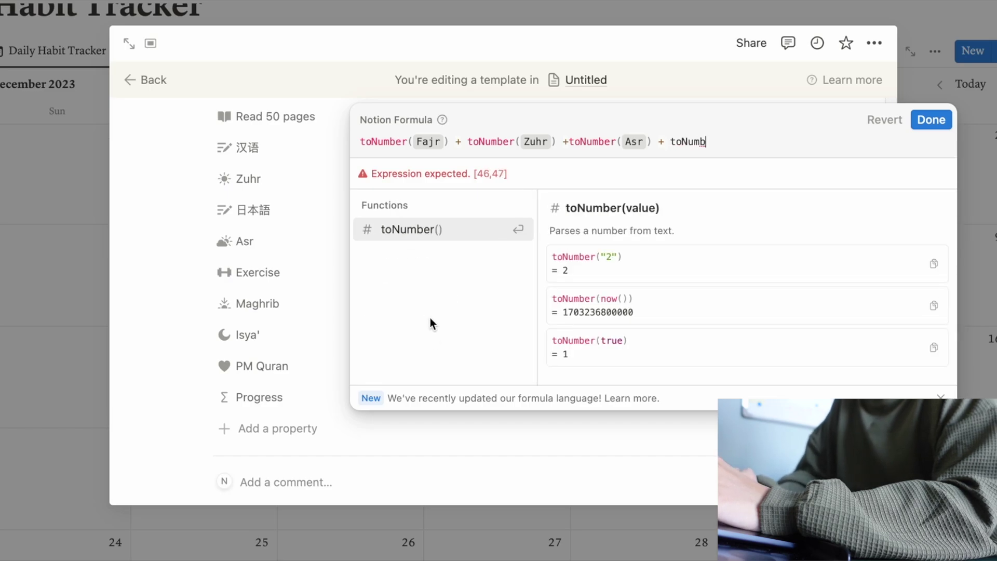
{"action": "key", "text": "Return"}
{"action": "left_click", "coordinate": [411, 341]}
{"action": "key", "text": "Right"}
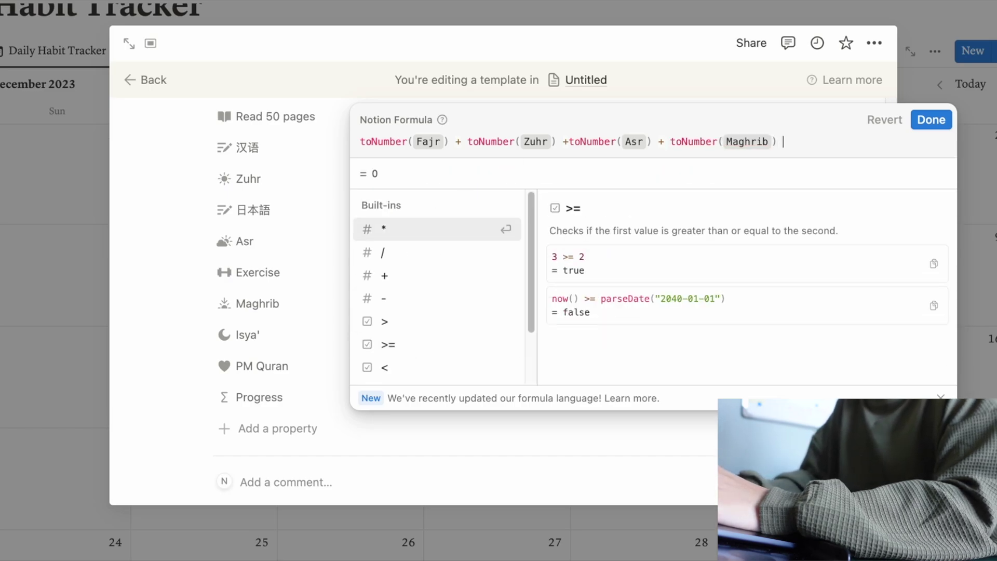
{"action": "type", "text": "+ to"}
{"action": "left_click", "coordinate": [428, 239]}
{"action": "scroll", "coordinate": [427, 324], "scroll_direction": "down", "scroll_amount": 1}
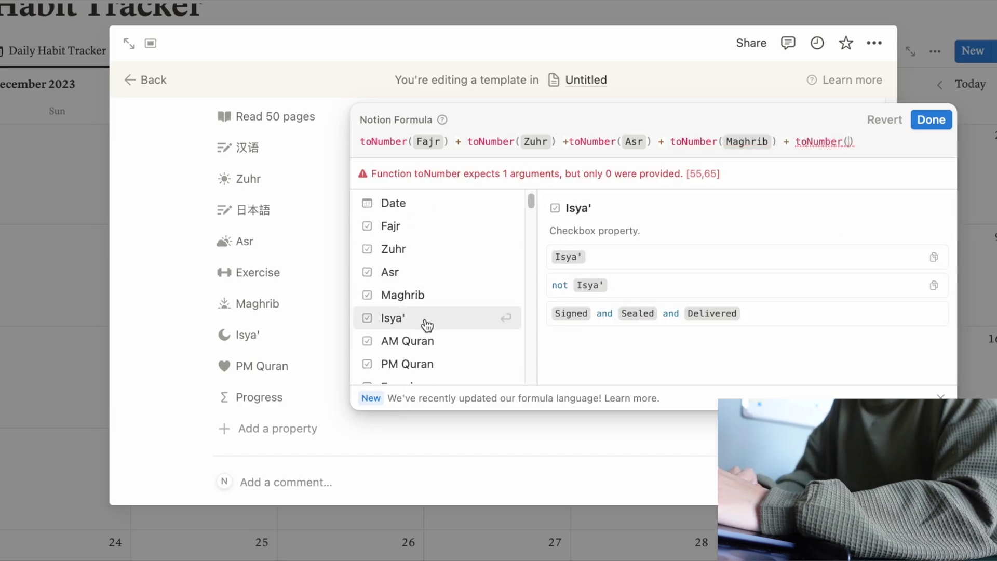
{"action": "left_click", "coordinate": [427, 318]}
{"action": "key", "text": "Right"}
{"action": "type", "text": "+ to"}
{"action": "left_click", "coordinate": [413, 227]}
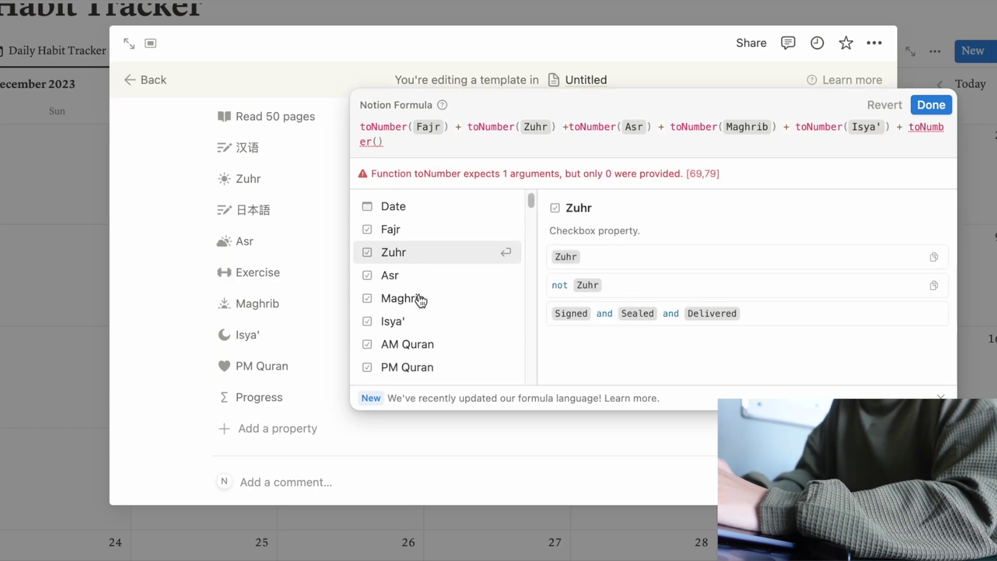
{"action": "scroll", "coordinate": [421, 301], "scroll_direction": "down", "scroll_amount": 1}
{"action": "left_click", "coordinate": [420, 317]}
{"action": "key", "text": "Right"}
{"action": "type", "text": "+ to"}
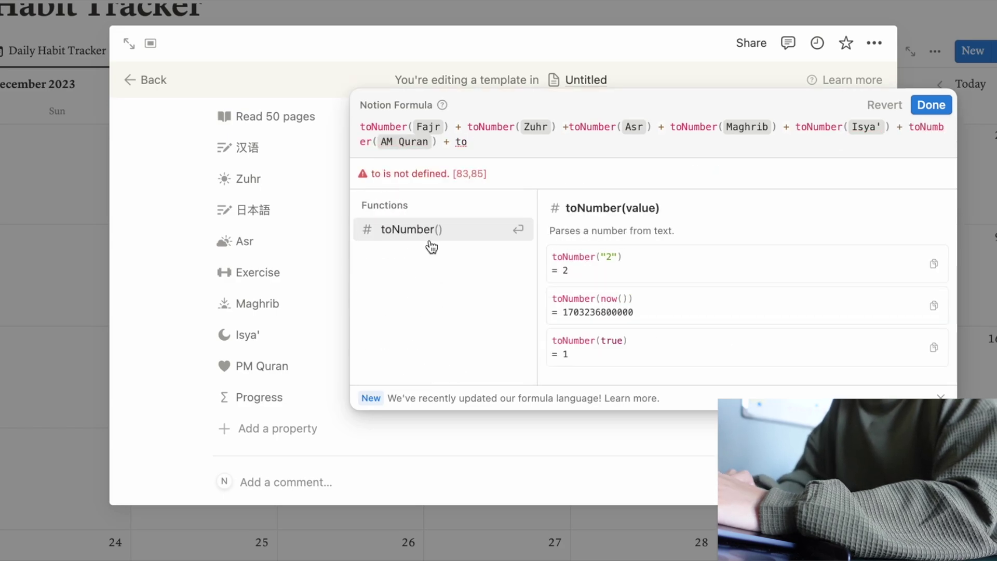
{"action": "left_click", "coordinate": [431, 242]}
{"action": "scroll", "coordinate": [442, 270], "scroll_direction": "down", "scroll_amount": 2}
{"action": "left_click", "coordinate": [446, 297]}
{"action": "key", "text": "Right"}
{"action": "type", "text": "+ "}
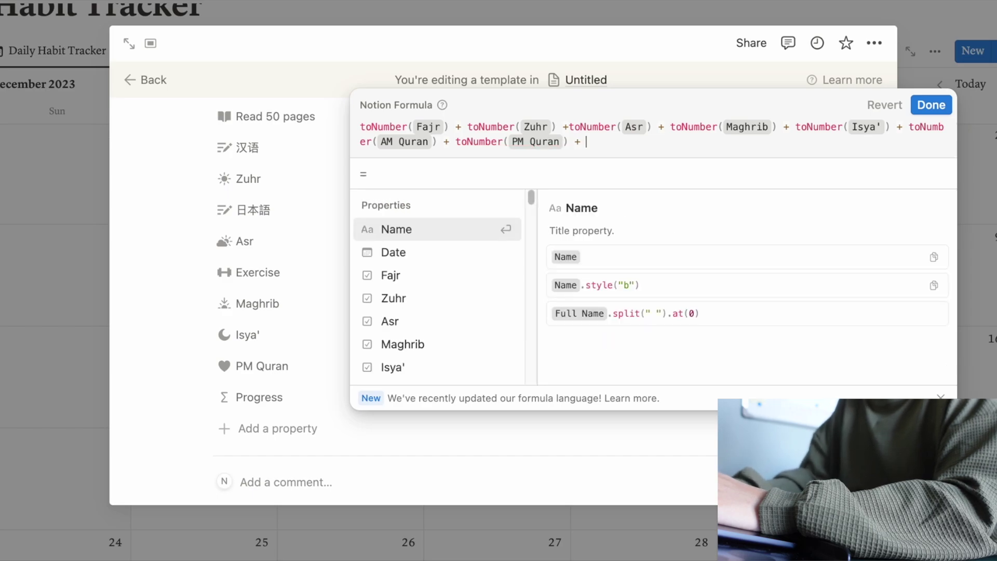
{"action": "type", "text": "to"}
- Add Exercise, Read 50 pages and the language habits, wrap the sum in parentheses, divide by 11, and save
{"action": "left_click", "coordinate": [445, 238]}
{"action": "scroll", "coordinate": [448, 302], "scroll_direction": "down", "scroll_amount": 3}
{"action": "left_click", "coordinate": [438, 327]}
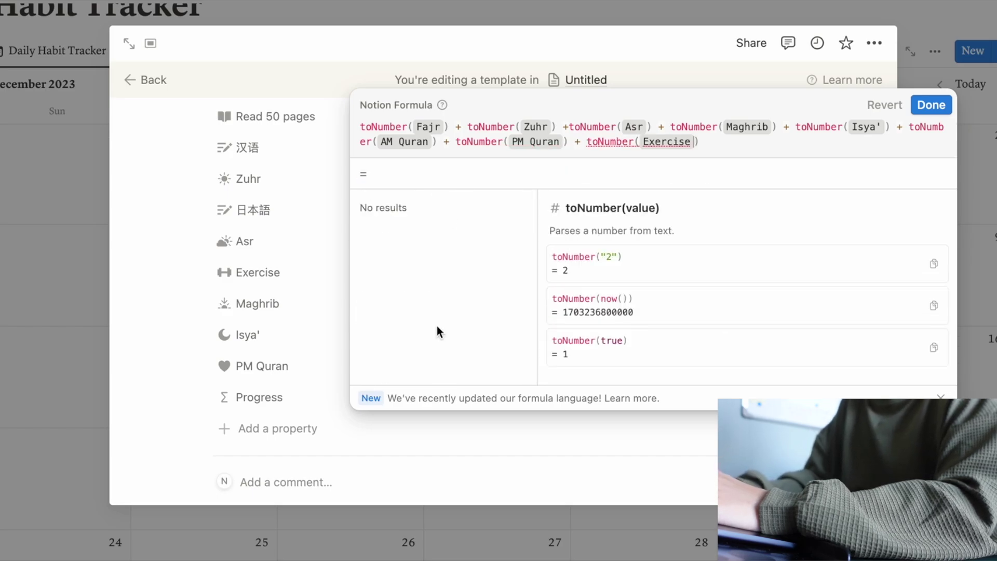
{"action": "key", "text": "Right"}
{"action": "type", "text": "+ to"}
{"action": "left_click", "coordinate": [409, 231]}
{"action": "scroll", "coordinate": [438, 312], "scroll_direction": "down", "scroll_amount": 3}
{"action": "left_click", "coordinate": [438, 291]}
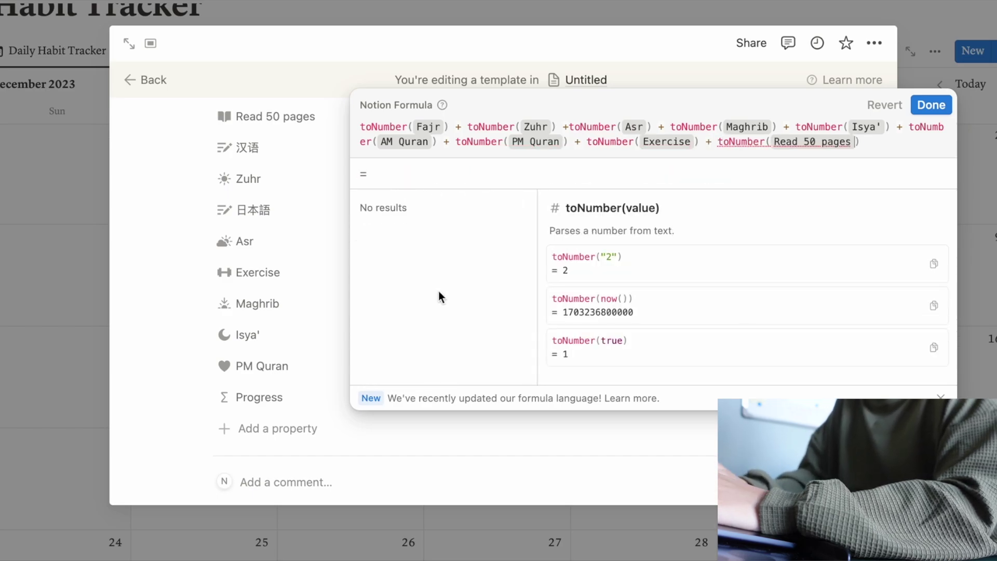
{"action": "key", "text": "Right"}
{"action": "type", "text": "+ to"}
{"action": "left_click", "coordinate": [435, 249]}
{"action": "scroll", "coordinate": [427, 327], "scroll_direction": "down", "scroll_amount": 3}
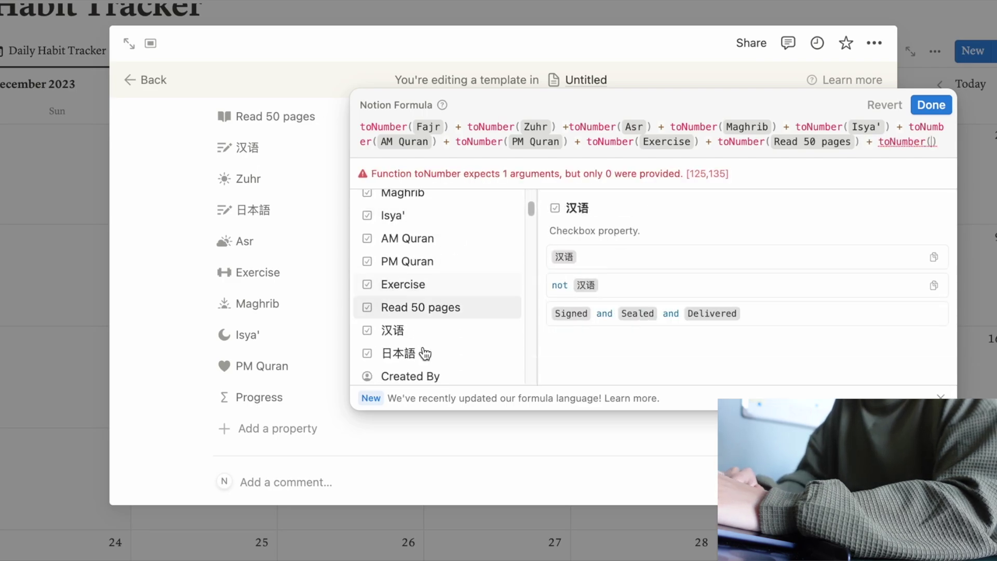
{"action": "left_click", "coordinate": [425, 353]}
{"action": "type", "text": ") / 11"}
{"action": "key", "text": "super+Up"}
{"action": "type", "text": "("}
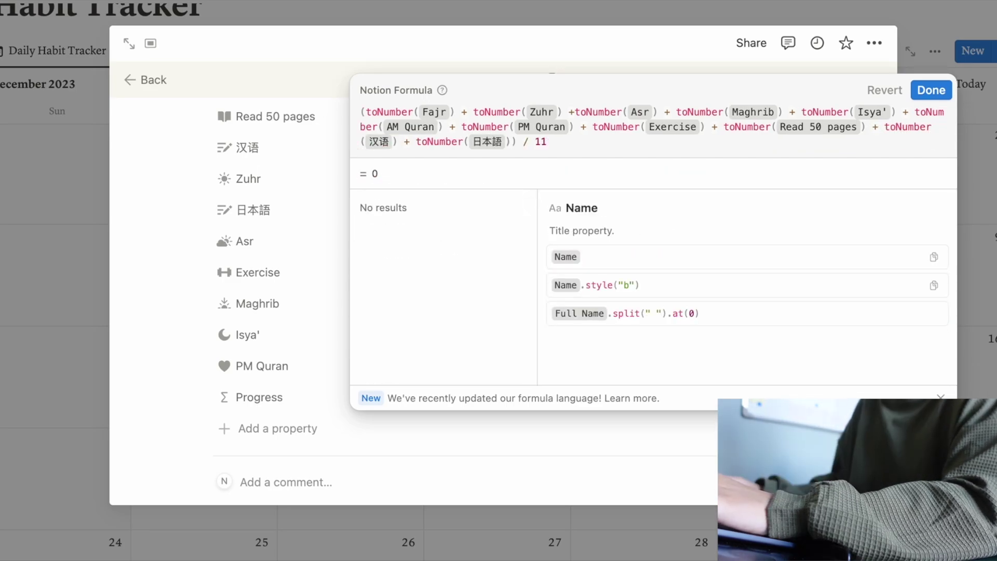
{"action": "left_click", "coordinate": [928, 91]}
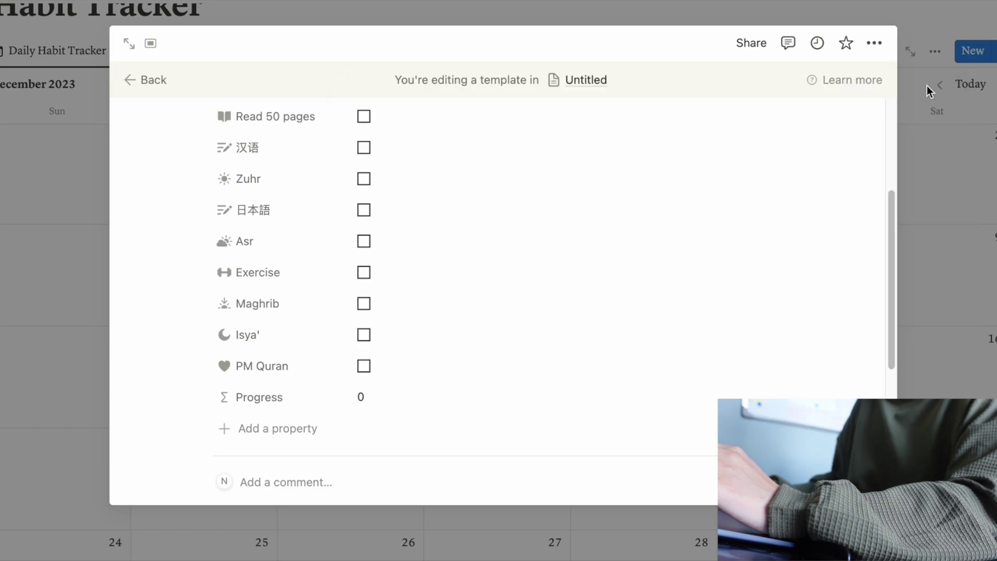
- Display the Progress property as a bar with Percent number format
{"action": "left_click", "coordinate": [285, 401]}
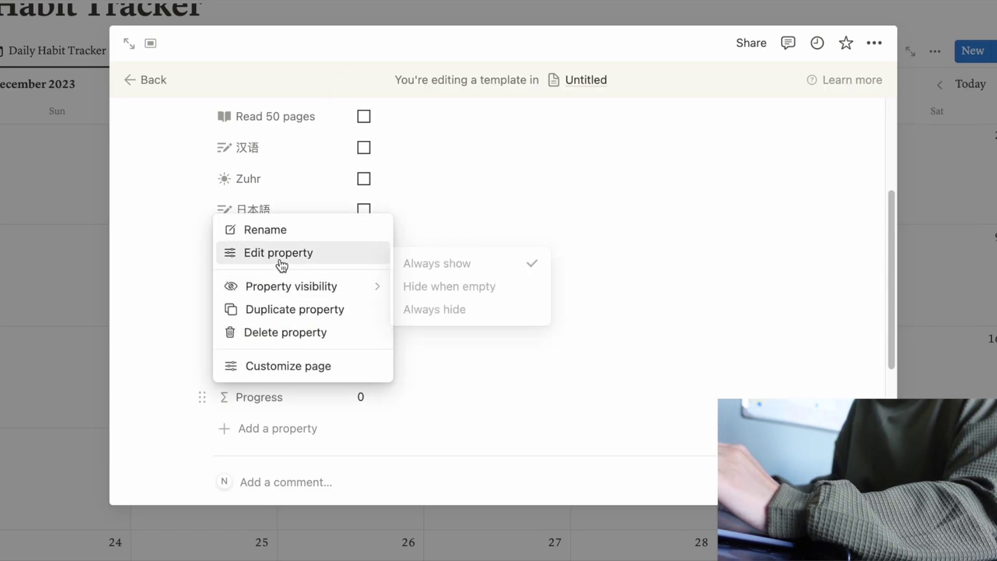
{"action": "left_click", "coordinate": [250, 263]}
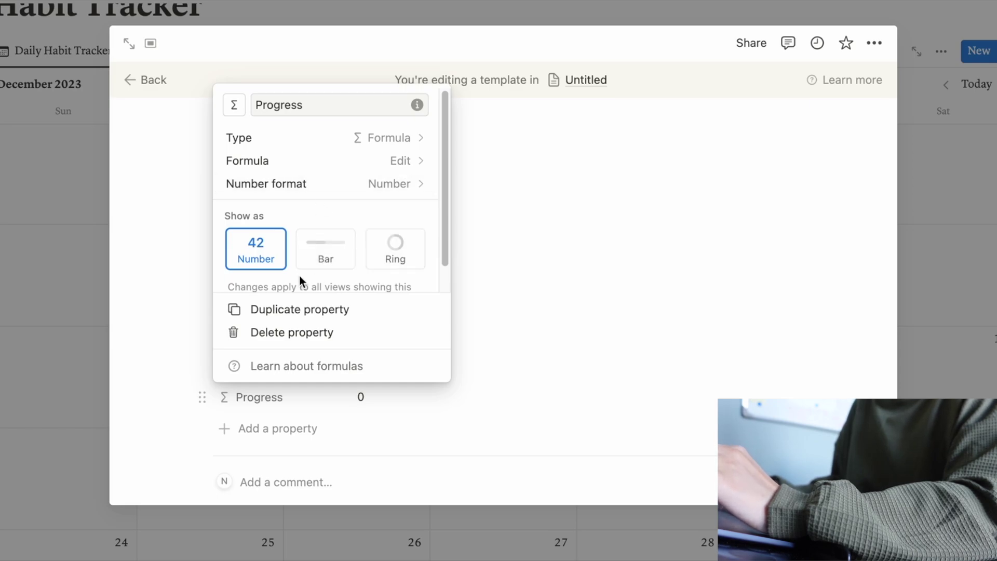
{"action": "left_click", "coordinate": [332, 263]}
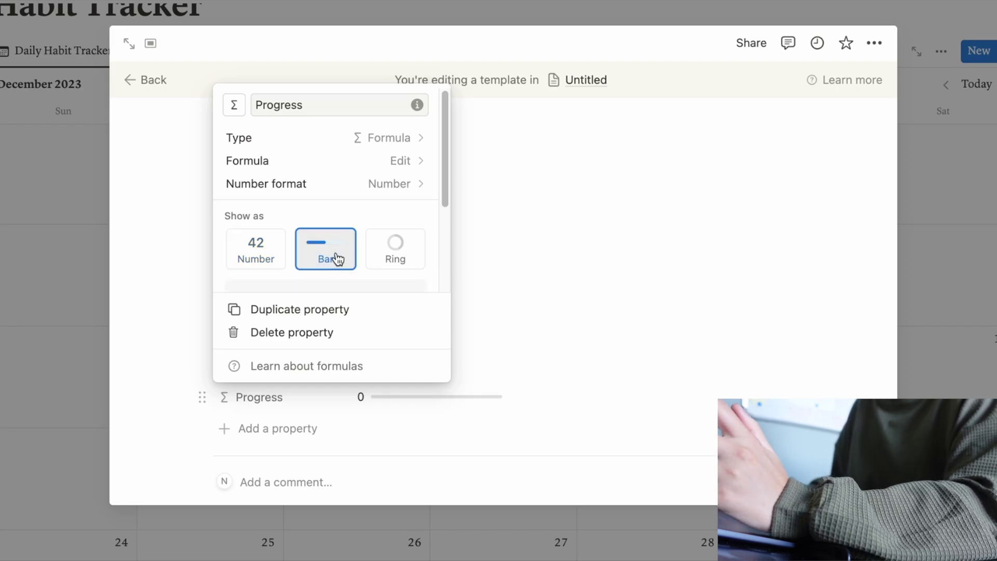
{"action": "left_click", "coordinate": [401, 195]}
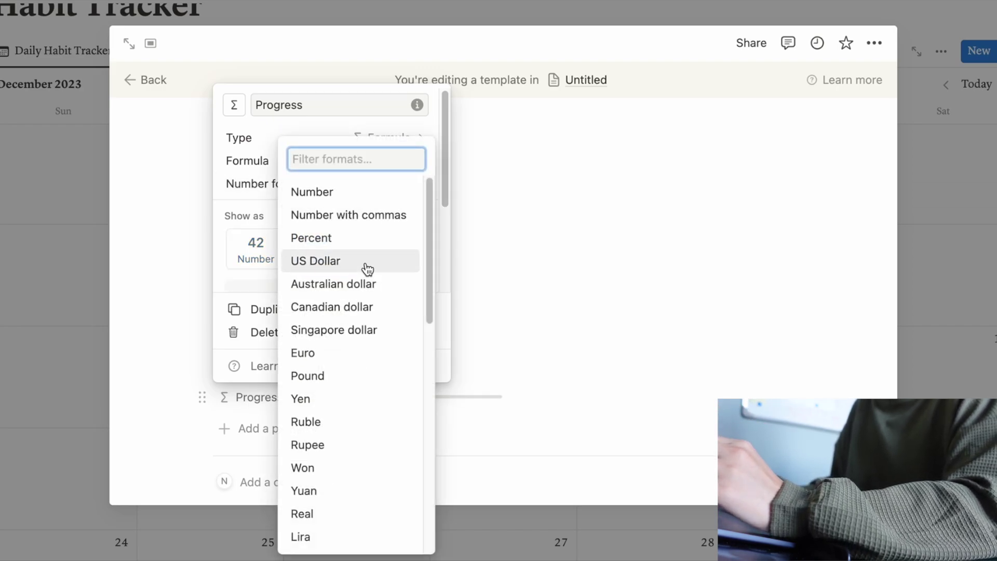
{"action": "left_click", "coordinate": [348, 243]}
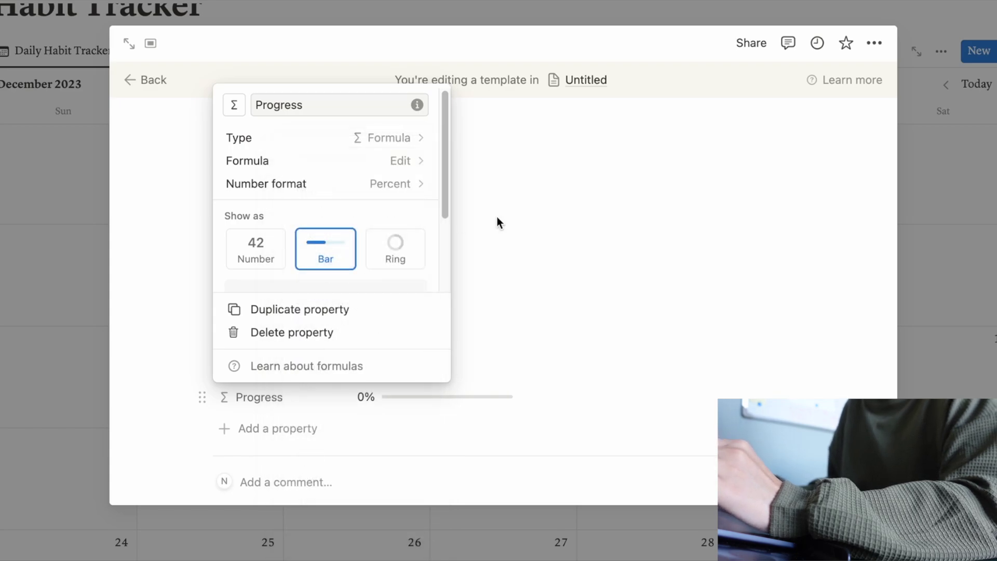
{"action": "left_click", "coordinate": [623, 218]}
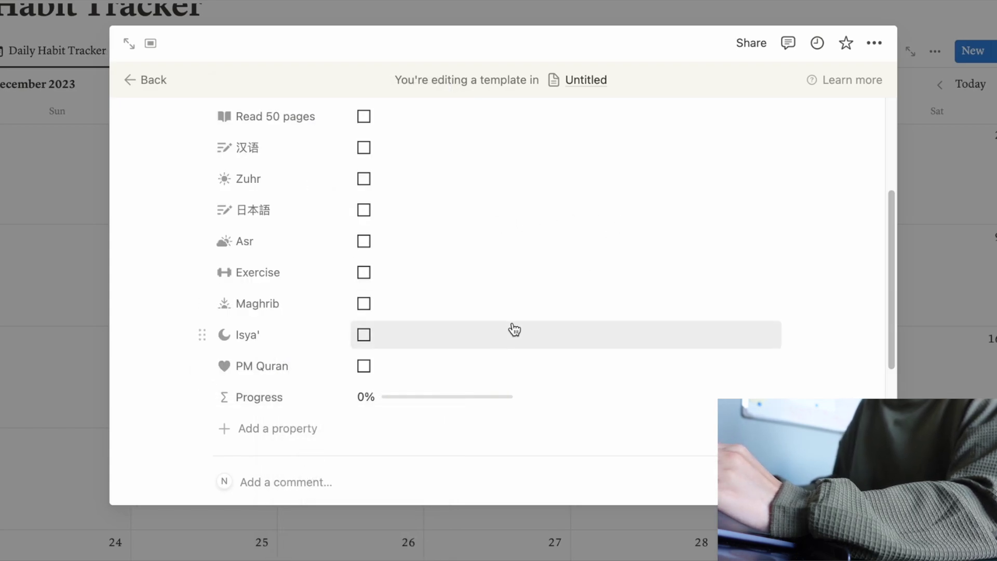
- Tick and untick Isya' to test the progress bar, leaving it at 0%
{"action": "left_click", "coordinate": [363, 335]}
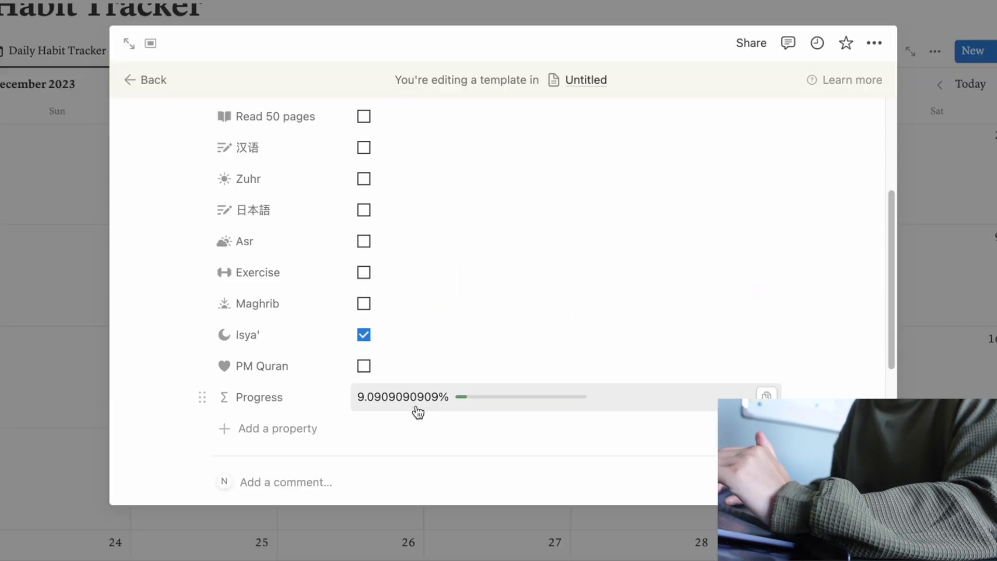
{"action": "left_click", "coordinate": [363, 334]}
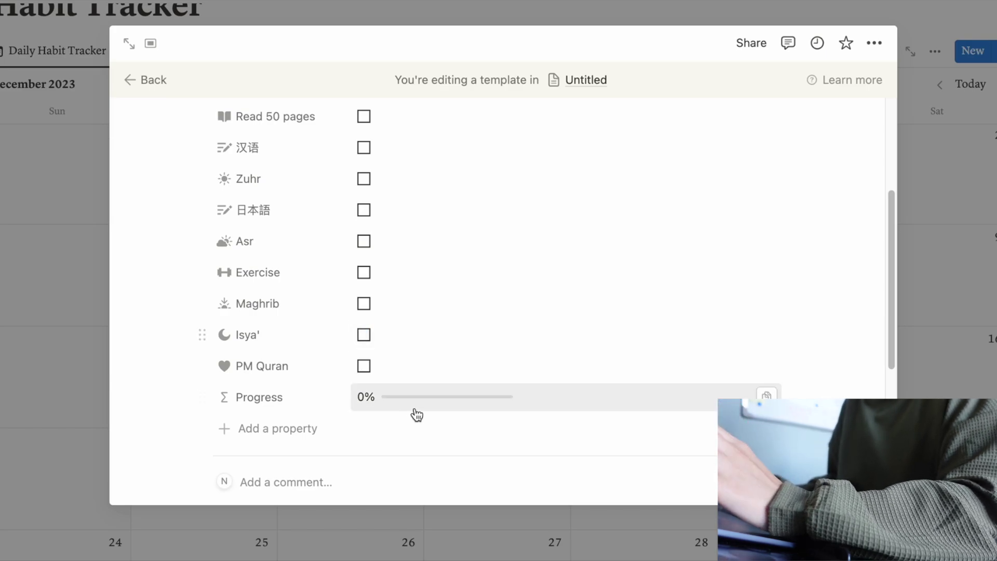
{"action": "left_click", "coordinate": [289, 400]}
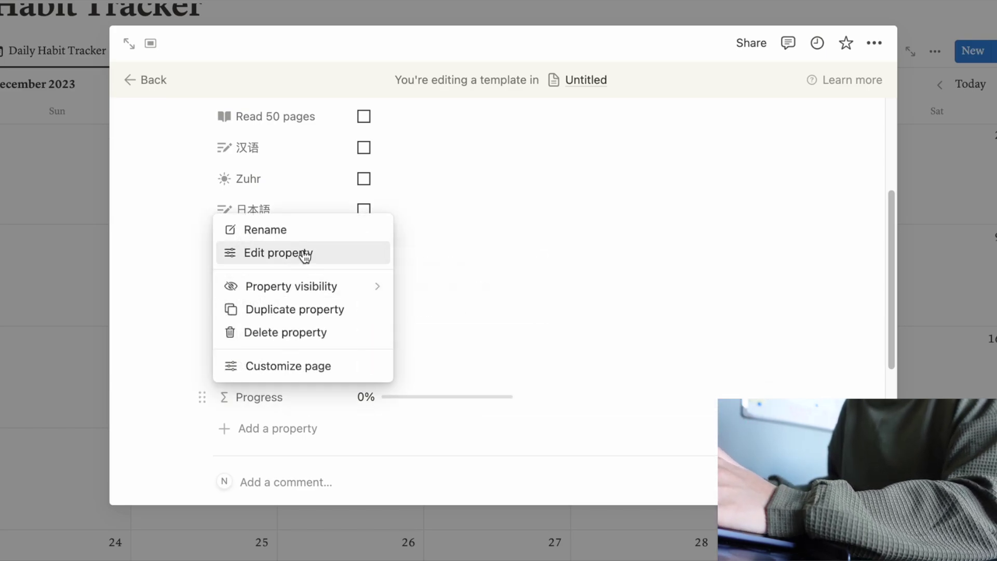
- Wrap the Progress formula in round() so the percentage shows one decimal place
{"action": "left_click", "coordinate": [437, 398]}
{"action": "type", "text": "* "}
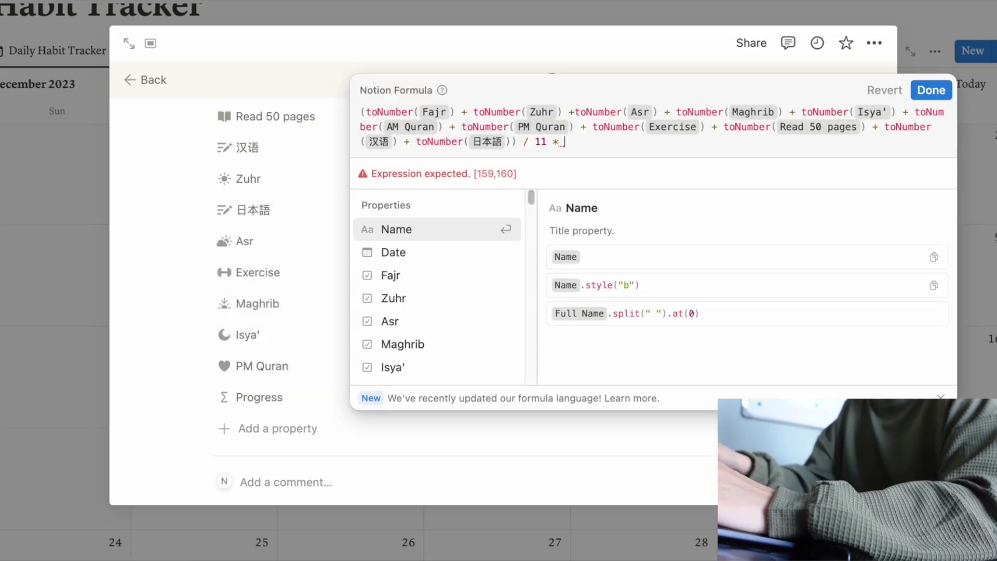
{"action": "type", "text": "1000"}
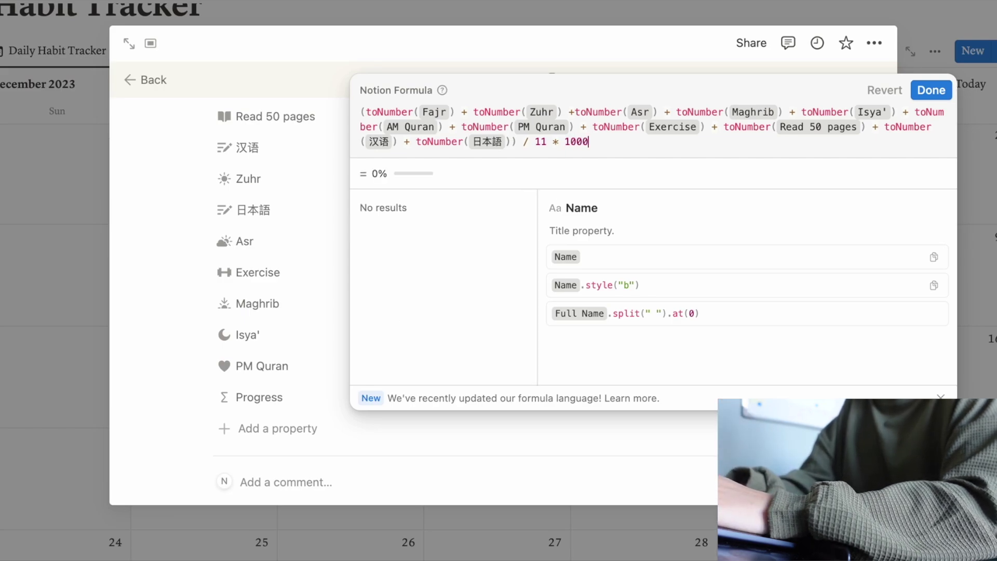
{"action": "left_click", "coordinate": [362, 117]}
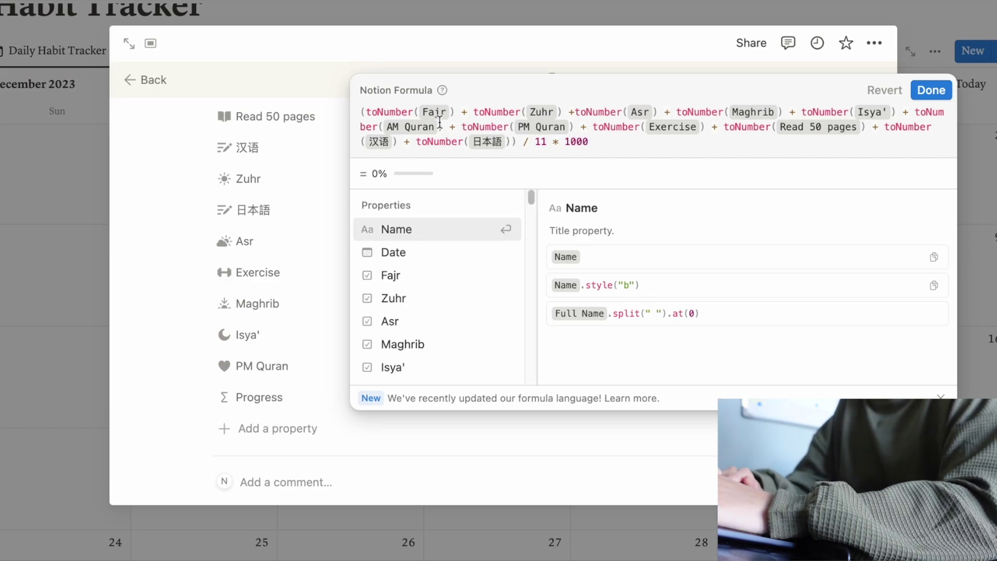
{"action": "type", "text": "(汉语)"}
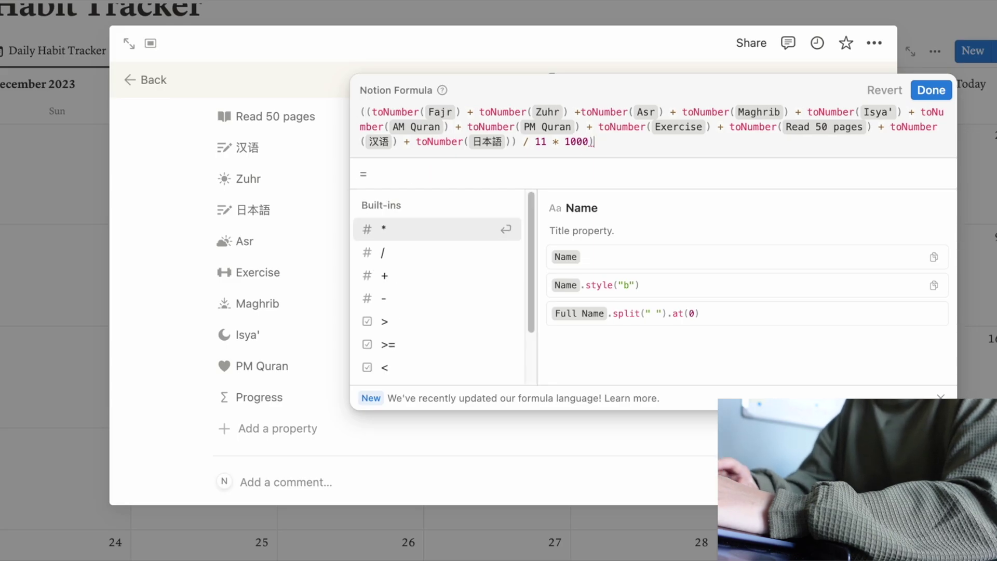
{"action": "left_click", "coordinate": [362, 112]}
{"action": "type", "text": "round"}
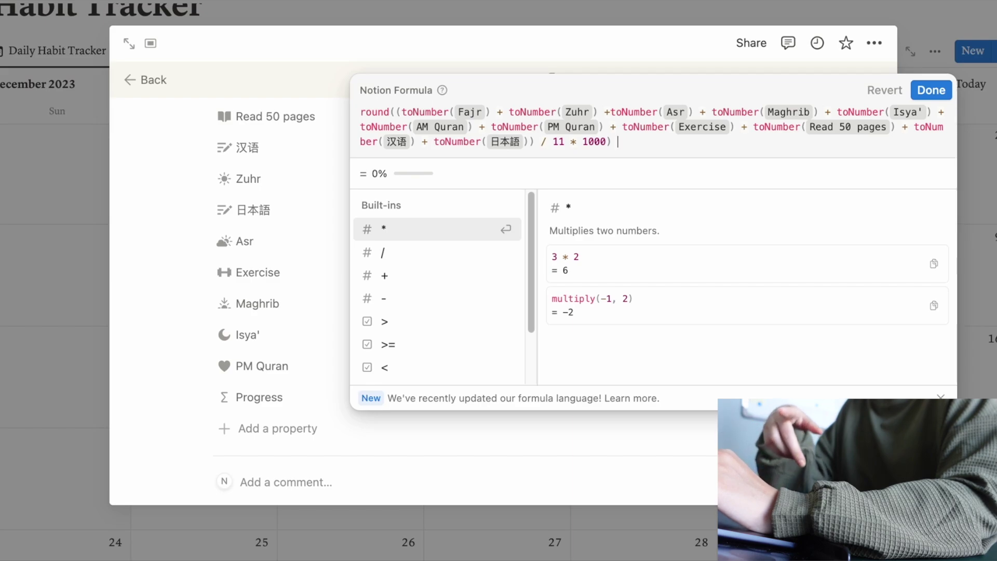
{"action": "type", "text": "/ 1000"}
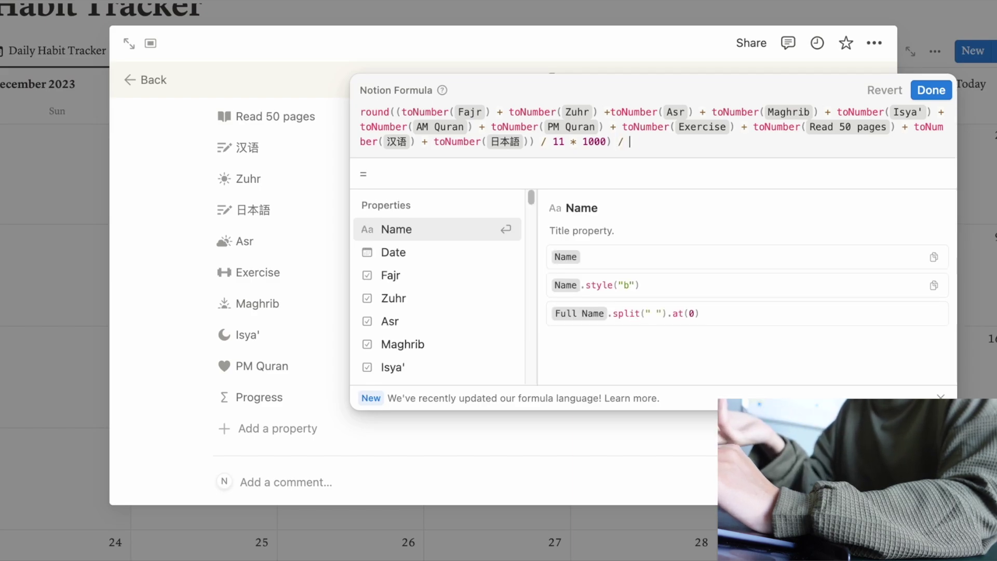
{"action": "left_click", "coordinate": [932, 90]}
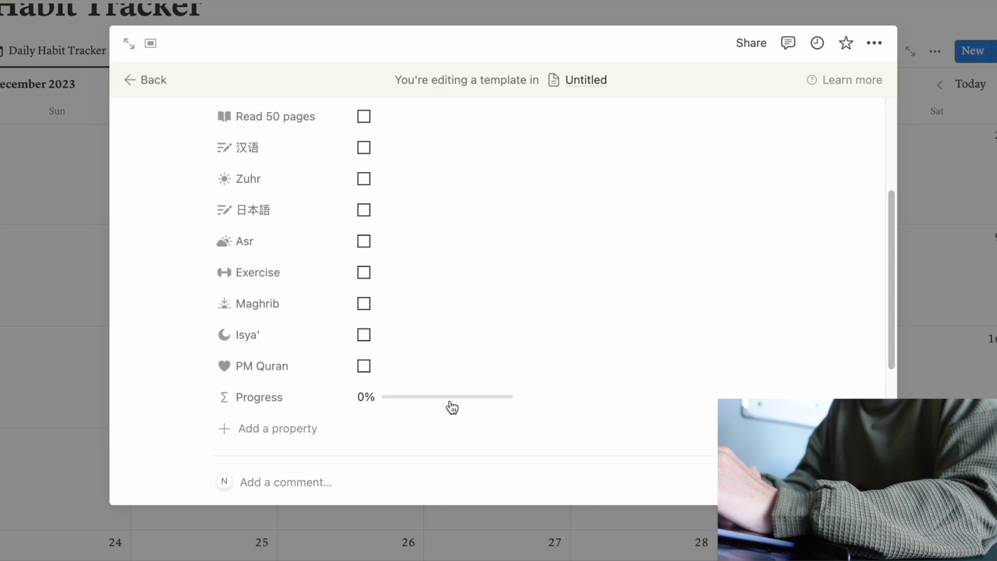
- Test the rounding by toggling PM Quran, then ticking Exercise and Maghrib
{"action": "left_click", "coordinate": [364, 367]}
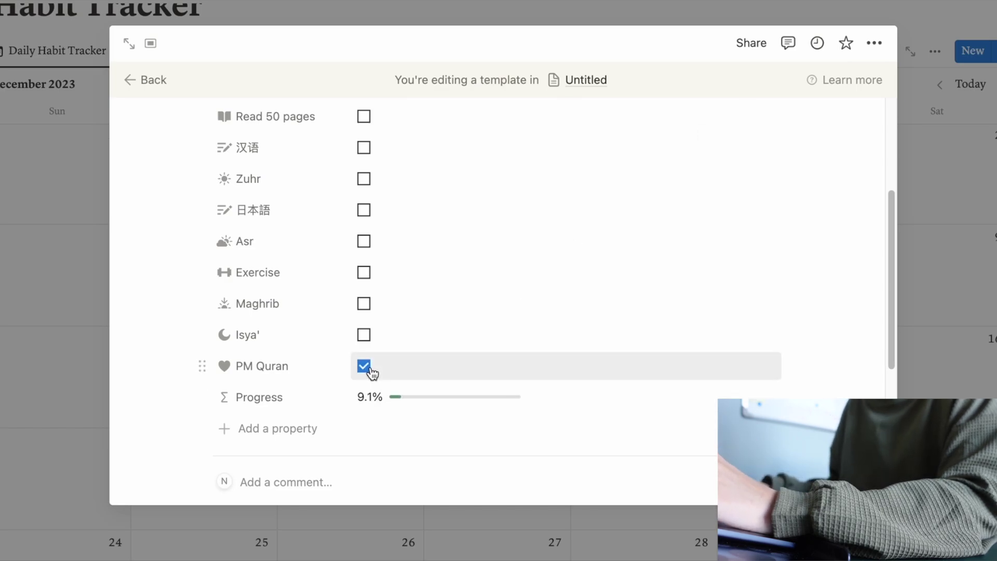
{"action": "left_click", "coordinate": [364, 367]}
{"action": "left_click", "coordinate": [364, 273]}
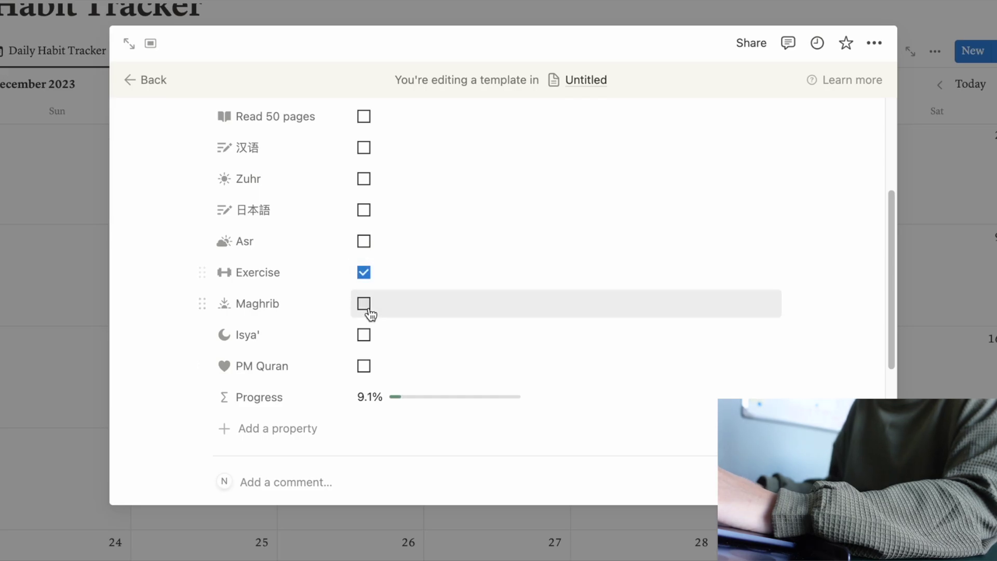
{"action": "left_click", "coordinate": [364, 304]}
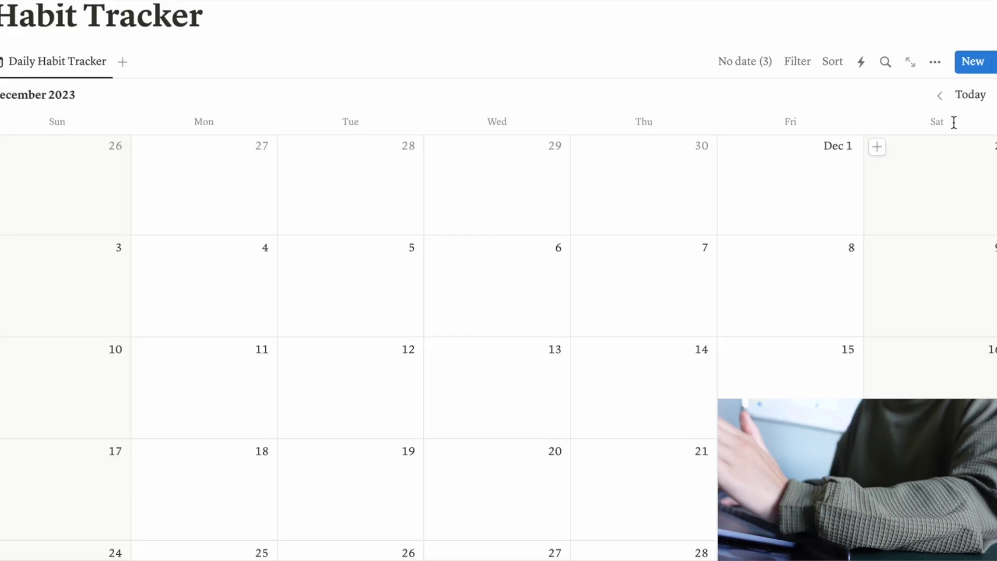
- Change the Daily Habit Tracker calendar layout from Month to Week
{"action": "left_click", "coordinate": [942, 67]}
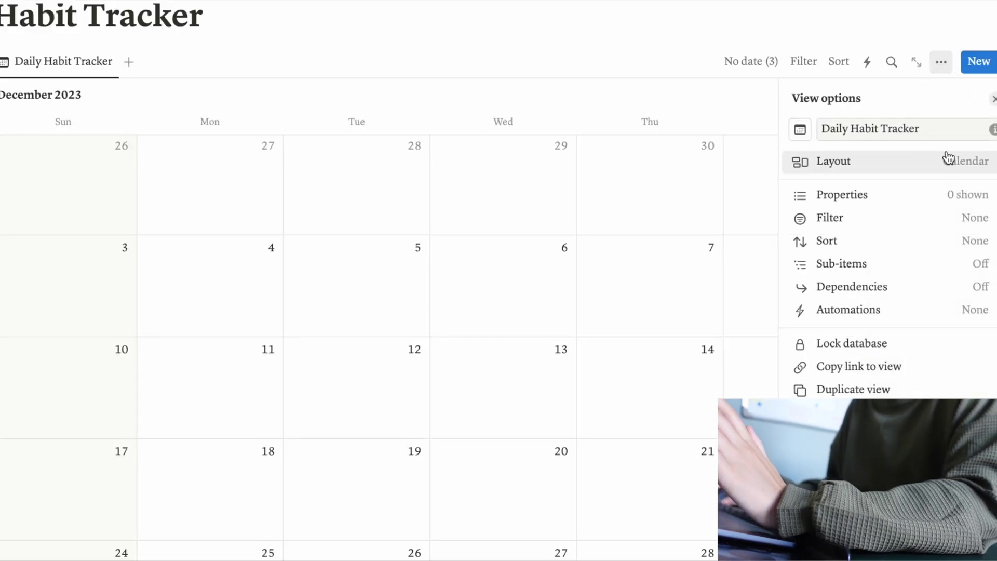
{"action": "left_click", "coordinate": [936, 65]}
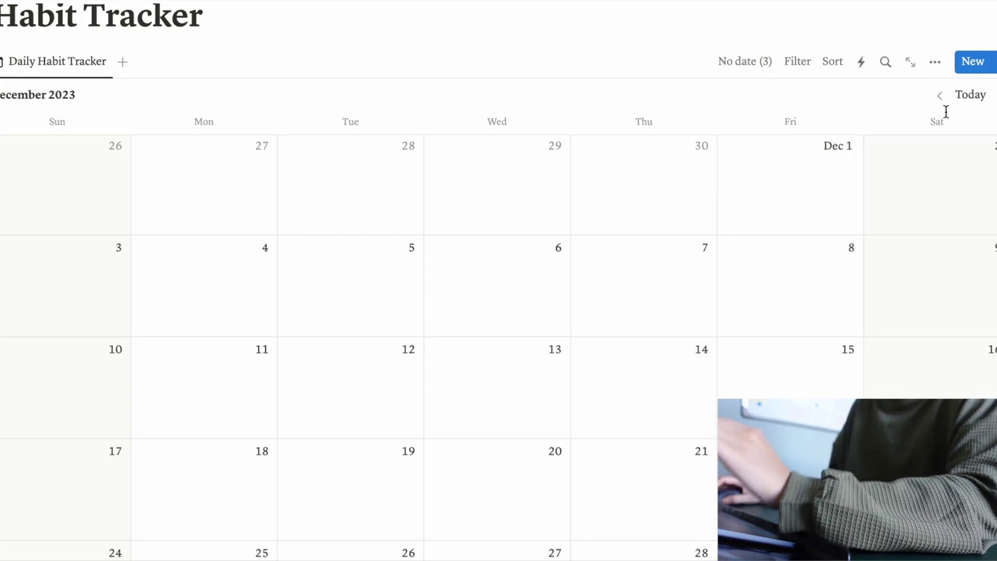
{"action": "left_click", "coordinate": [935, 64]}
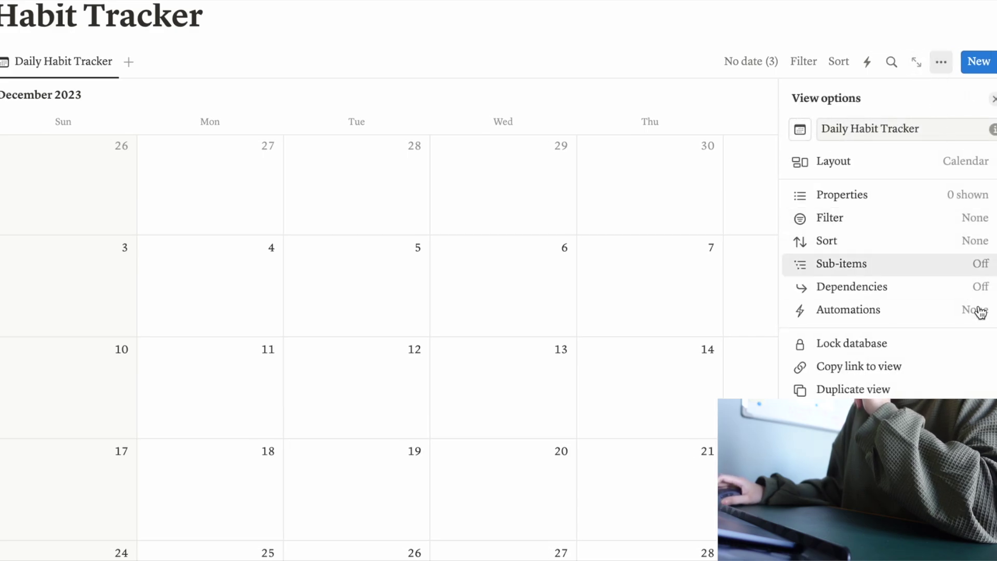
{"action": "left_click", "coordinate": [991, 161]}
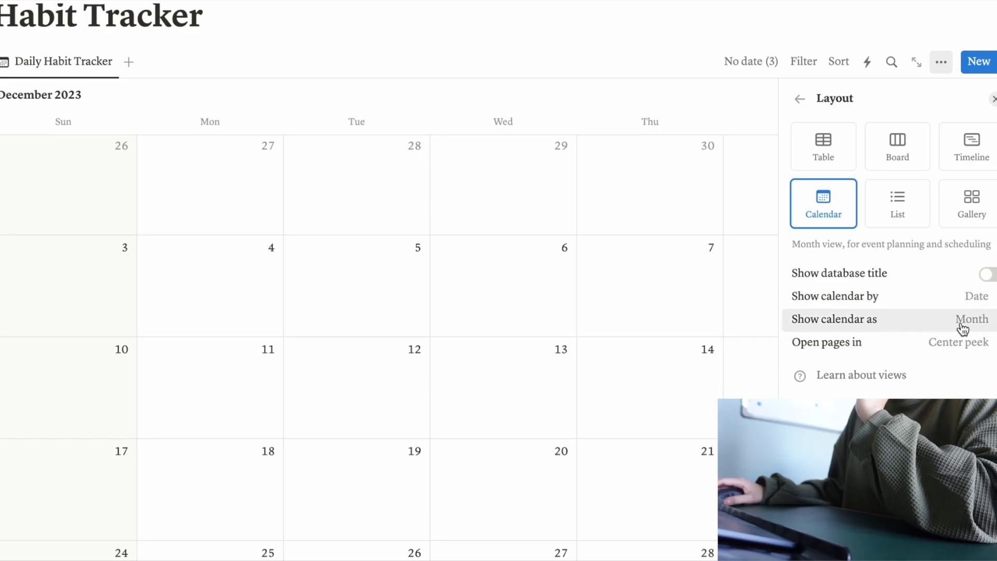
{"action": "left_click", "coordinate": [982, 332]}
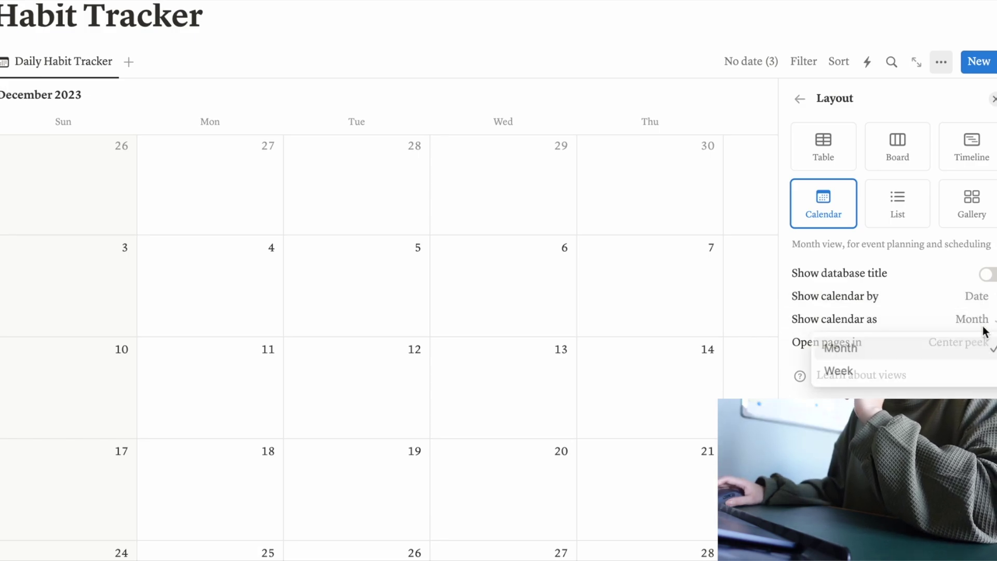
{"action": "left_click", "coordinate": [942, 381]}
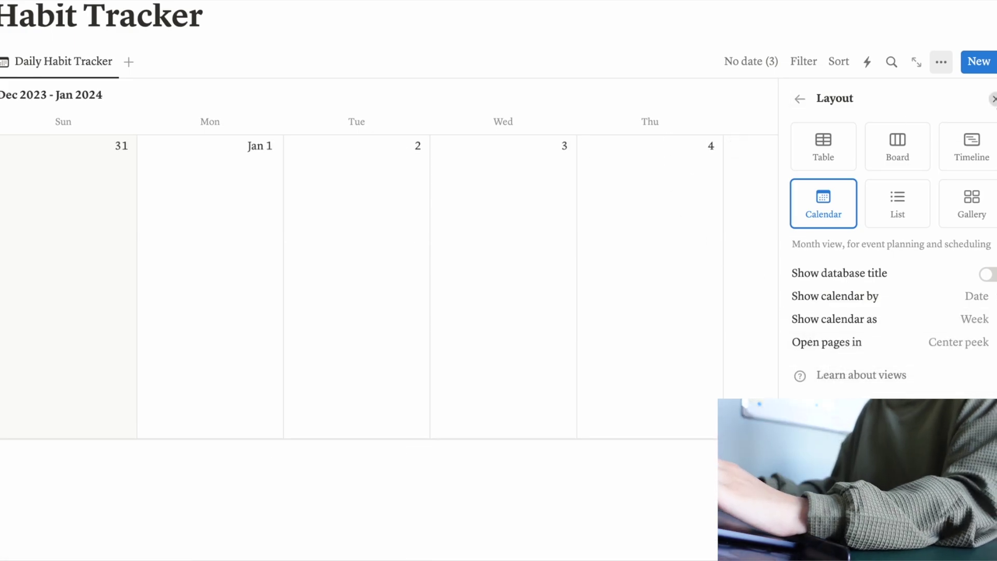
{"action": "key", "text": "Escape"}
- Return to the current week and add a Non-negotiables entry on Friday, December 22
{"action": "left_click", "coordinate": [940, 95]}
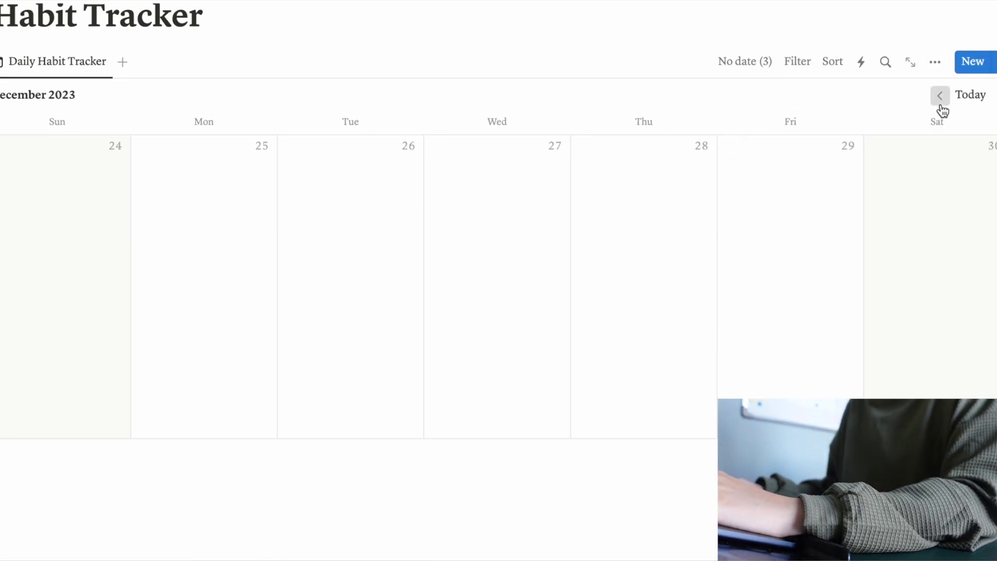
{"action": "left_click", "coordinate": [940, 95]}
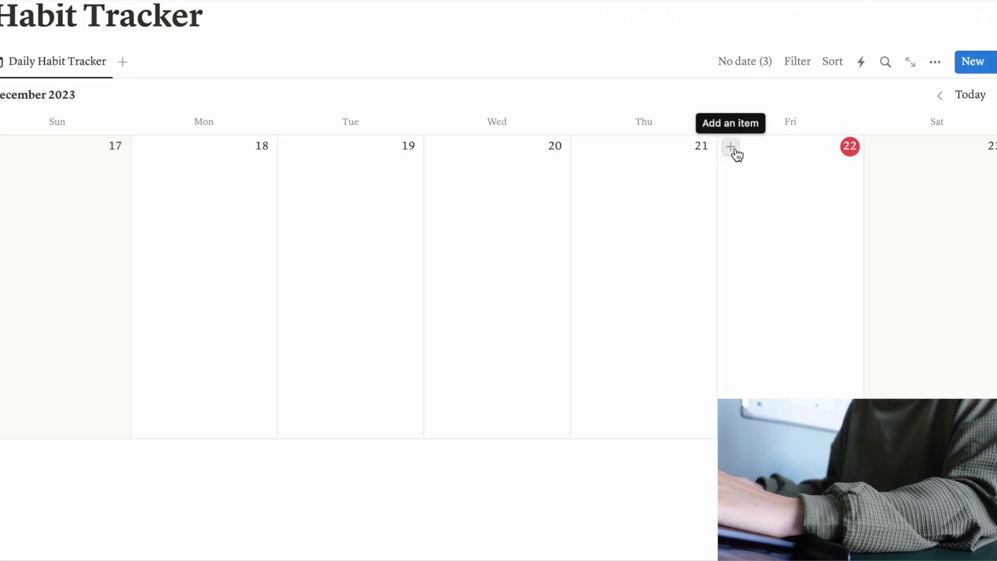
{"action": "left_click", "coordinate": [731, 148]}
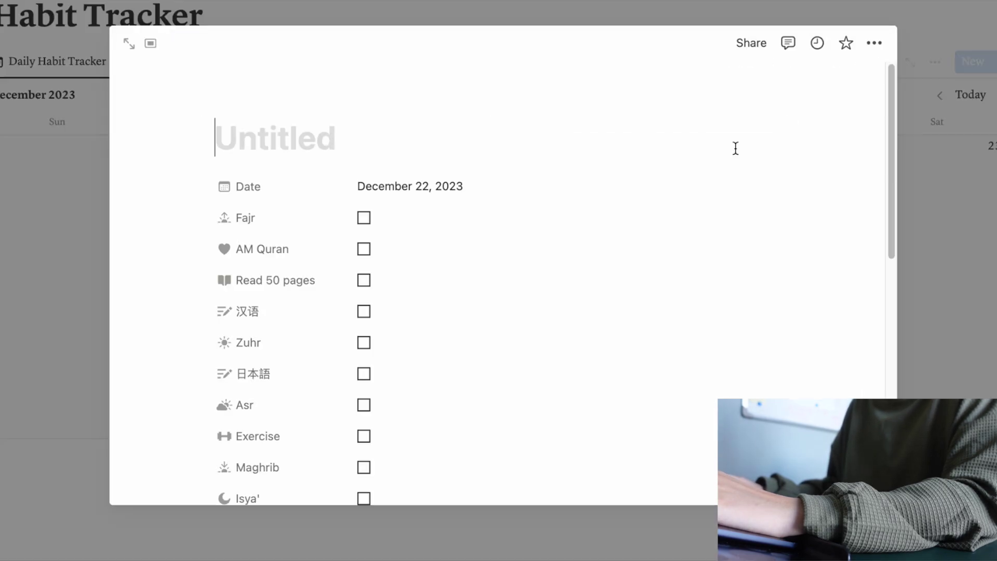
{"action": "scroll", "coordinate": [323, 169], "scroll_direction": "down", "scroll_amount": 7}
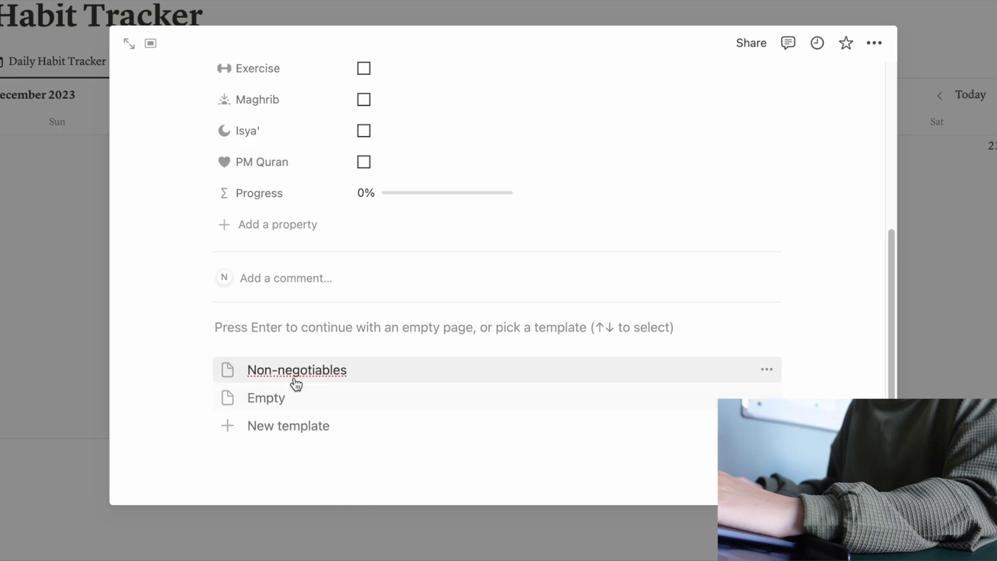
{"action": "left_click", "coordinate": [295, 381]}
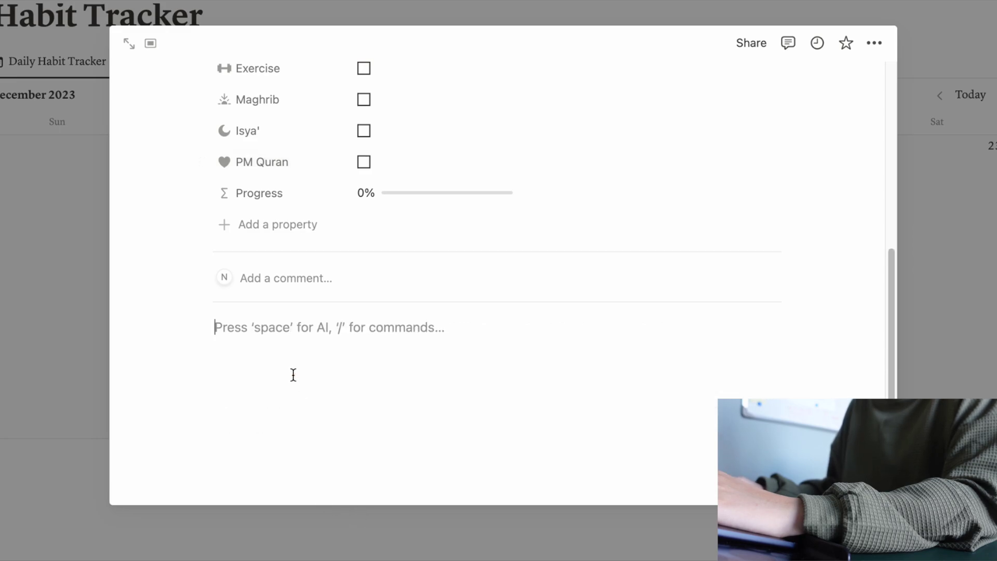
{"action": "scroll", "coordinate": [389, 369], "scroll_direction": "up", "scroll_amount": 4}
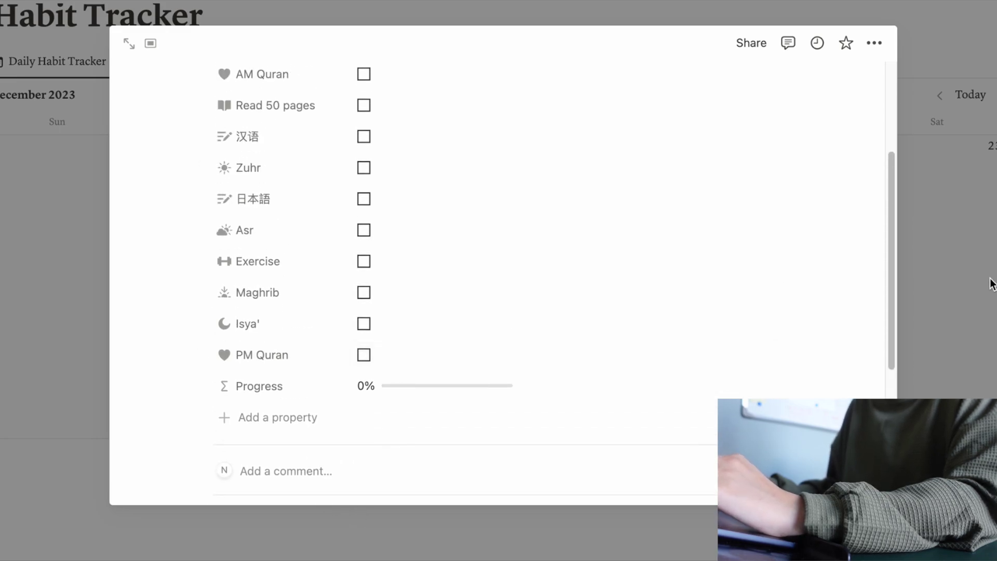
{"action": "left_click", "coordinate": [966, 275]}
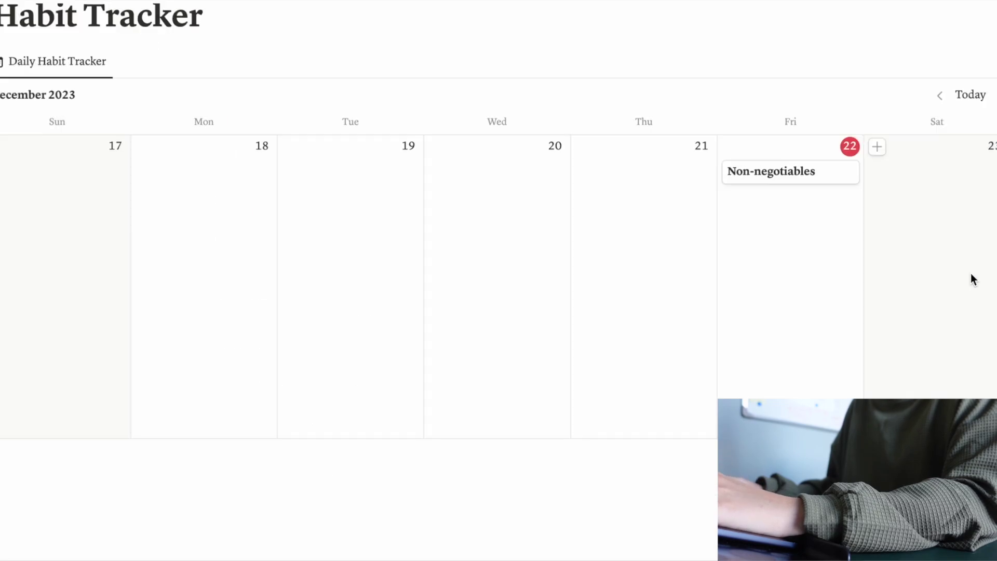
- Add a Non-negotiables entry on Saturday, December 23
{"action": "left_click", "coordinate": [875, 148]}
{"action": "scroll", "coordinate": [285, 256], "scroll_direction": "down", "scroll_amount": 10}
{"action": "left_click", "coordinate": [329, 284]}
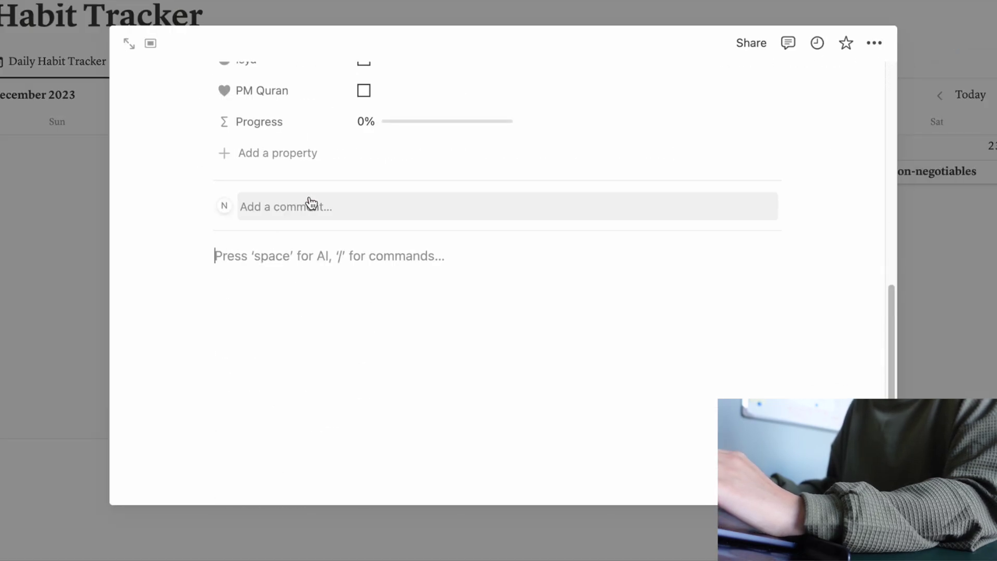
{"action": "key", "text": "Escape"}
{"action": "scroll", "coordinate": [878, 135], "scroll_direction": "up", "scroll_amount": 2}
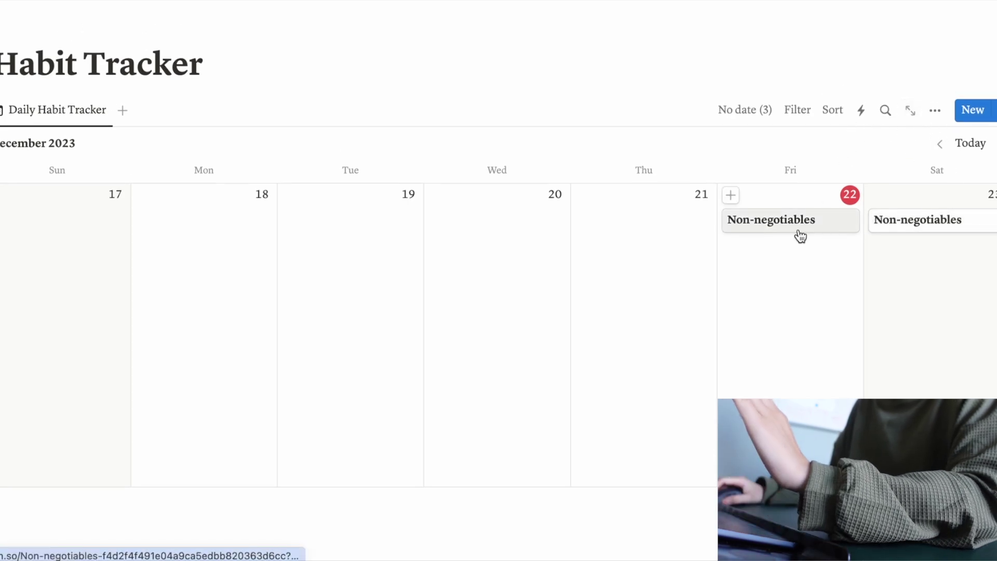
{"action": "left_click", "coordinate": [936, 114]}
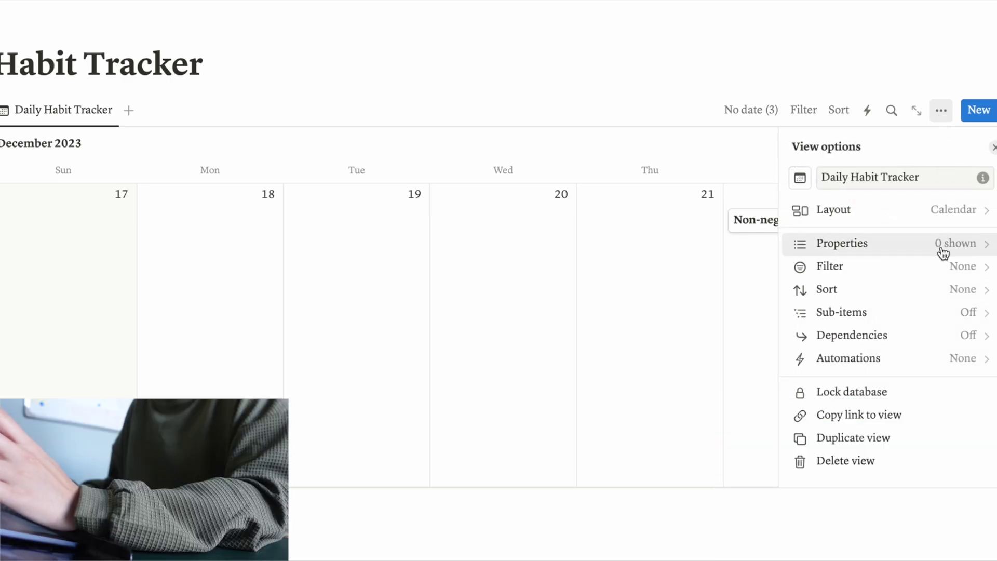
- Show all 13 properties on the calendar cards, including habit checkboxes, date and progress
{"action": "left_click", "coordinate": [944, 253]}
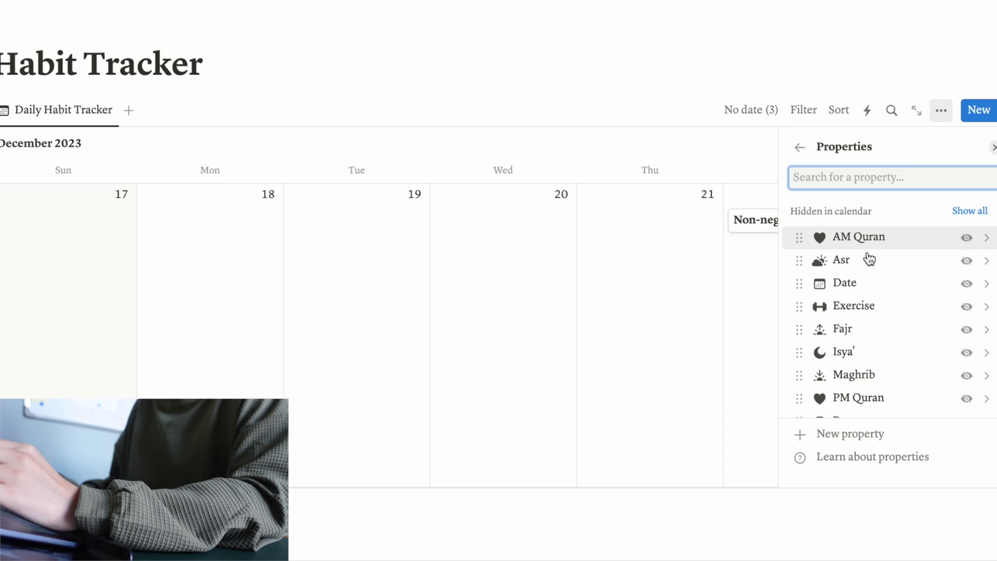
{"action": "scroll", "coordinate": [878, 280], "scroll_direction": "down", "scroll_amount": 3}
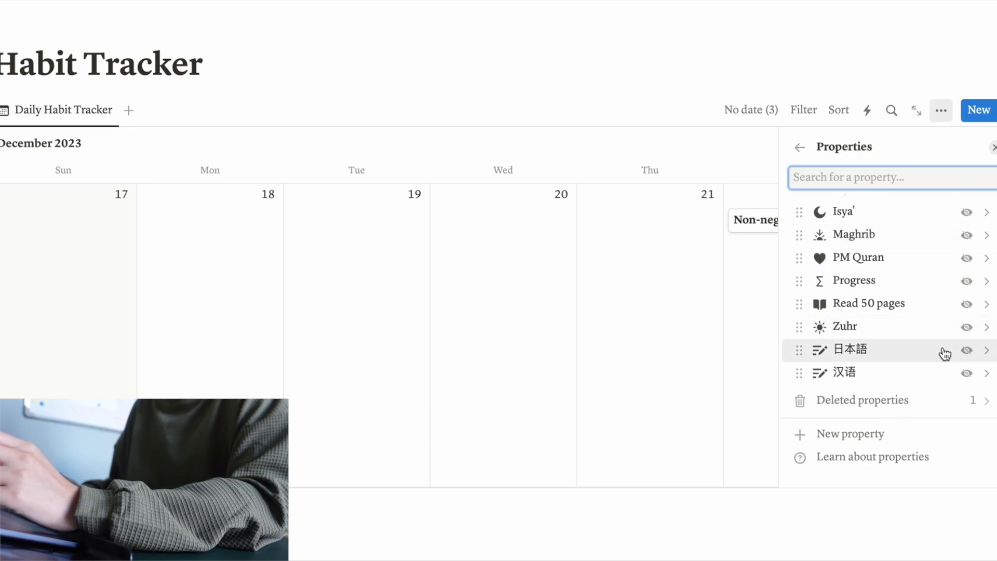
{"action": "scroll", "coordinate": [945, 354], "scroll_direction": "up", "scroll_amount": 3}
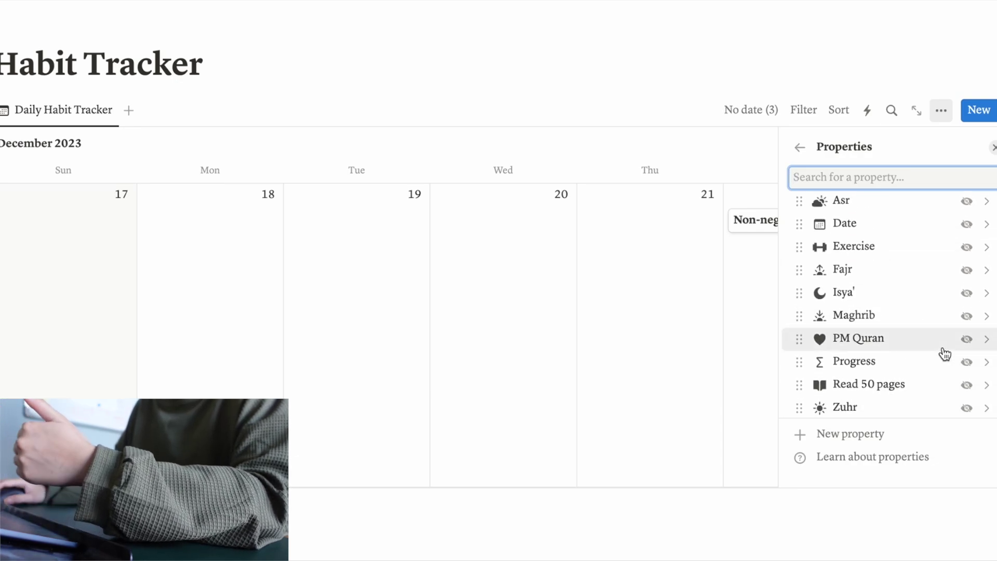
{"action": "scroll", "coordinate": [956, 351], "scroll_direction": "up", "scroll_amount": 2}
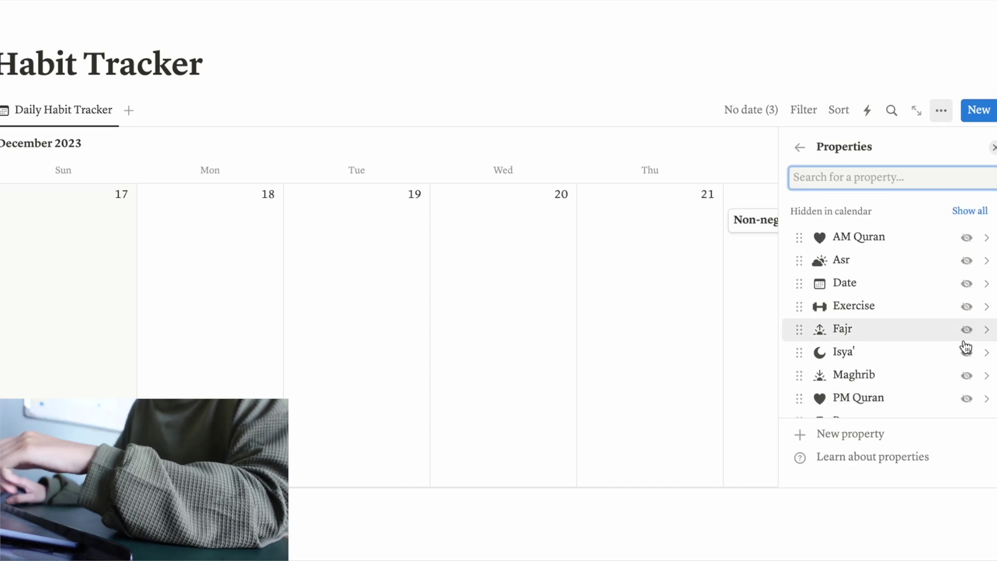
{"action": "left_click", "coordinate": [970, 211]}
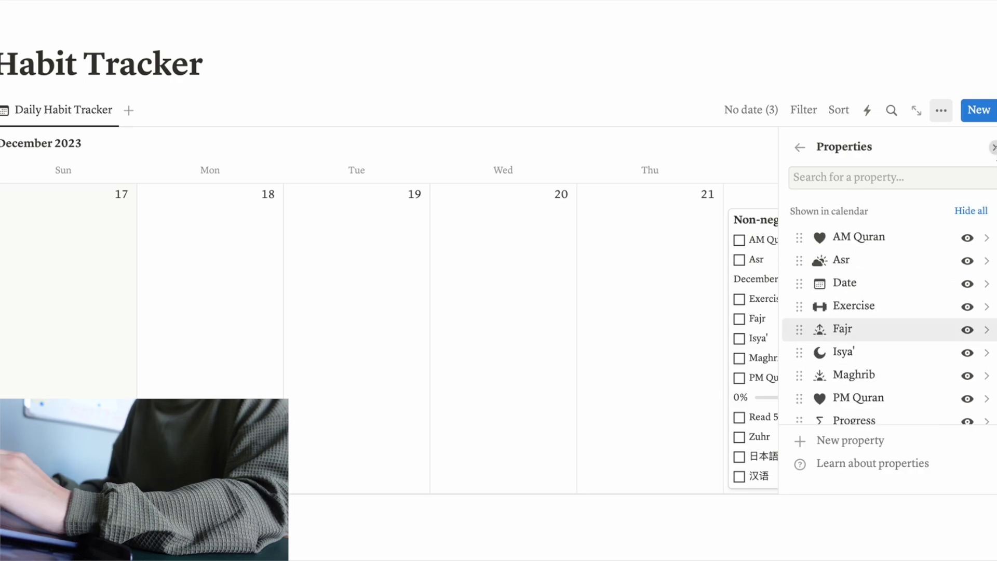
{"action": "key", "text": "Escape"}
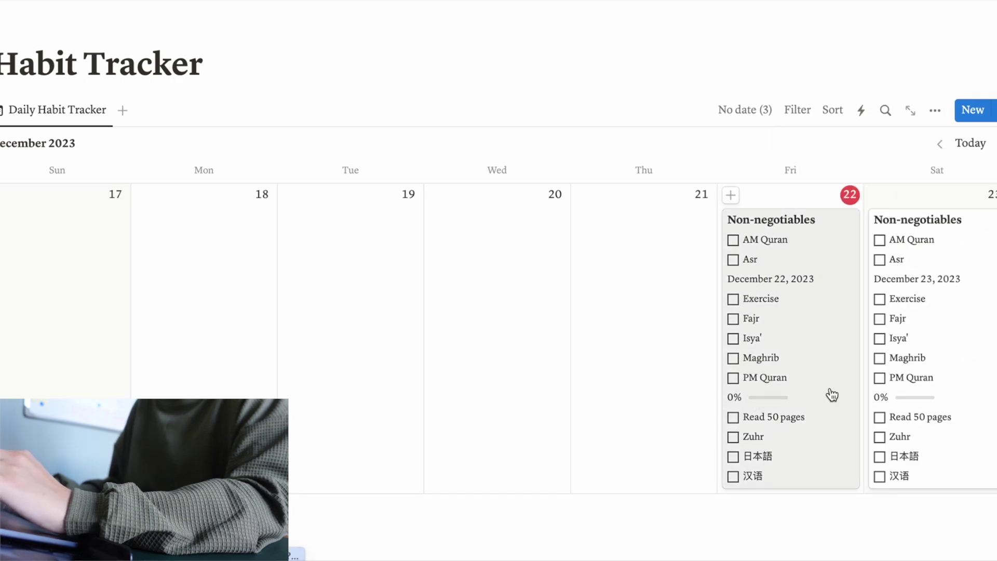
{"action": "left_click", "coordinate": [936, 111]}
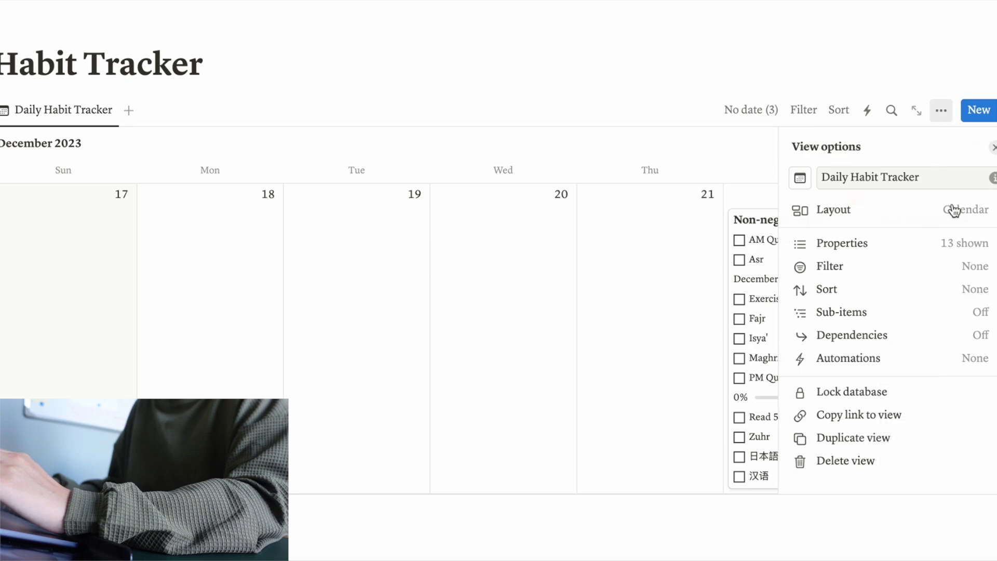
- Move Progress to the top of the calendar card property list
{"action": "left_click", "coordinate": [970, 249]}
{"action": "scroll", "coordinate": [864, 290], "scroll_direction": "down", "scroll_amount": 2}
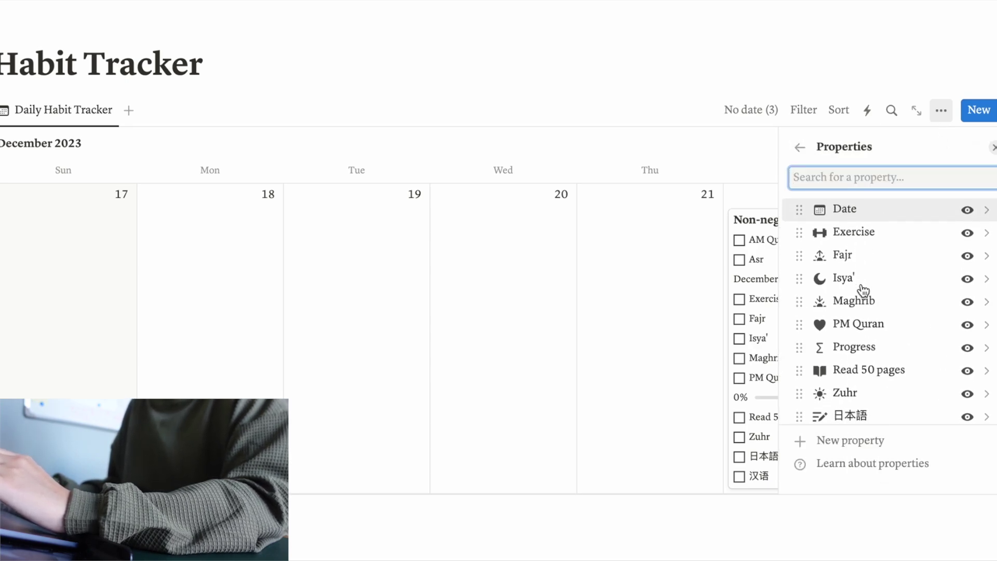
{"action": "scroll", "coordinate": [864, 289], "scroll_direction": "down", "scroll_amount": 2}
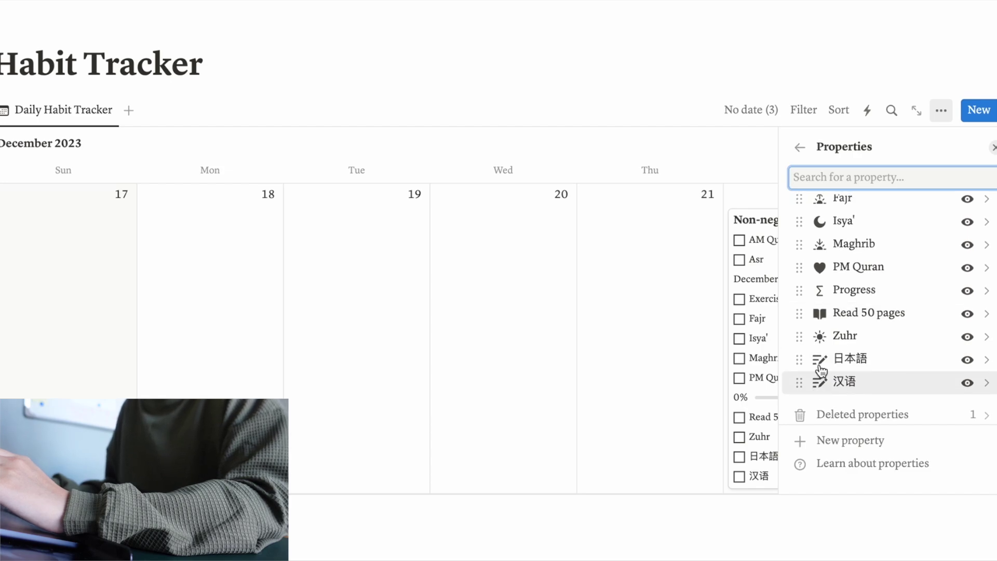
{"action": "scroll", "coordinate": [821, 370], "scroll_direction": "up", "scroll_amount": 3}
{"action": "left_click_drag", "start_coordinate": [800, 349], "coordinate": [806, 208]}
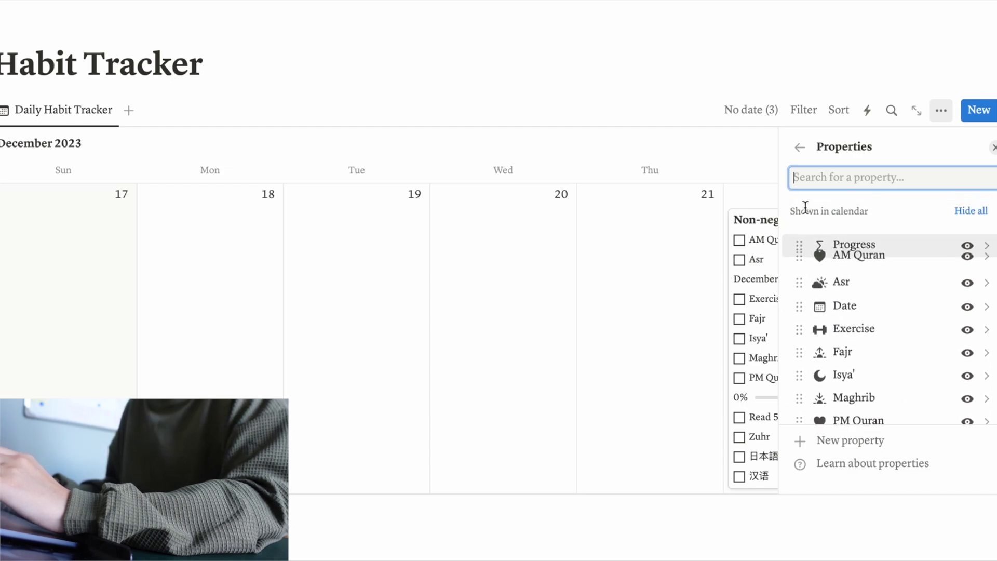
{"action": "scroll", "coordinate": [875, 319], "scroll_direction": "down", "scroll_amount": 3}
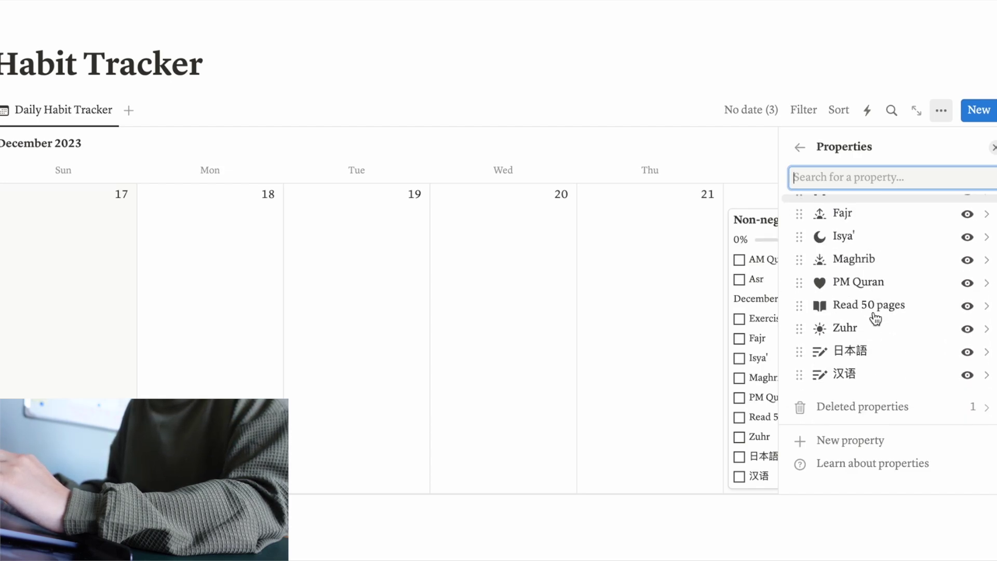
{"action": "scroll", "coordinate": [875, 322], "scroll_direction": "up", "scroll_amount": 2}
{"action": "scroll", "coordinate": [857, 314], "scroll_direction": "up", "scroll_amount": 3}
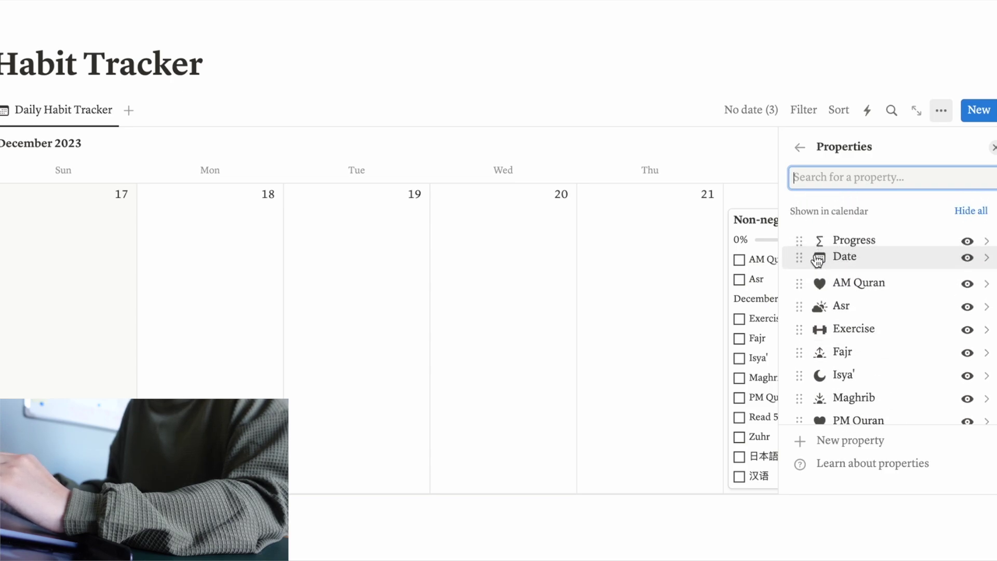
{"action": "scroll", "coordinate": [880, 288], "scroll_direction": "down", "scroll_amount": 1}
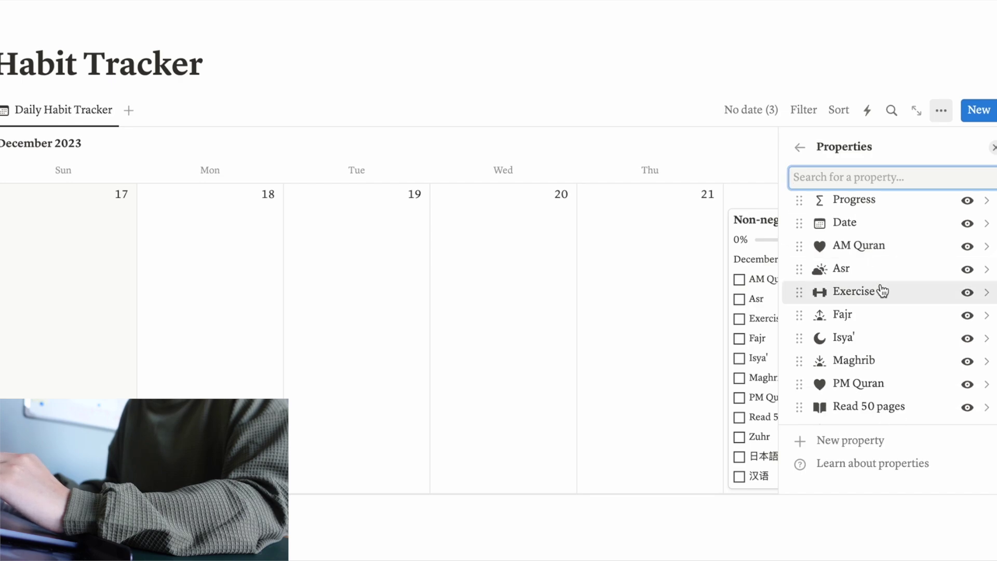
{"action": "scroll", "coordinate": [844, 310], "scroll_direction": "down", "scroll_amount": 3}
{"action": "scroll", "coordinate": [844, 308], "scroll_direction": "up", "scroll_amount": 1}
{"action": "scroll", "coordinate": [844, 309], "scroll_direction": "up", "scroll_amount": 2}
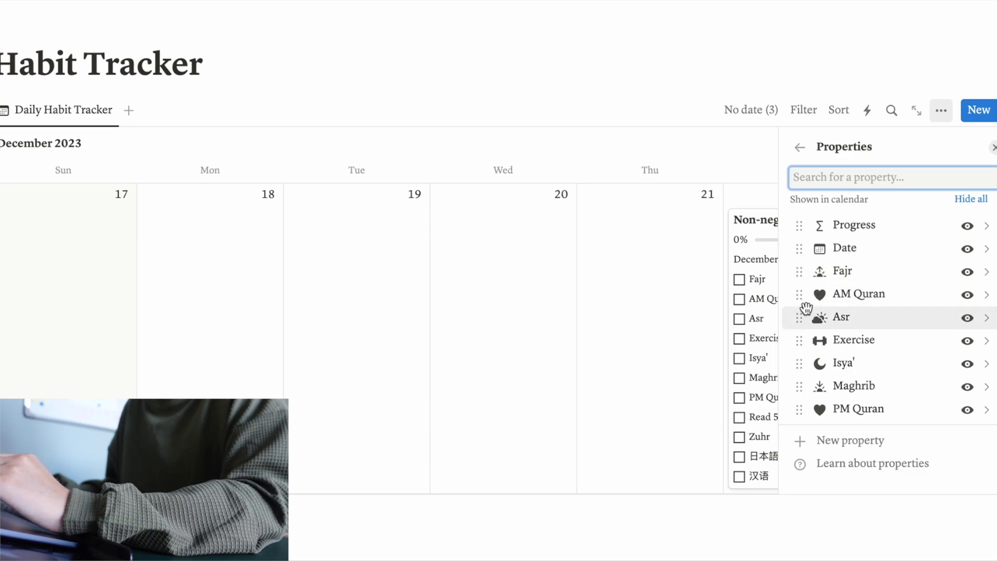
{"action": "scroll", "coordinate": [826, 358], "scroll_direction": "down", "scroll_amount": 3}
- Place Read 50 pages, 汉语, Zuhr and 日本語 after AM Quran, and Maghrib before Isya'
{"action": "left_click_drag", "start_coordinate": [813, 347], "coordinate": [817, 229]}
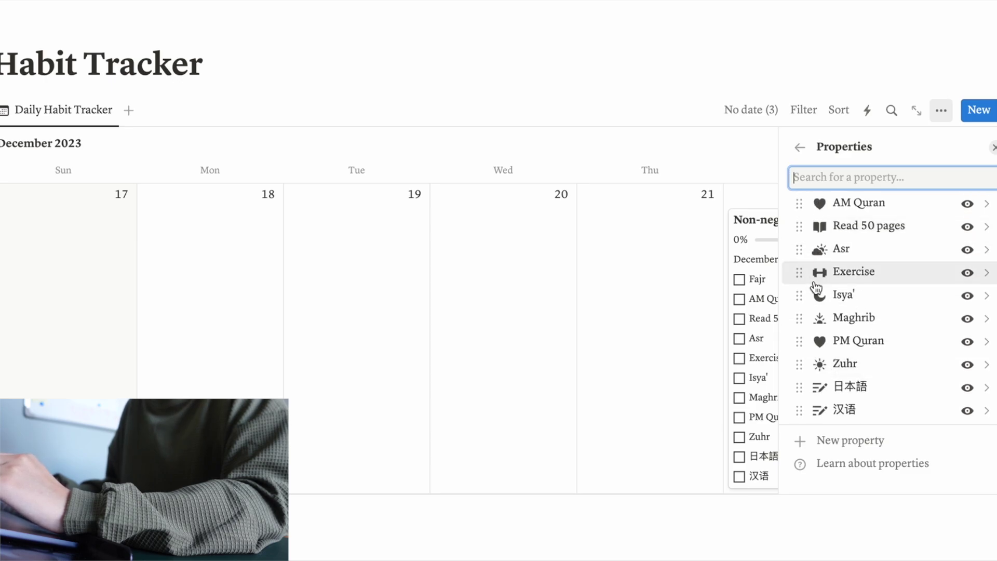
{"action": "left_click_drag", "start_coordinate": [813, 363], "coordinate": [810, 283]}
{"action": "left_click_drag", "start_coordinate": [813, 410], "coordinate": [812, 249]}
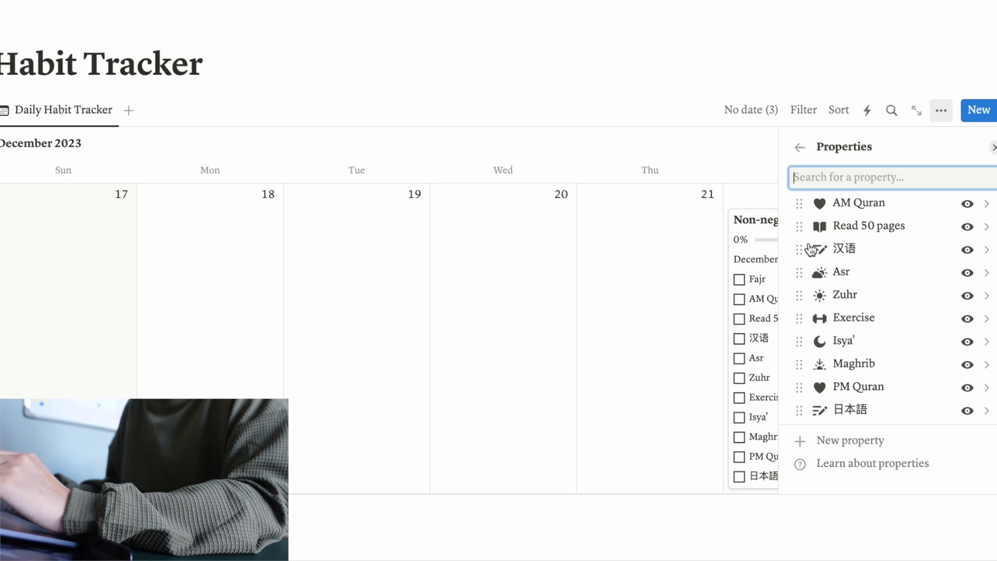
{"action": "left_click_drag", "start_coordinate": [797, 291], "coordinate": [878, 271]}
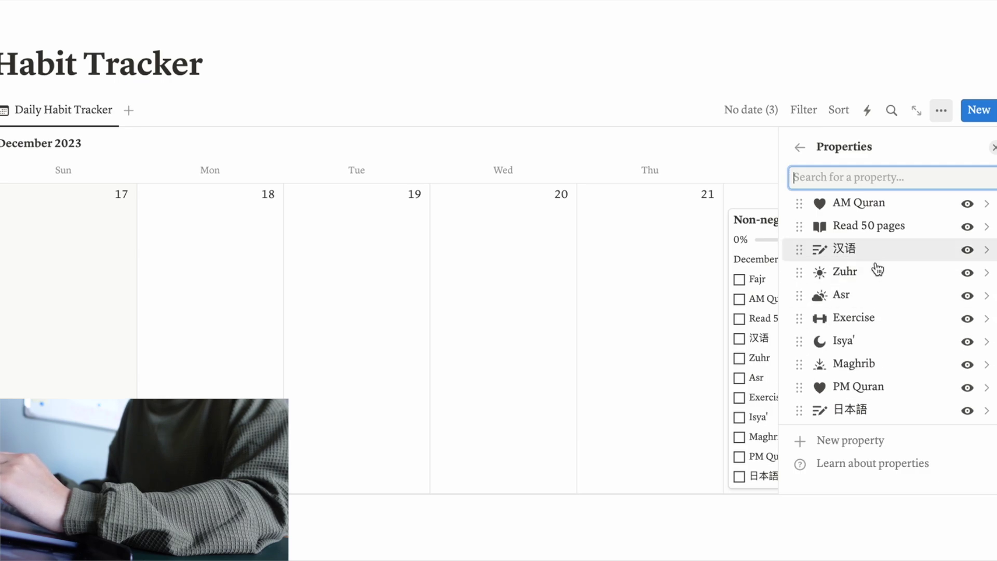
{"action": "left_click_drag", "start_coordinate": [813, 410], "coordinate": [892, 303]}
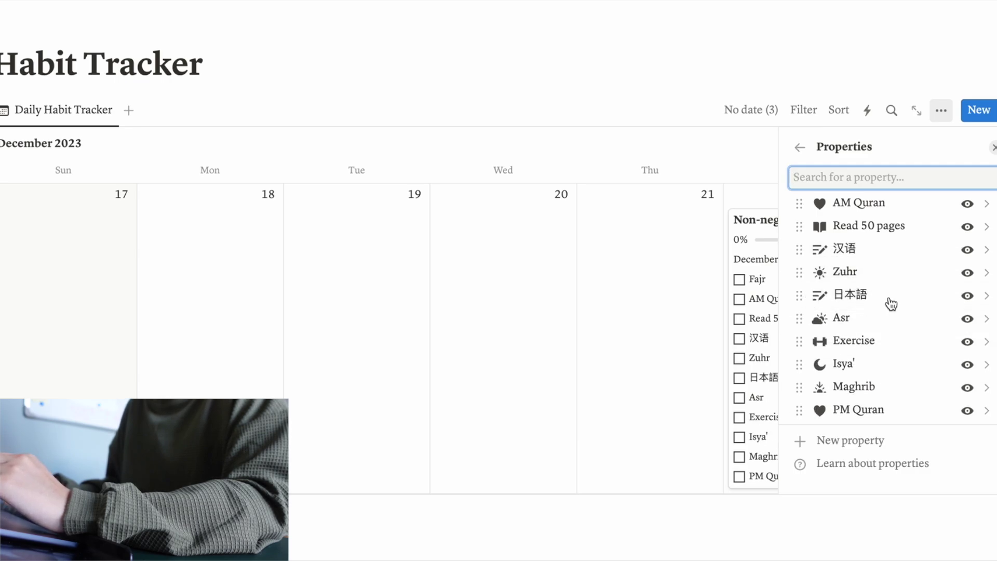
{"action": "scroll", "coordinate": [892, 304], "scroll_direction": "down", "scroll_amount": 1}
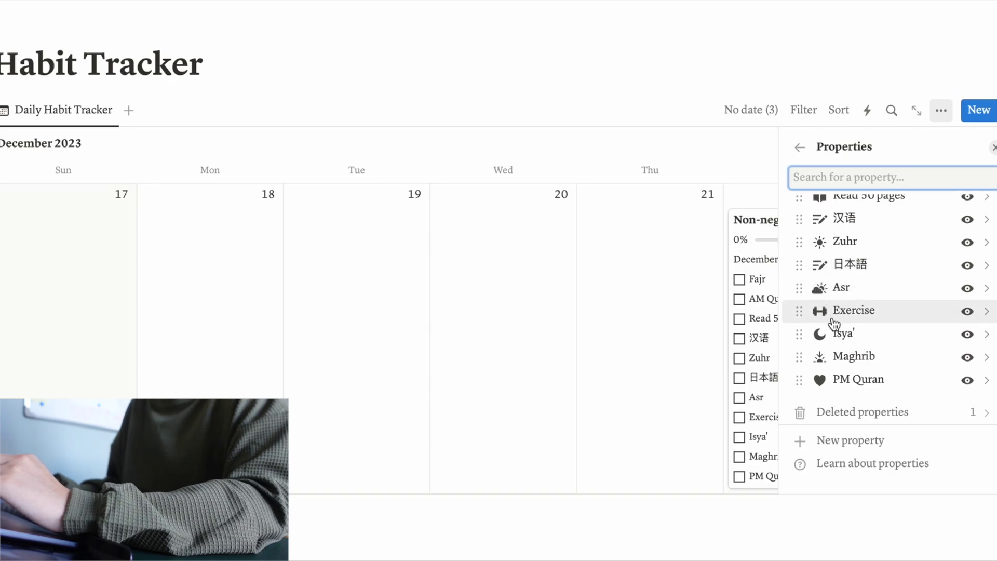
{"action": "left_click_drag", "start_coordinate": [799, 356], "coordinate": [800, 330]}
{"action": "scroll", "coordinate": [909, 296], "scroll_direction": "down", "scroll_amount": 1}
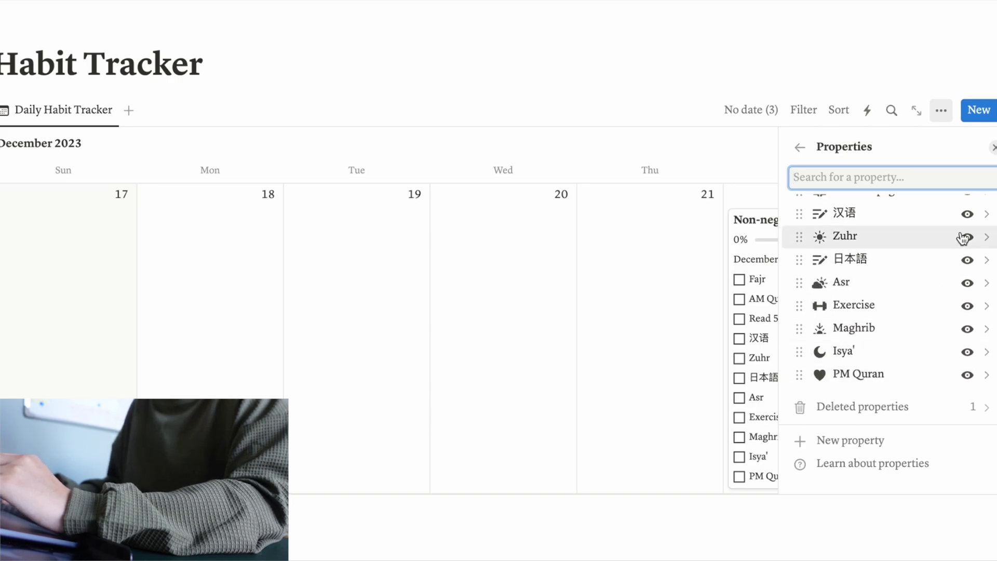
{"action": "left_click", "coordinate": [993, 149]}
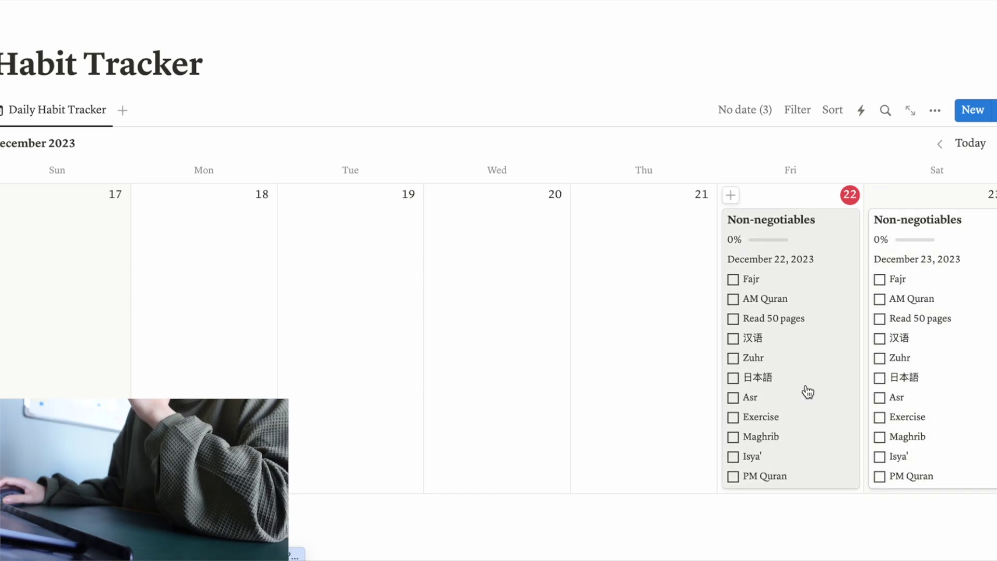
- Tick Exercise, AM Quran and Fajr on the December 22 entry, bringing progress to 27.3%
{"action": "left_click", "coordinate": [810, 389]}
{"action": "scroll", "coordinate": [774, 376], "scroll_direction": "down", "scroll_amount": 2}
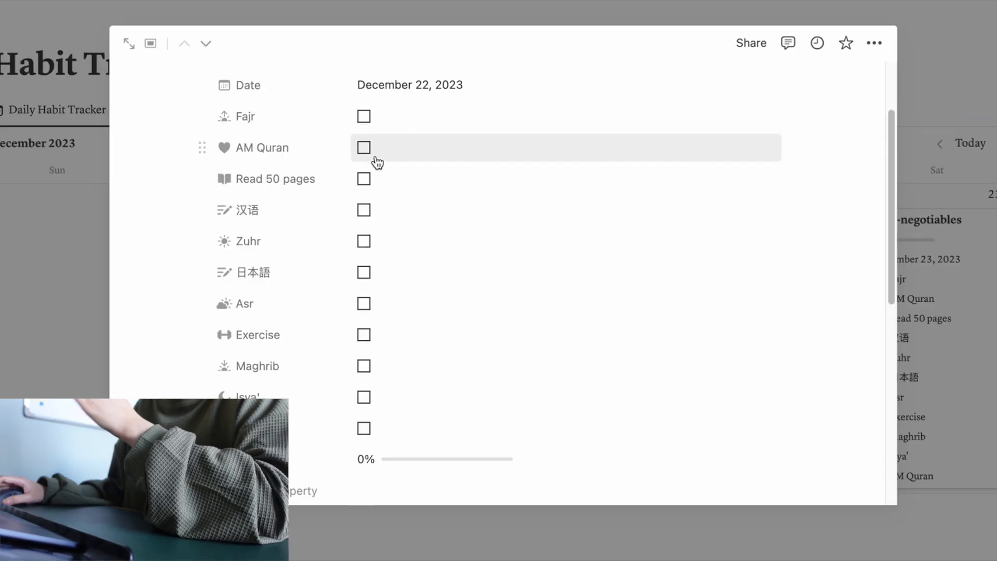
{"action": "left_click", "coordinate": [364, 335]}
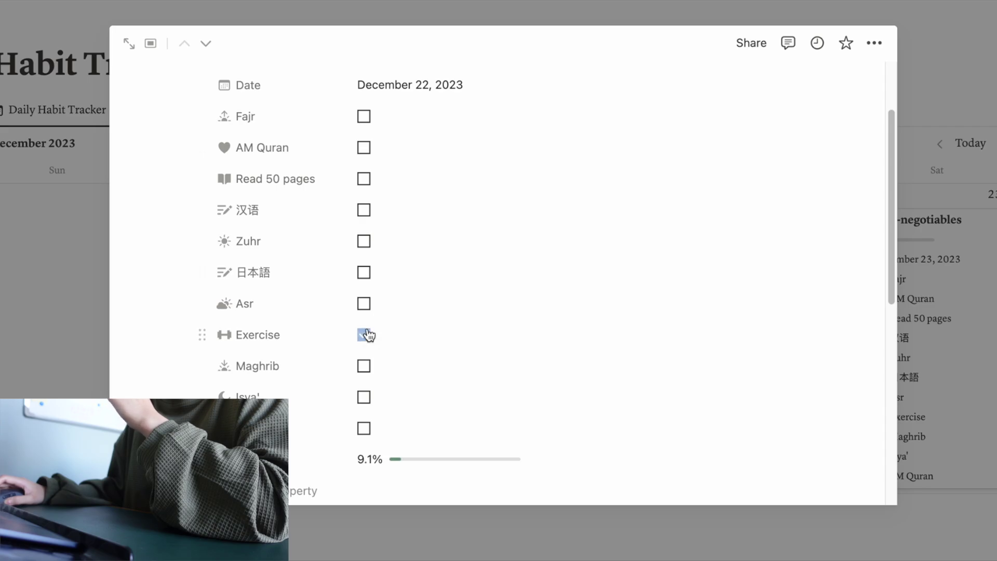
{"action": "left_click", "coordinate": [364, 147]}
{"action": "left_click", "coordinate": [364, 118]}
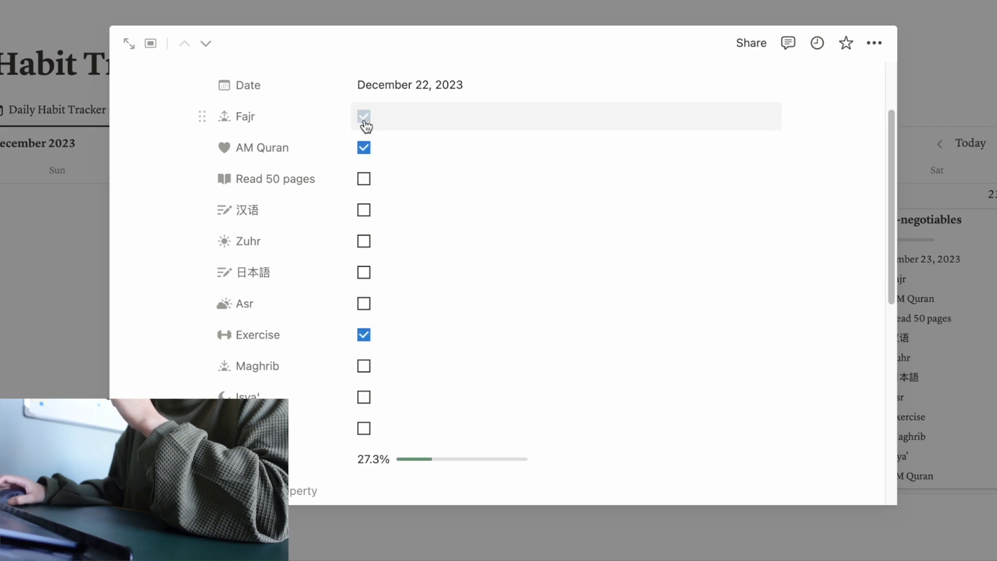
{"action": "left_click", "coordinate": [990, 275]}
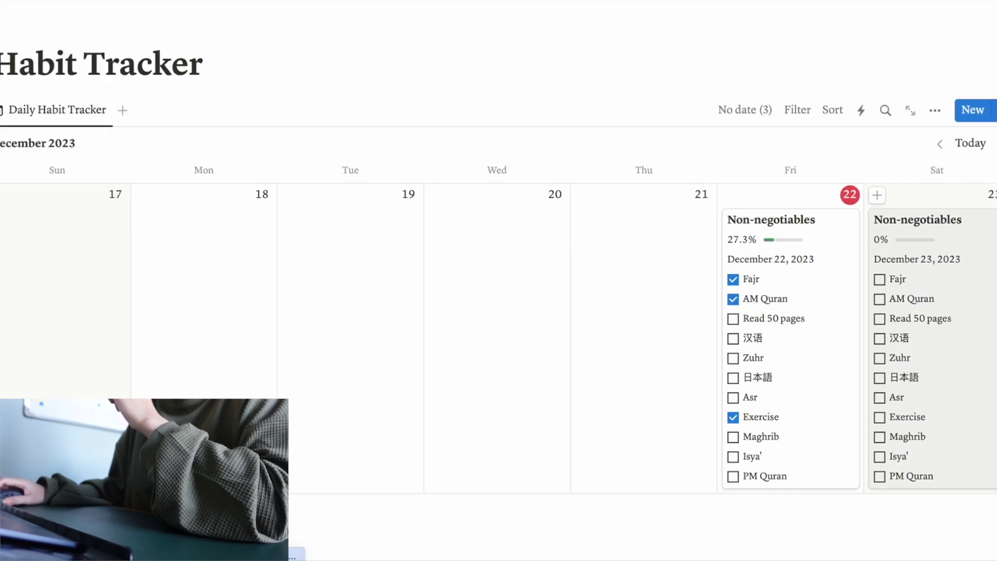
{"action": "scroll", "coordinate": [774, 155], "scroll_direction": "down", "scroll_amount": 1}
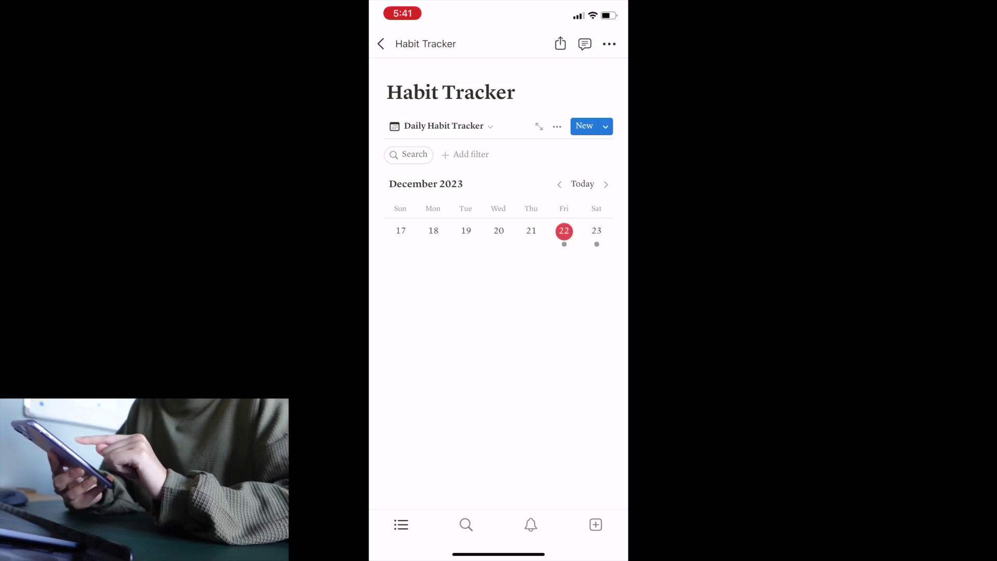
- On the December 22 Non-negotiables page, tick Read 50 pages, 汉语, Zuhr and 日本語
{"action": "left_click", "coordinate": [564, 231]}
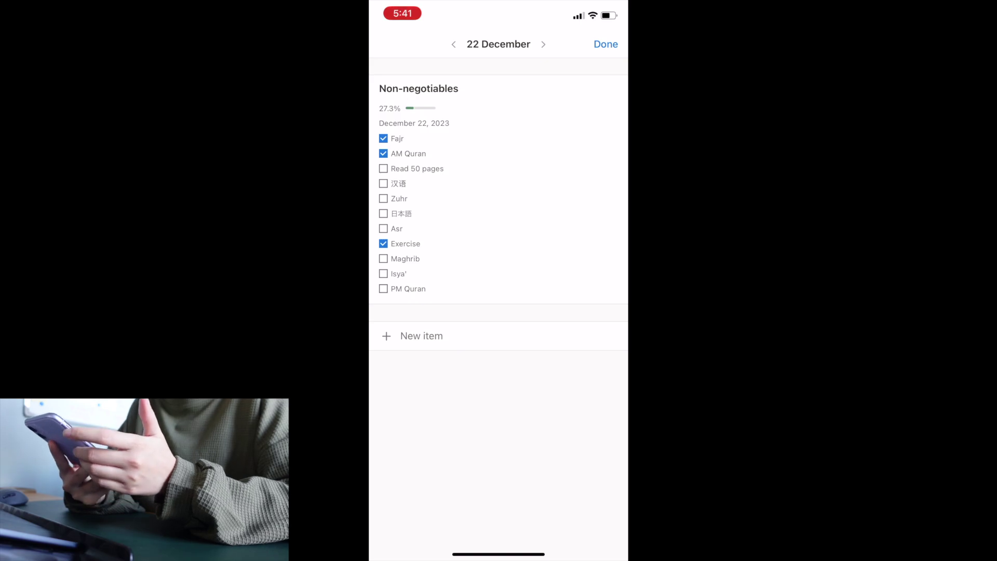
{"action": "left_click", "coordinate": [418, 89]}
{"action": "left_click", "coordinate": [473, 222]}
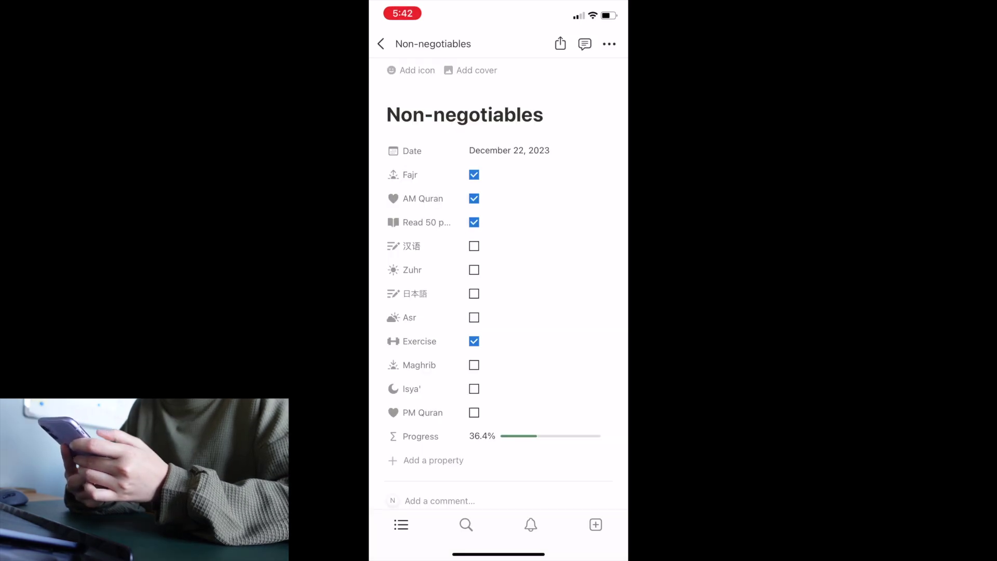
{"action": "left_click", "coordinate": [474, 247]}
{"action": "left_click", "coordinate": [474, 270]}
{"action": "left_click", "coordinate": [474, 294]}
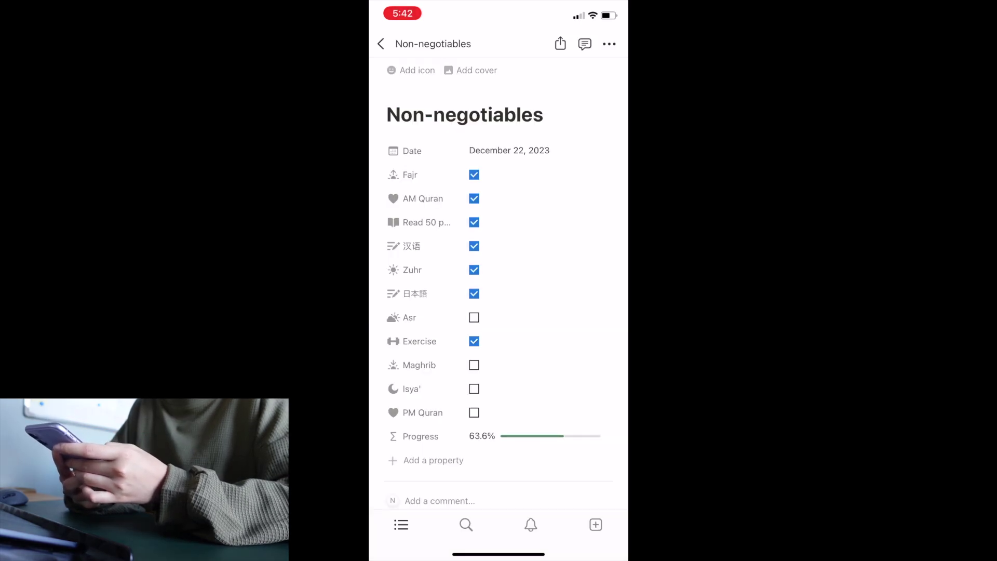
{"action": "scroll", "coordinate": [499, 281], "scroll_direction": "down", "scroll_amount": 1}
{"action": "left_click", "coordinate": [381, 44]}
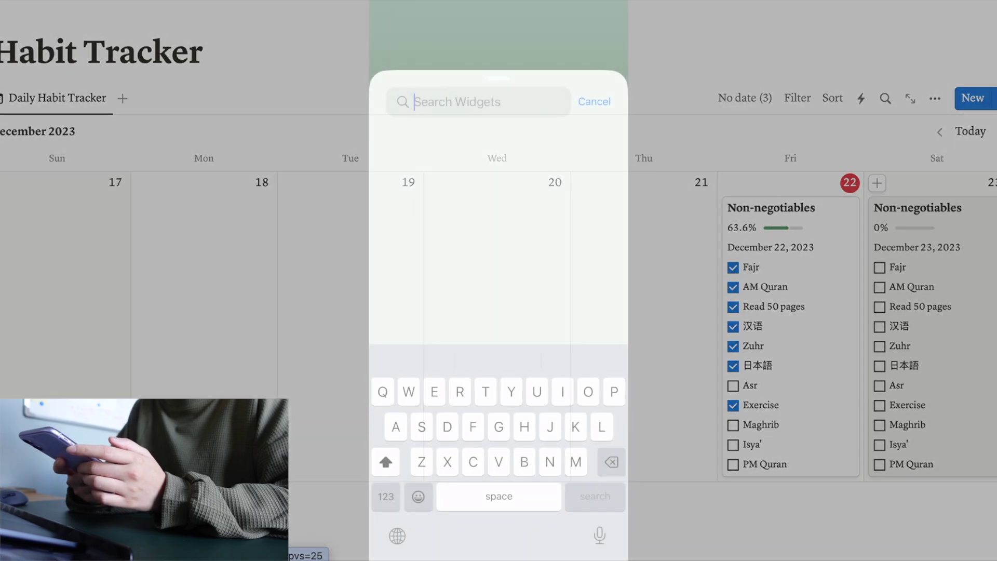
- Search the widget gallery for Notion to list its widgets
{"action": "type", "text": "W"}
{"action": "key", "text": "BackSpace"}
{"action": "type", "text": "Notio"}
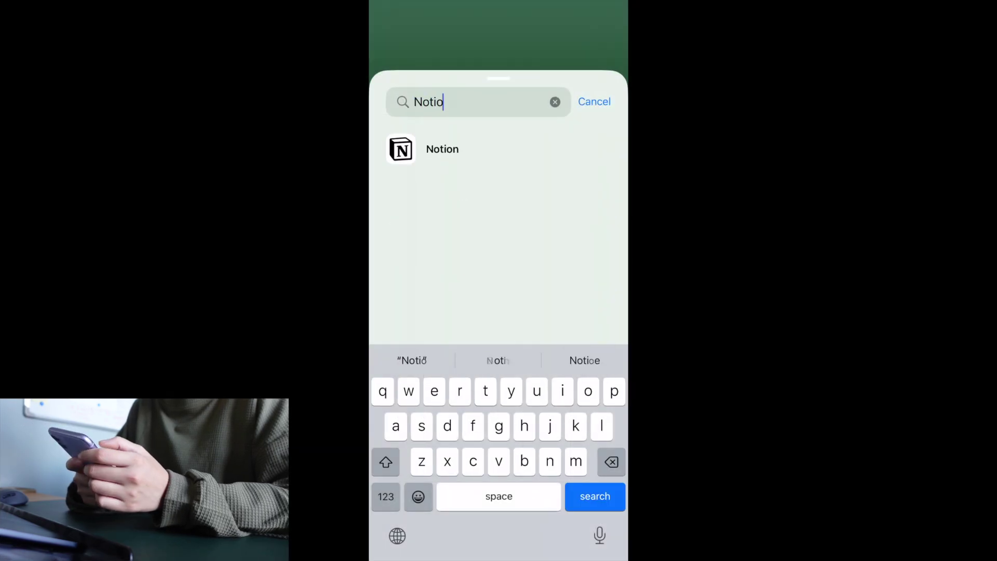
{"action": "left_click", "coordinate": [426, 149]}
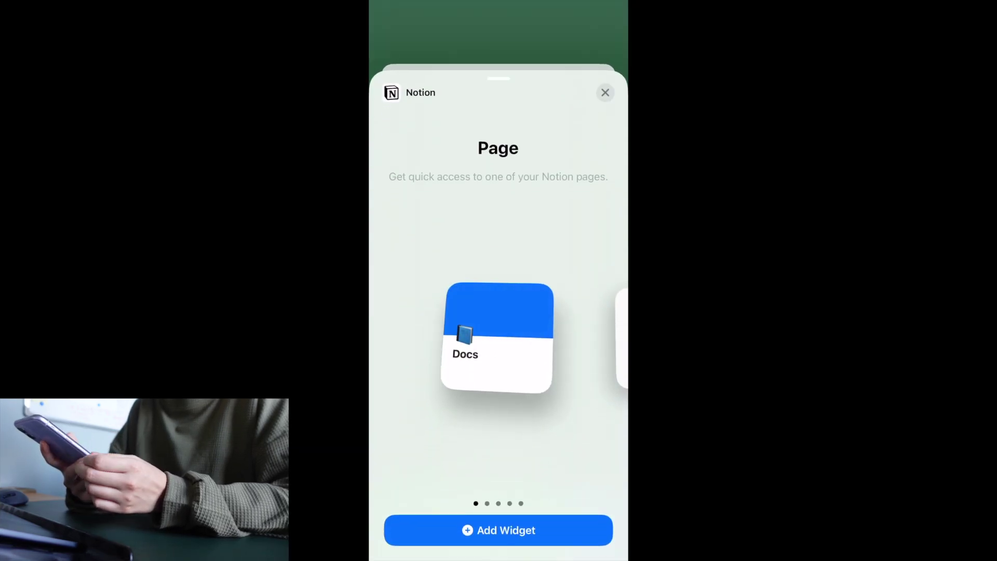
- Add Notion's Page widget to the home screen and begin configuring it
{"action": "left_click_drag", "start_coordinate": [571, 338], "coordinate": [416, 337]}
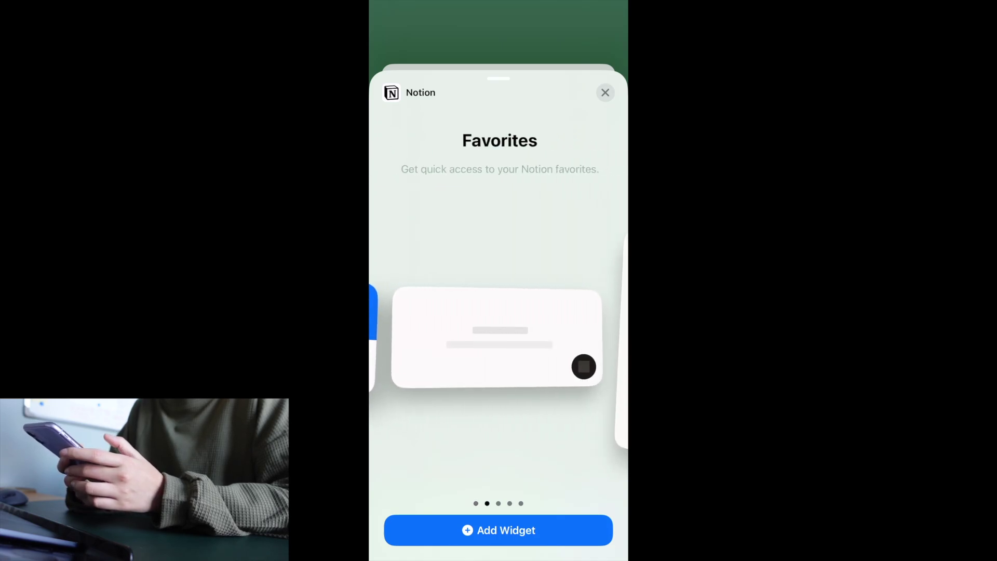
{"action": "mouse_move", "coordinate": [571, 338]}
{"action": "left_mouse_down"}
{"action": "mouse_move", "coordinate": [416, 337]}
{"action": "mouse_move", "coordinate": [572, 338]}
{"action": "left_mouse_up"}
{"action": "left_click_drag", "start_coordinate": [416, 338], "coordinate": [572, 338]}
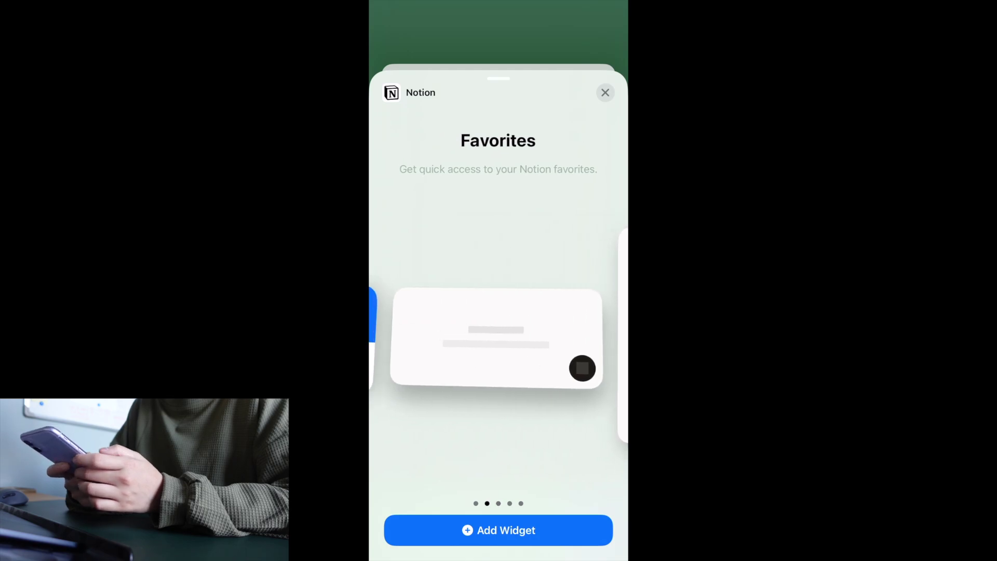
{"action": "left_click_drag", "start_coordinate": [416, 338], "coordinate": [572, 338]}
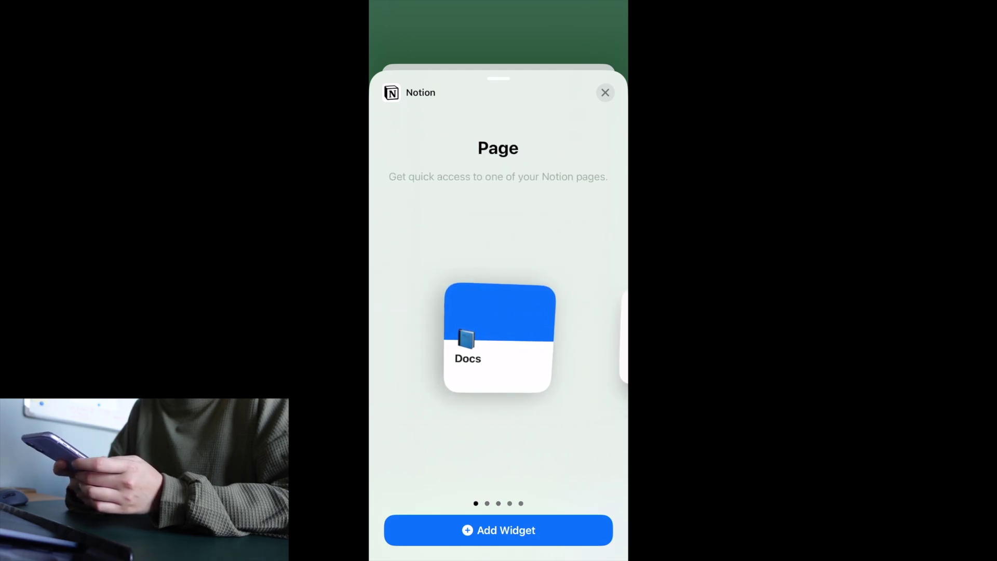
{"action": "left_click", "coordinate": [499, 530]}
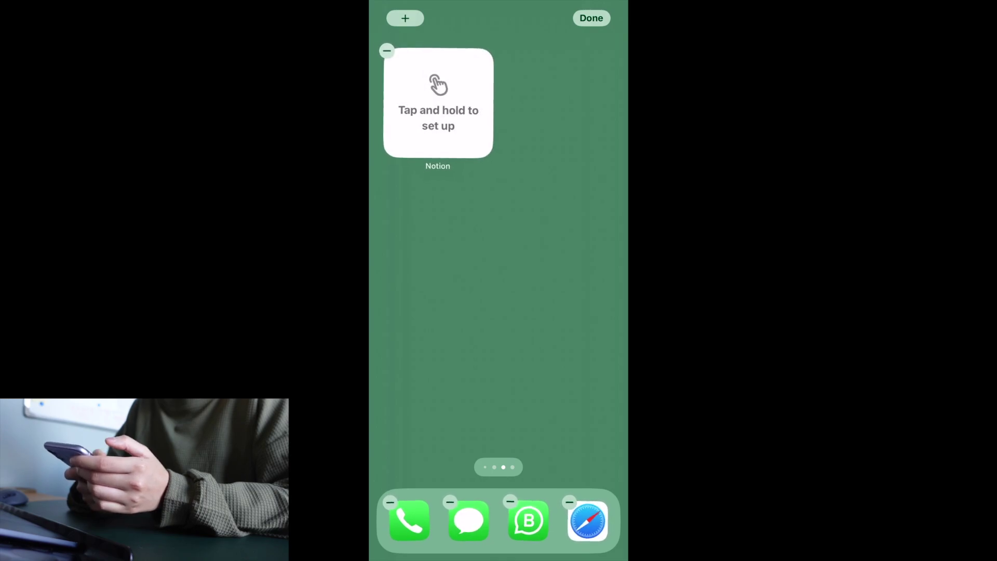
{"action": "left_click", "coordinate": [438, 103]}
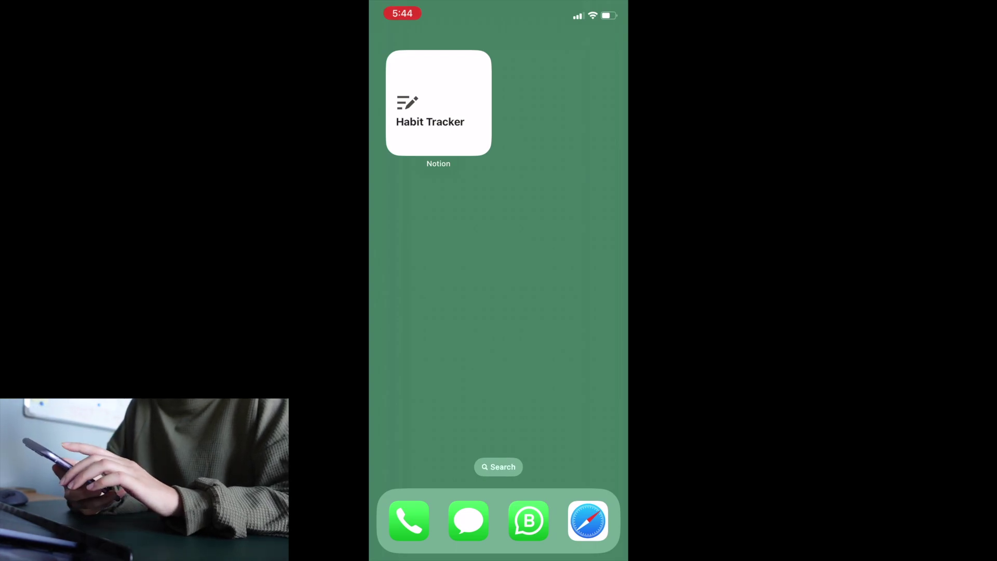
- Open Habit Tracker from the Notion widget, showing the December 17–23 calendar week
{"action": "left_click", "coordinate": [439, 103]}
{"action": "scroll", "coordinate": [499, 312], "scroll_direction": "down", "scroll_amount": 2}
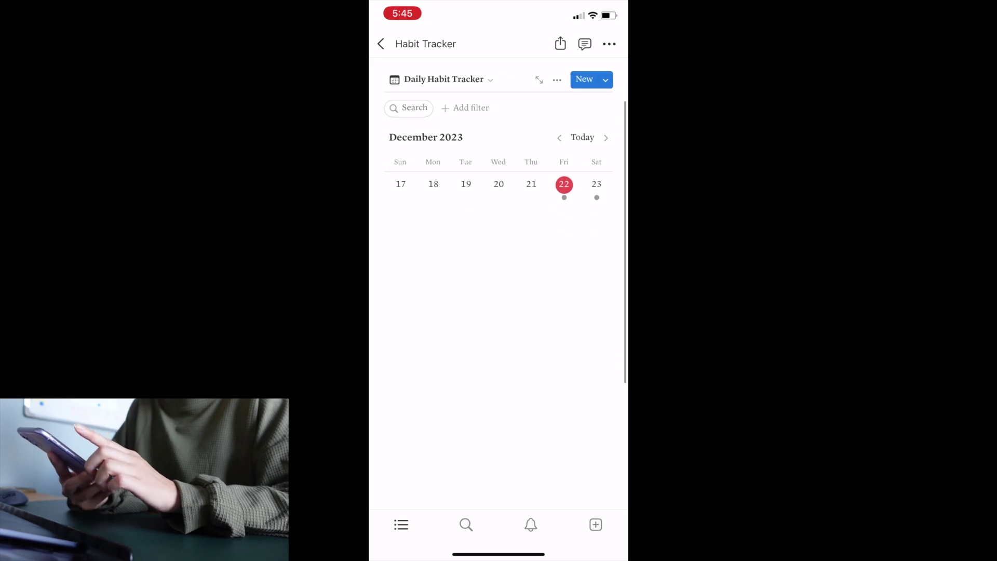